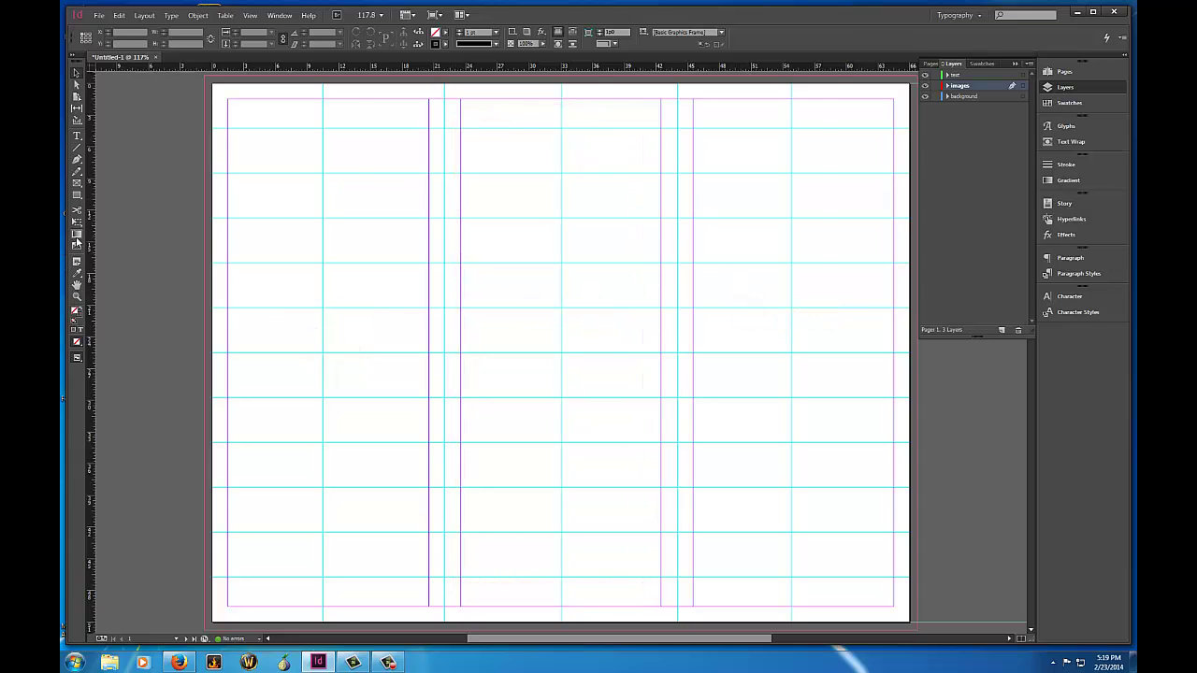
# Step: Draw a rectangular image frame 22p9 wide and 34p9 tall over the upper part of the third column, and place the kitten picture in it
pyautogui.click(77, 185)
pyautogui.moveTo(678, 78); pyautogui.dragTo(920, 402)
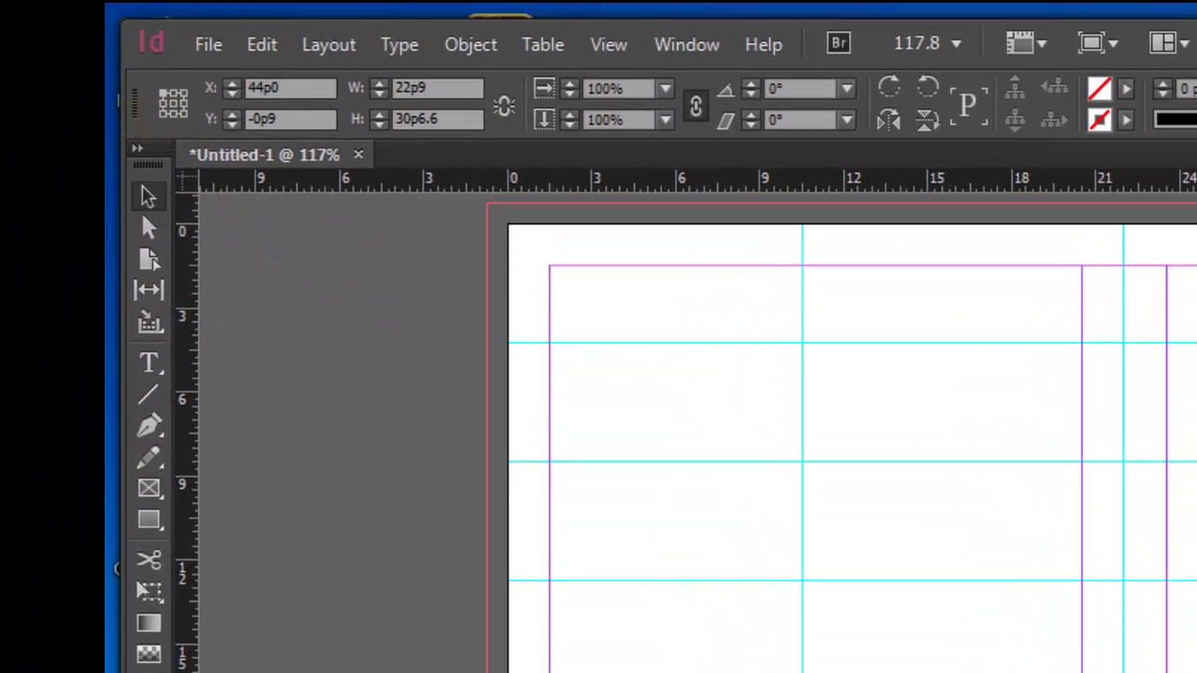
pyautogui.moveTo(1196, 554); pyautogui.dragTo(1196, 672)
pyautogui.click(209, 47)
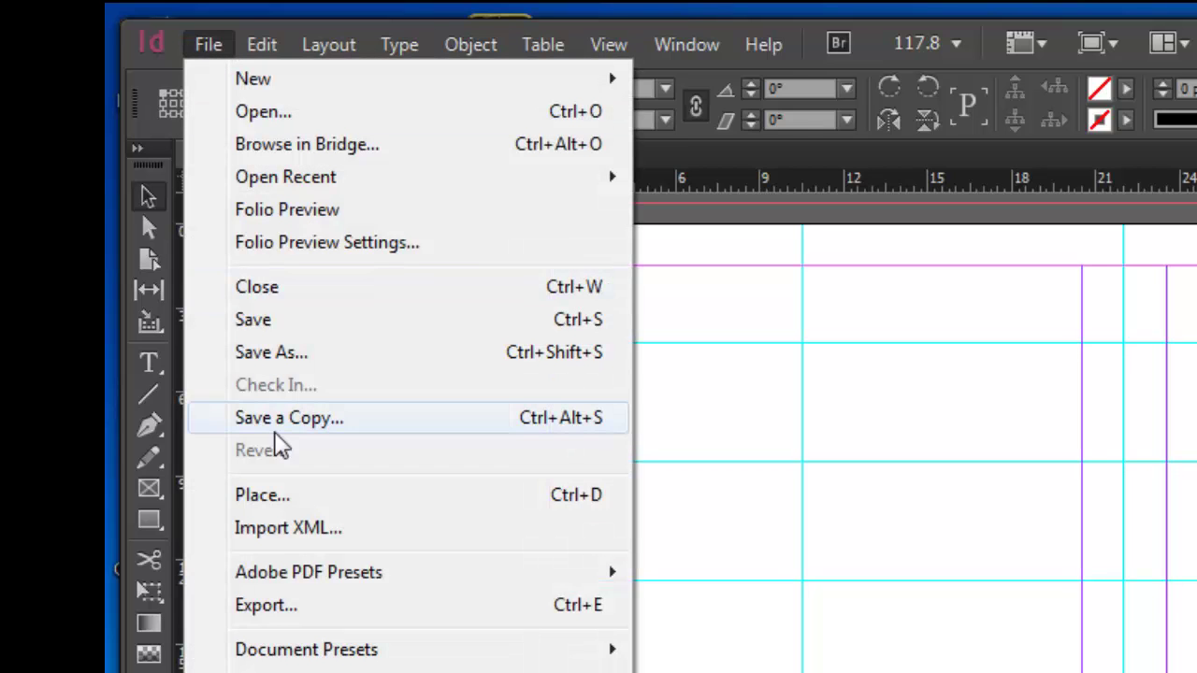
pyautogui.click(292, 500)
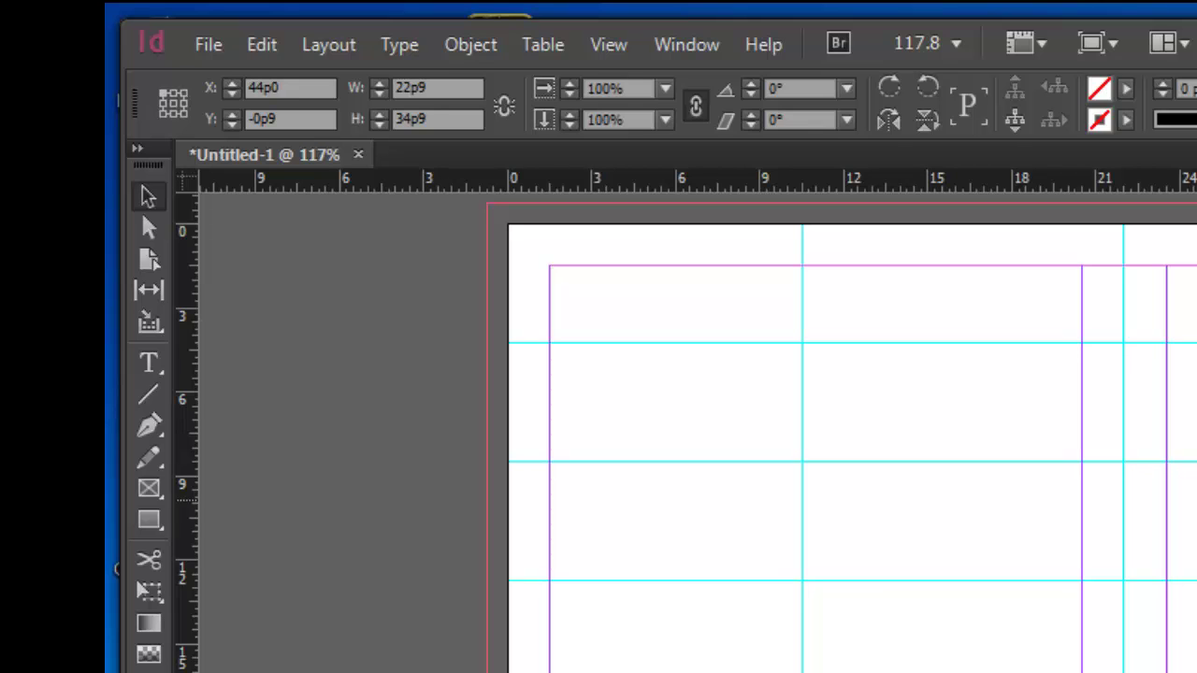
# Step: Reposition the kitten picture lower inside its frame, centred on the third column
pyautogui.click(148, 232)
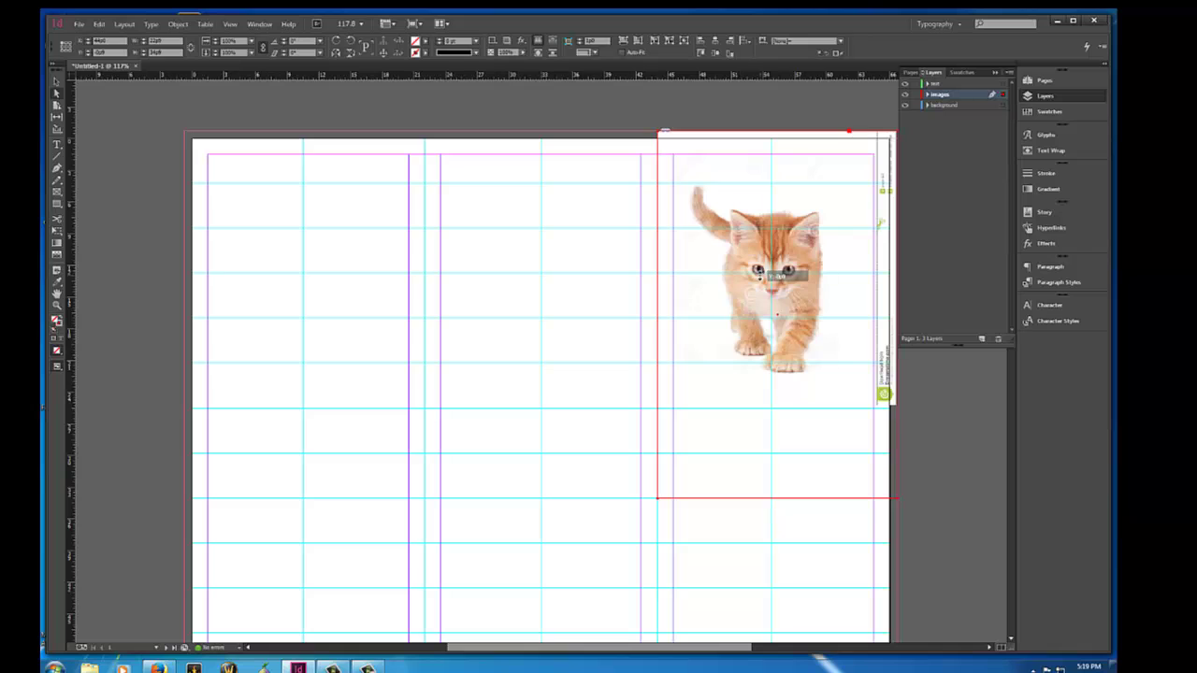
pyautogui.moveTo(758, 278); pyautogui.dragTo(757, 273)
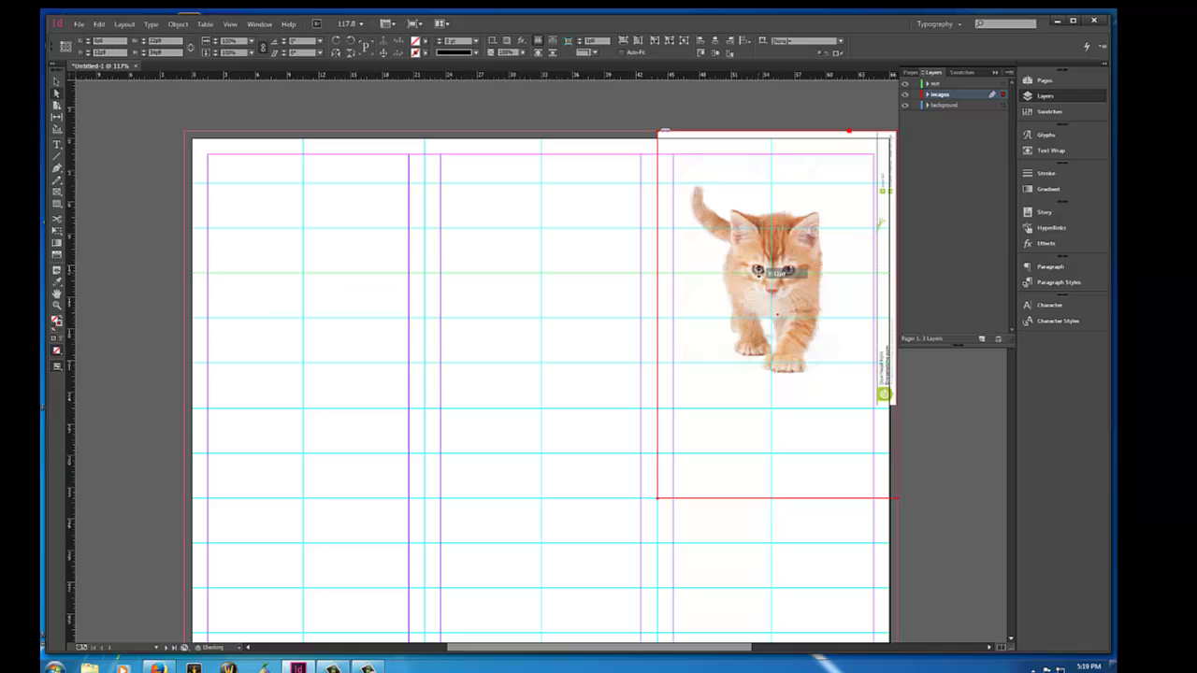
pyautogui.moveTo(815, 304); pyautogui.dragTo(805, 340)
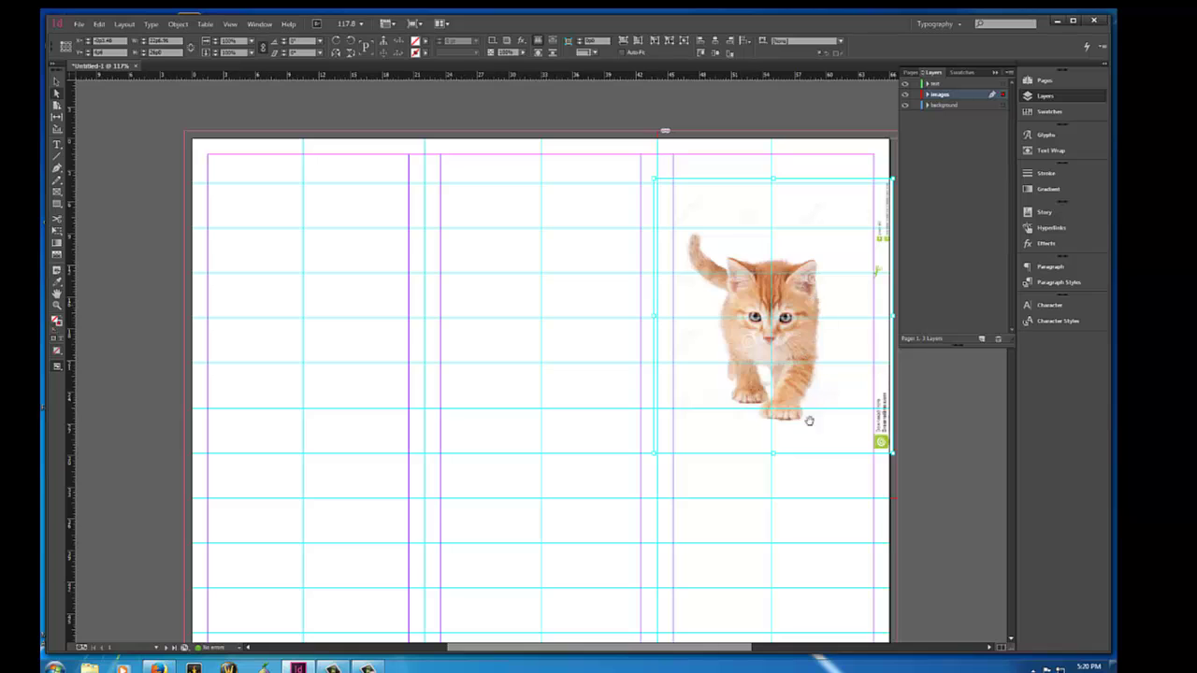
pyautogui.scroll(-2, 816, 515)
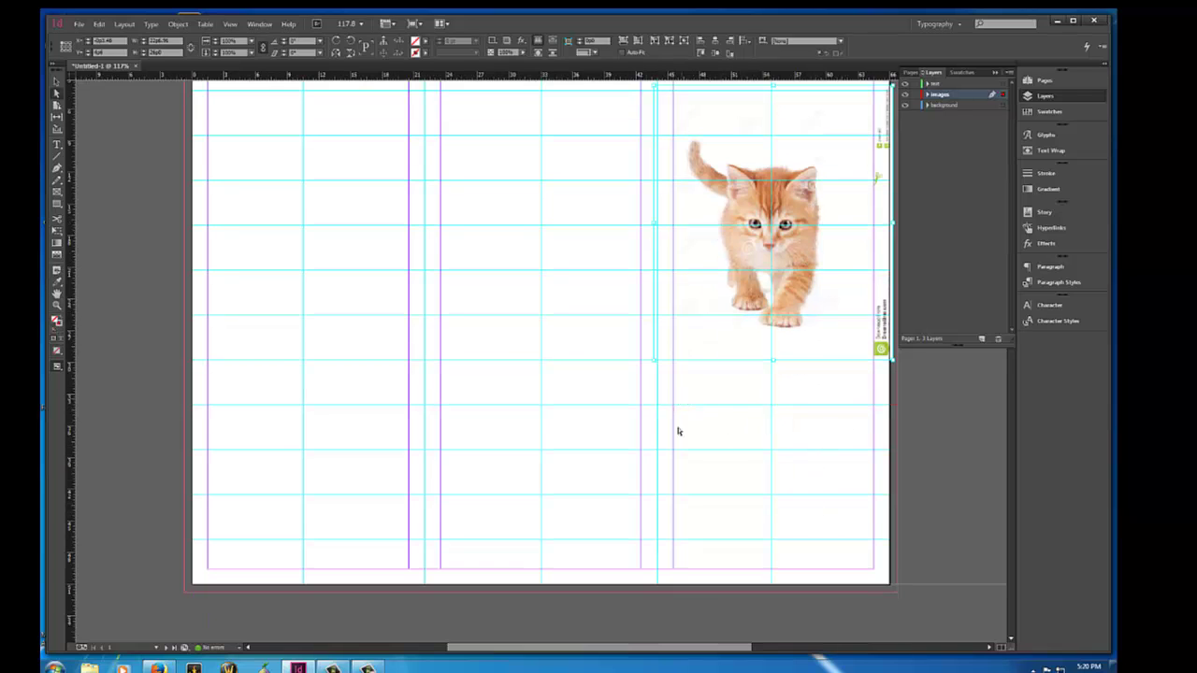
pyautogui.click(57, 191)
pyautogui.moveTo(673, 362); pyautogui.dragTo(874, 450)
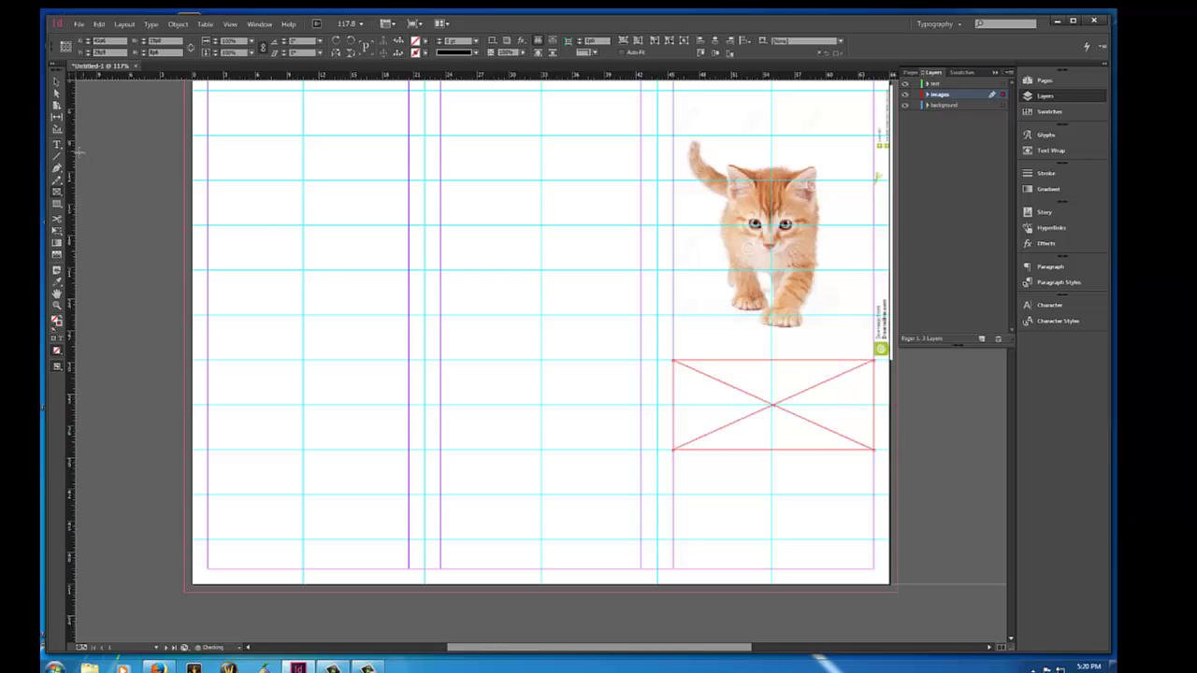
pyautogui.click(56, 82)
pyautogui.click(722, 425)
pyautogui.press('Delete')
# Step: Create a text frame across the third column below the kitten picture and enter "Kittens"
pyautogui.press('t')
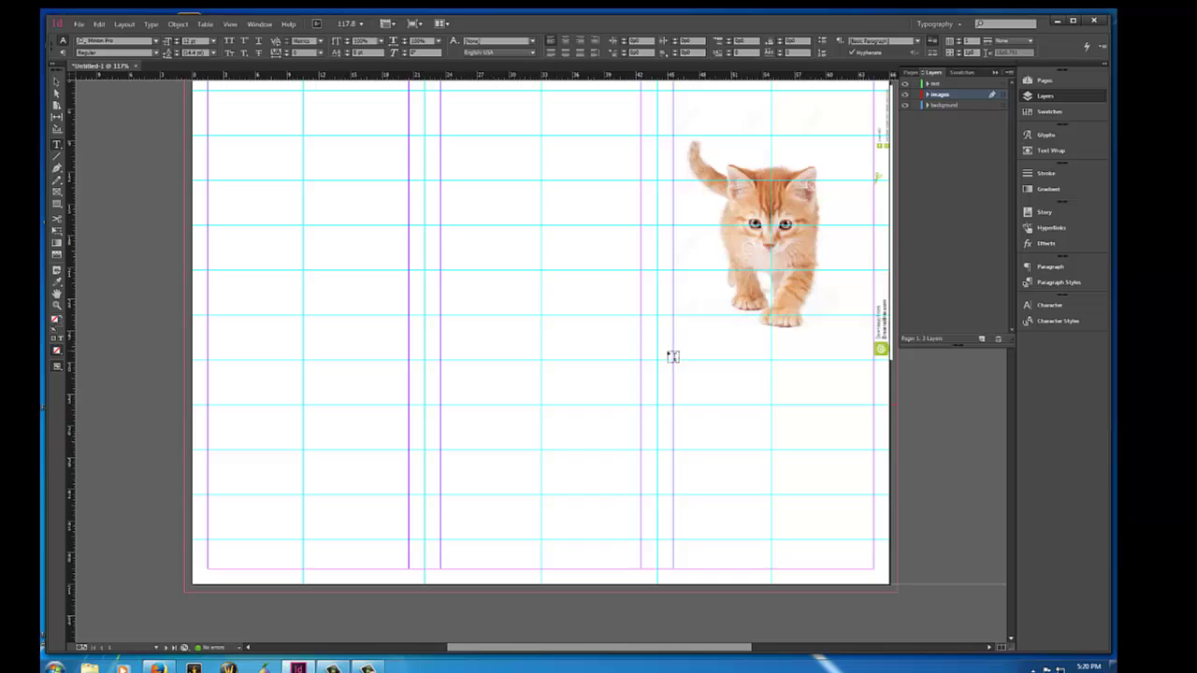
pyautogui.moveTo(667, 351); pyautogui.dragTo(873, 460)
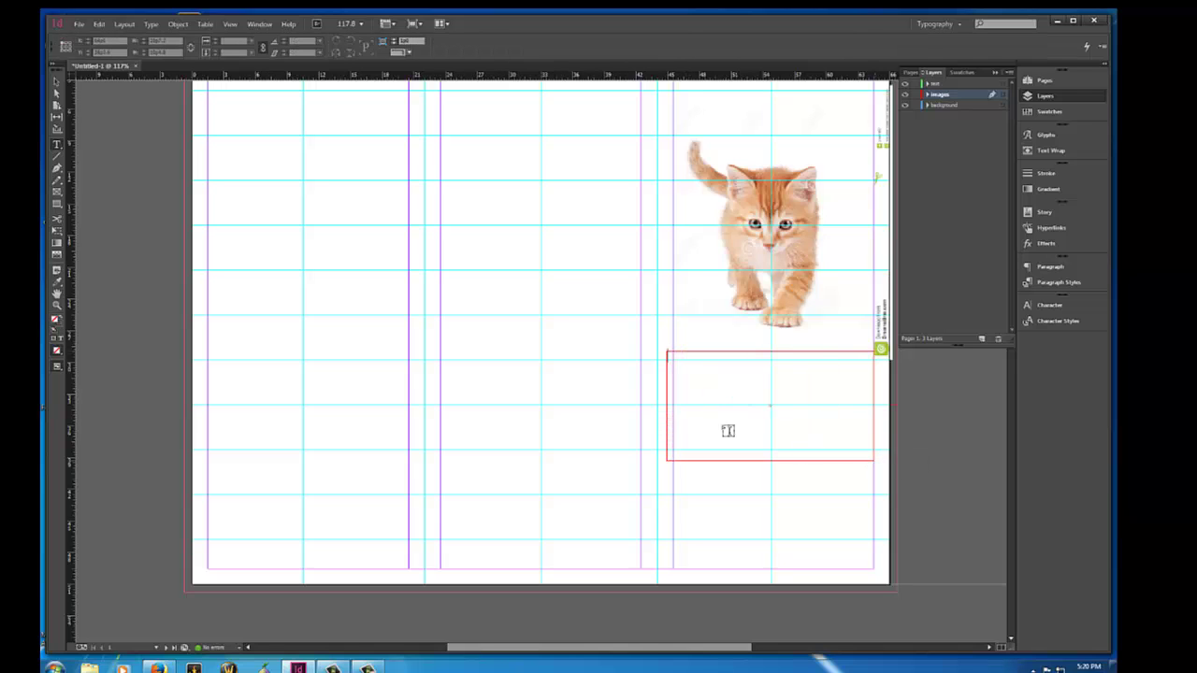
pyautogui.write('Kittens')
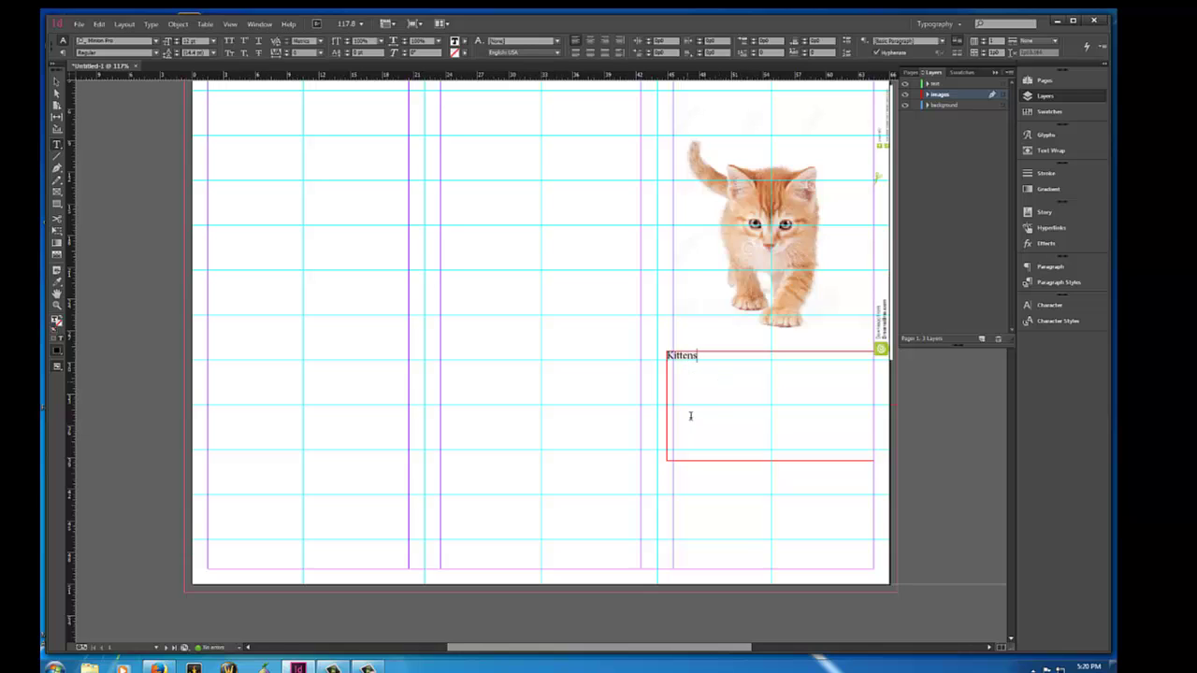
# Step: Set the font size of the word "Kittens" to 48 pt
pyautogui.moveTo(705, 361); pyautogui.dragTo(641, 353)
pyautogui.click(214, 41)
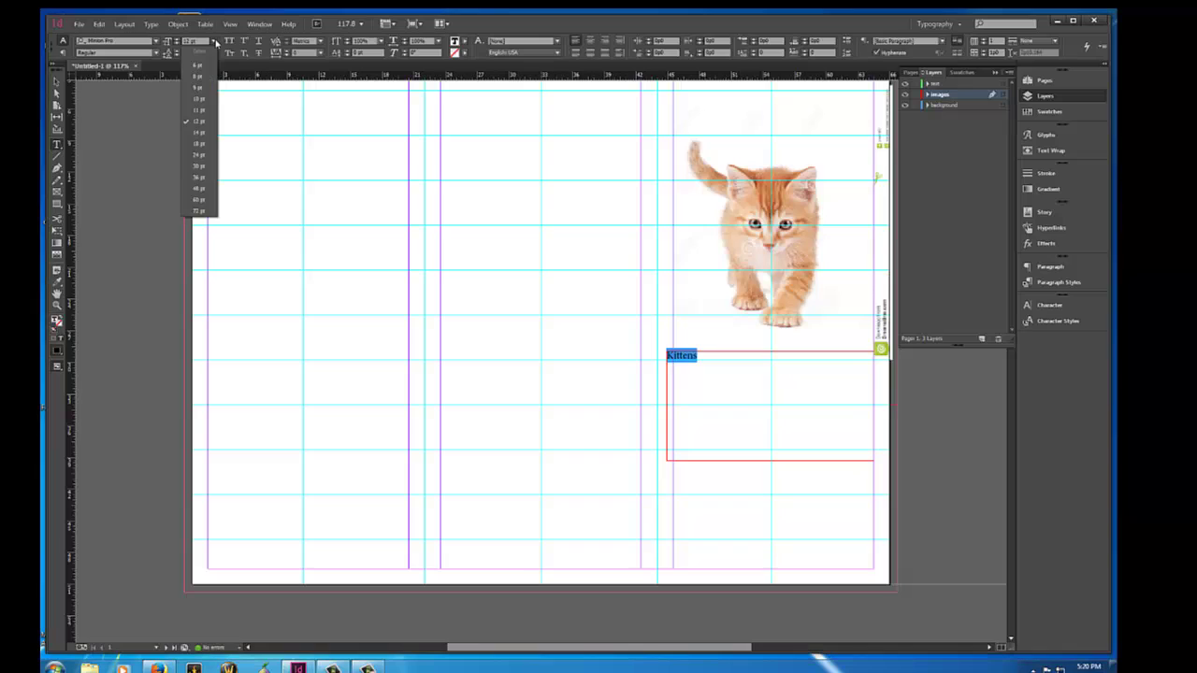
pyautogui.click(199, 188)
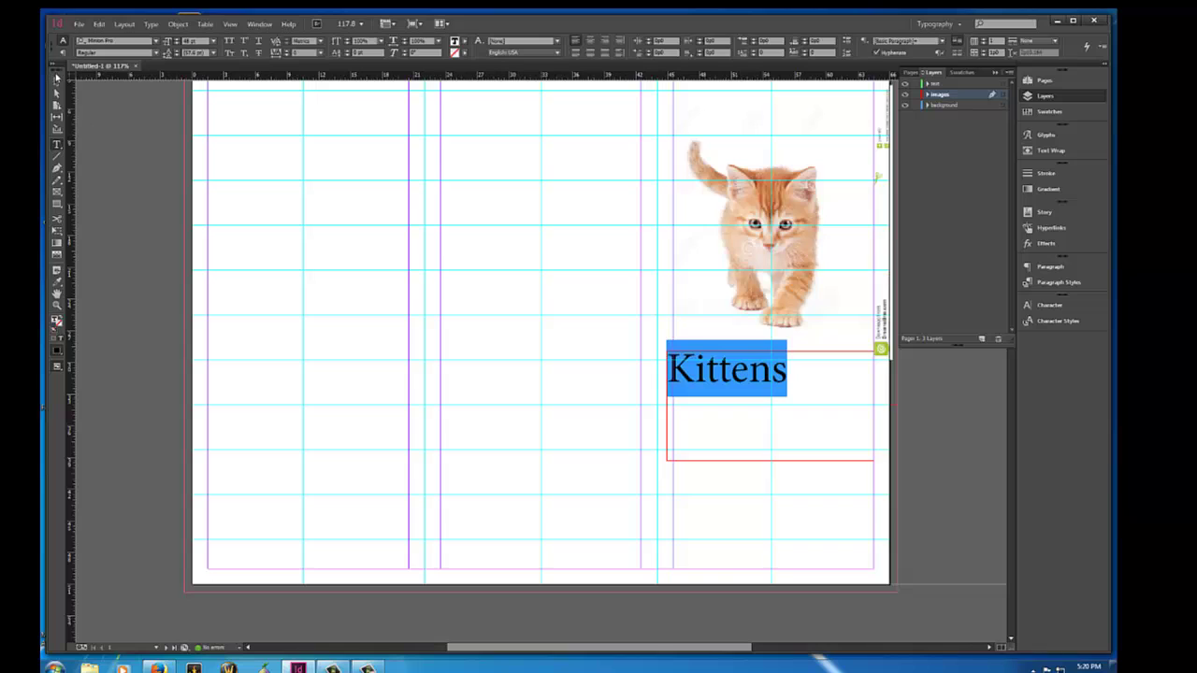
# Step: Resize the text frame so its left edge snaps to the third column's guide
pyautogui.click(57, 82)
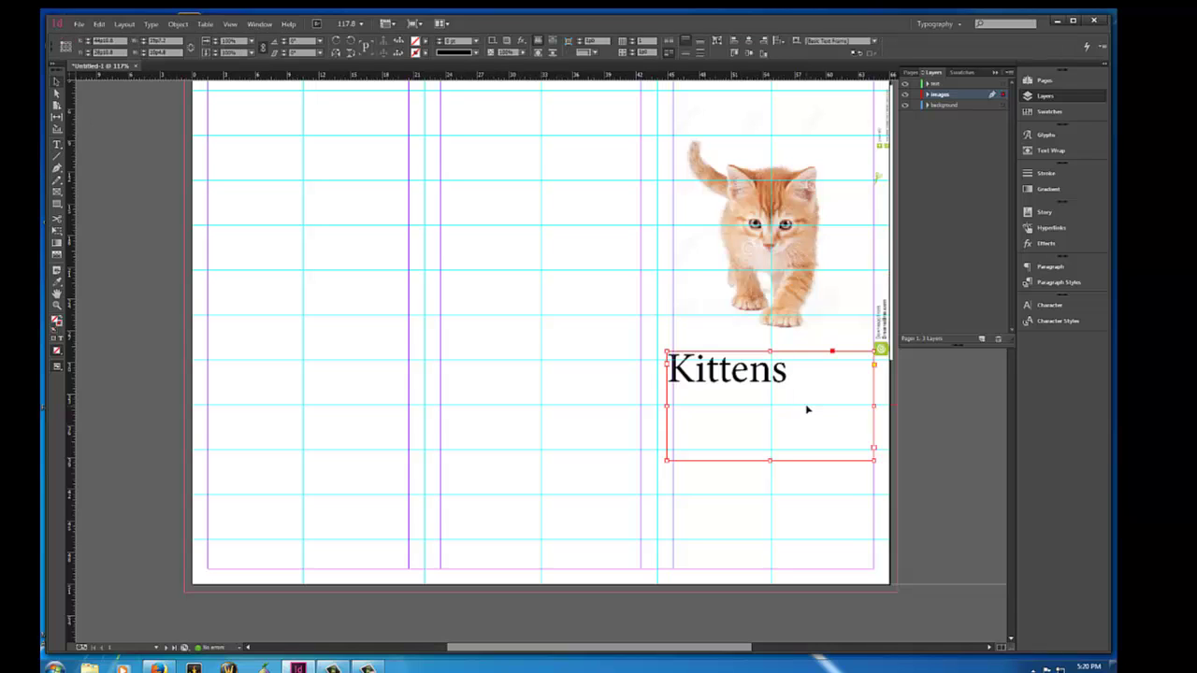
pyautogui.click(668, 407)
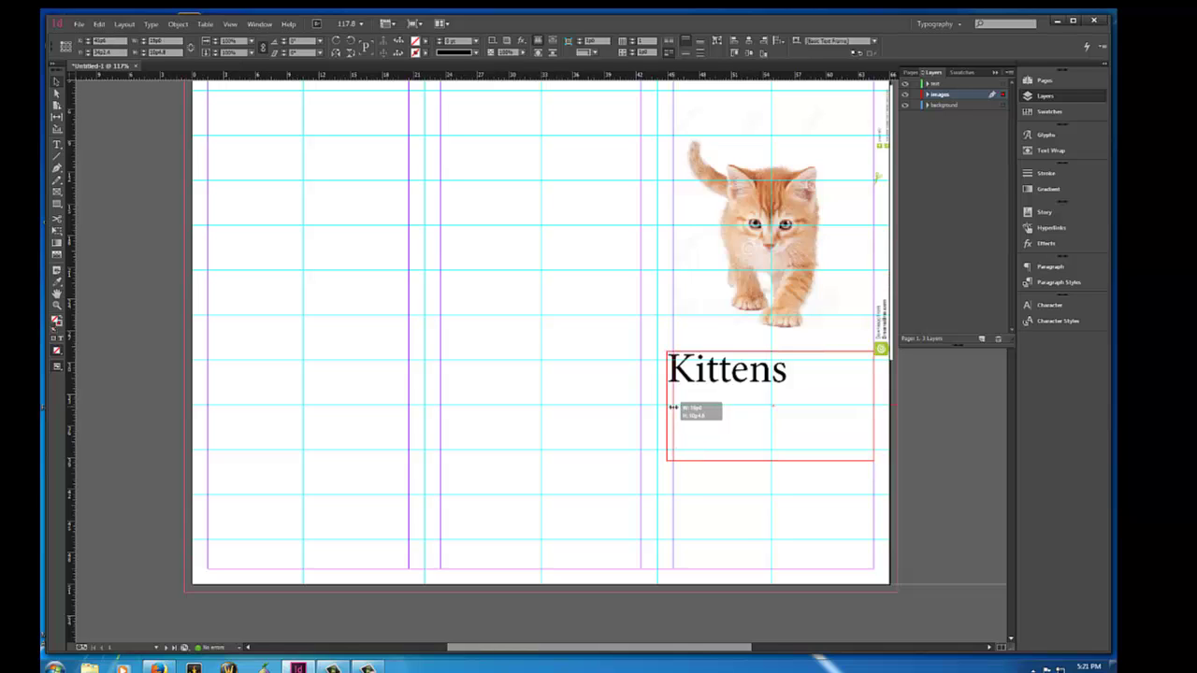
pyautogui.hotkey('ctrl', 'z')
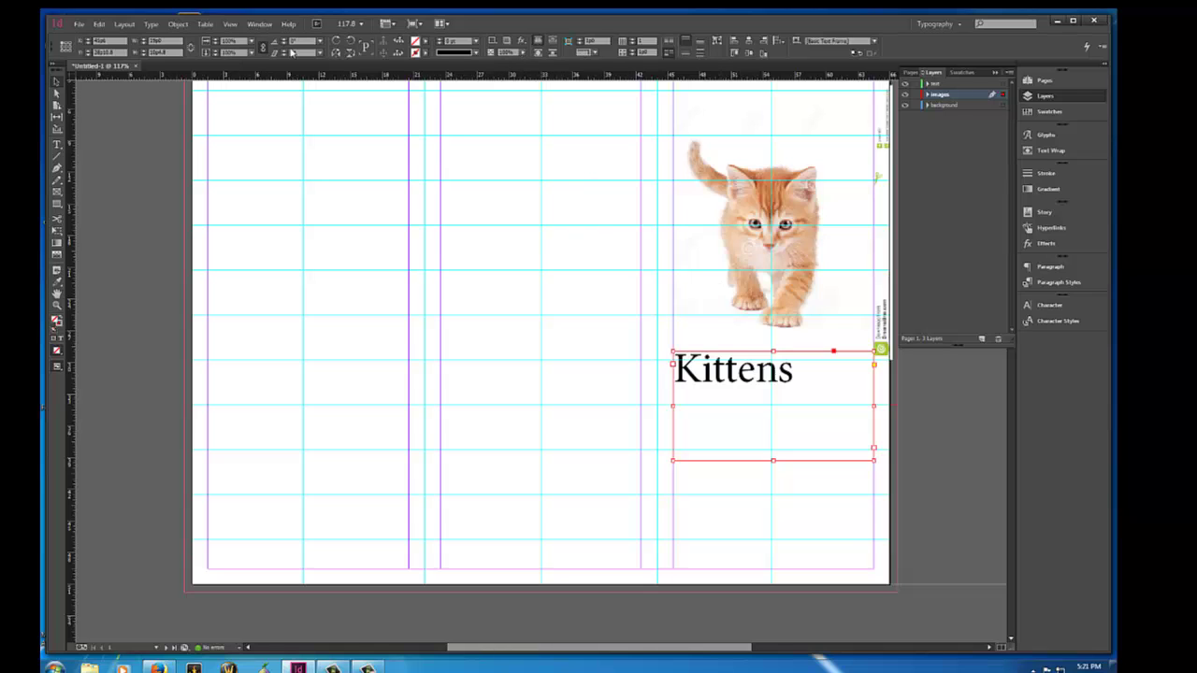
# Step: Centre-align the word "Kittens" in its text frame
pyautogui.click(56, 144)
pyautogui.moveTo(793, 371); pyautogui.dragTo(632, 367)
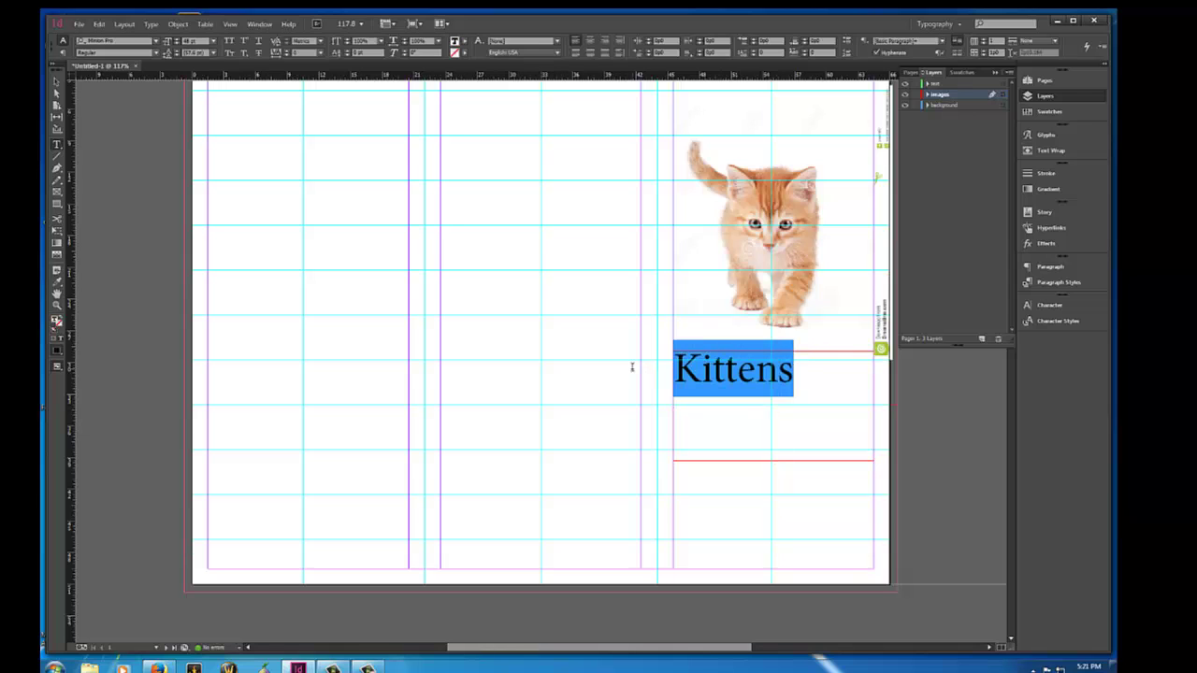
pyautogui.click(588, 44)
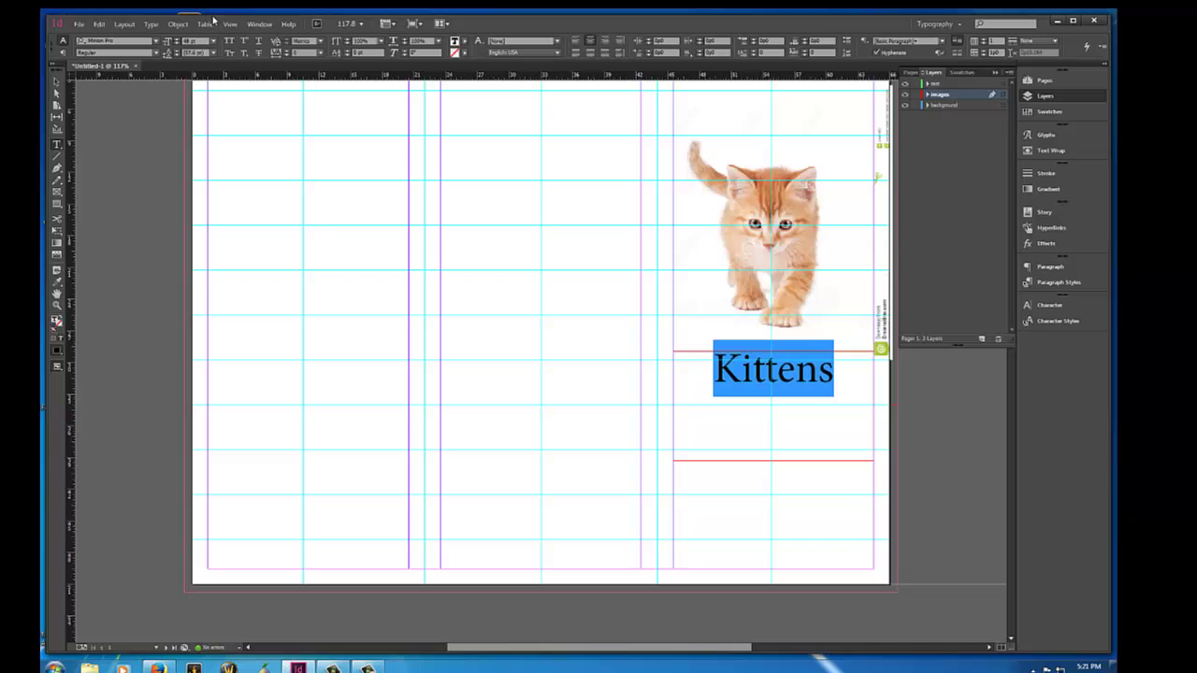
# Step: Fit the "Kittens" text frame to its content
pyautogui.click(56, 82)
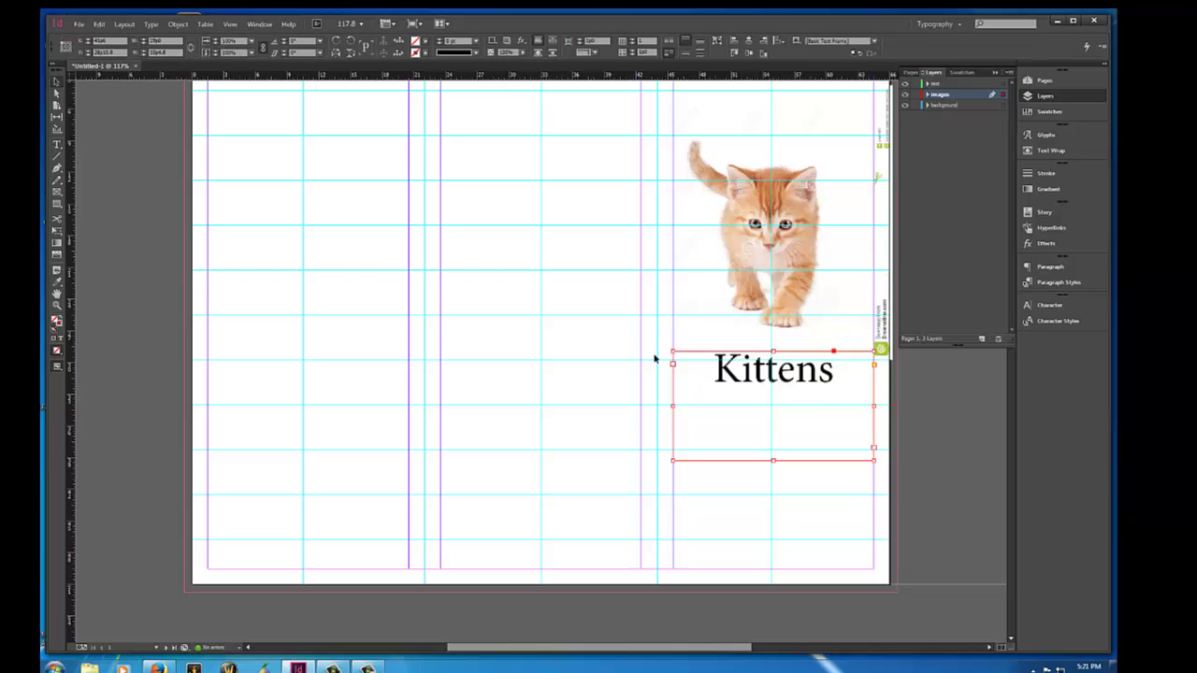
pyautogui.click(178, 23)
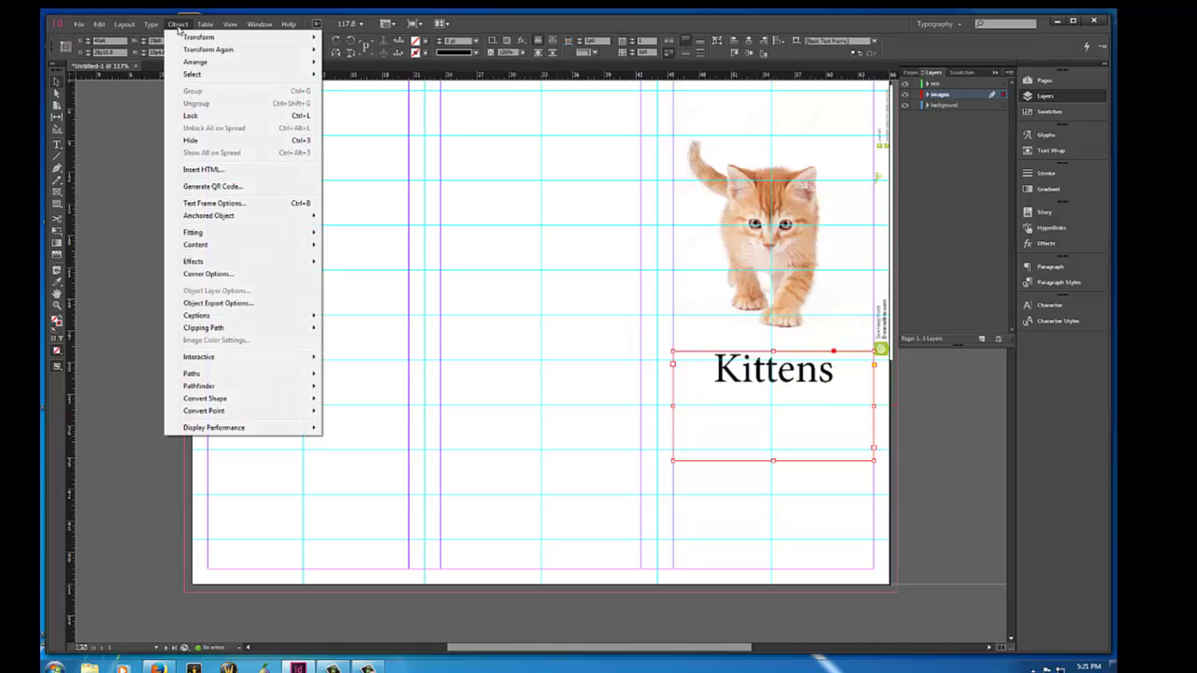
pyautogui.moveTo(238, 232)
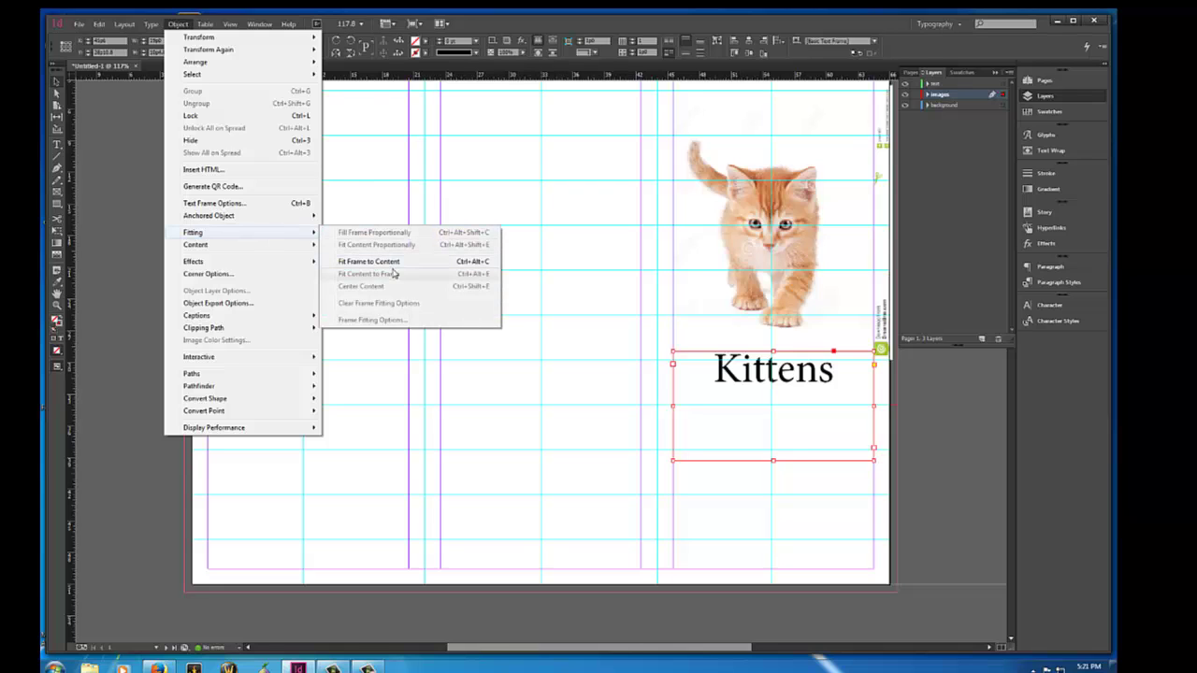
pyautogui.click(393, 262)
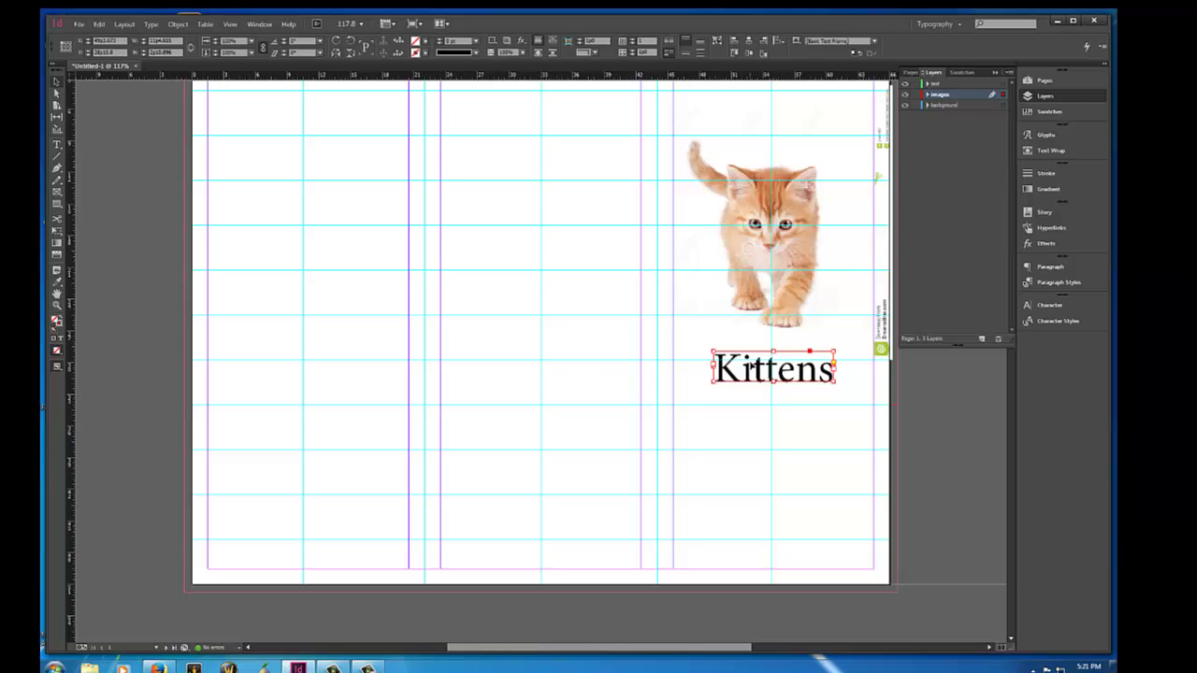
# Step: Duplicate the "Kittens" text frame twice, placing one copy below against the column's left guide and the other near the bottom against its right guide
pyautogui.hotkey('ctrl', 'v')
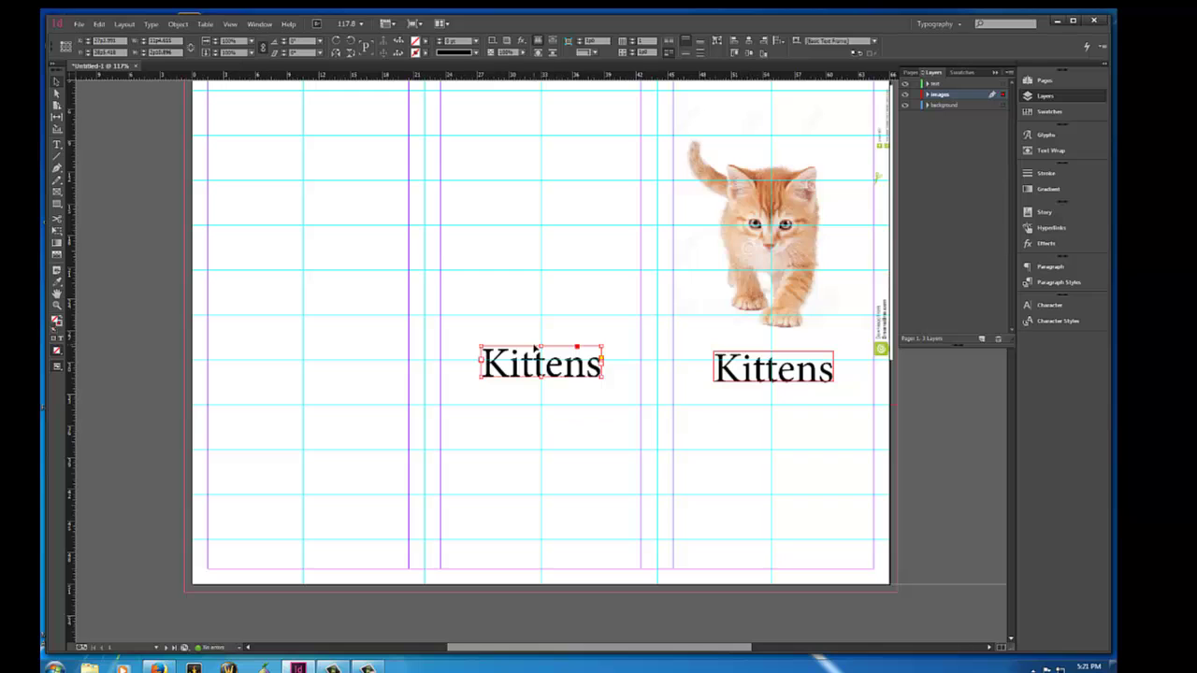
pyautogui.moveTo(538, 366); pyautogui.dragTo(810, 517)
pyautogui.hotkey('ctrl', 'z')
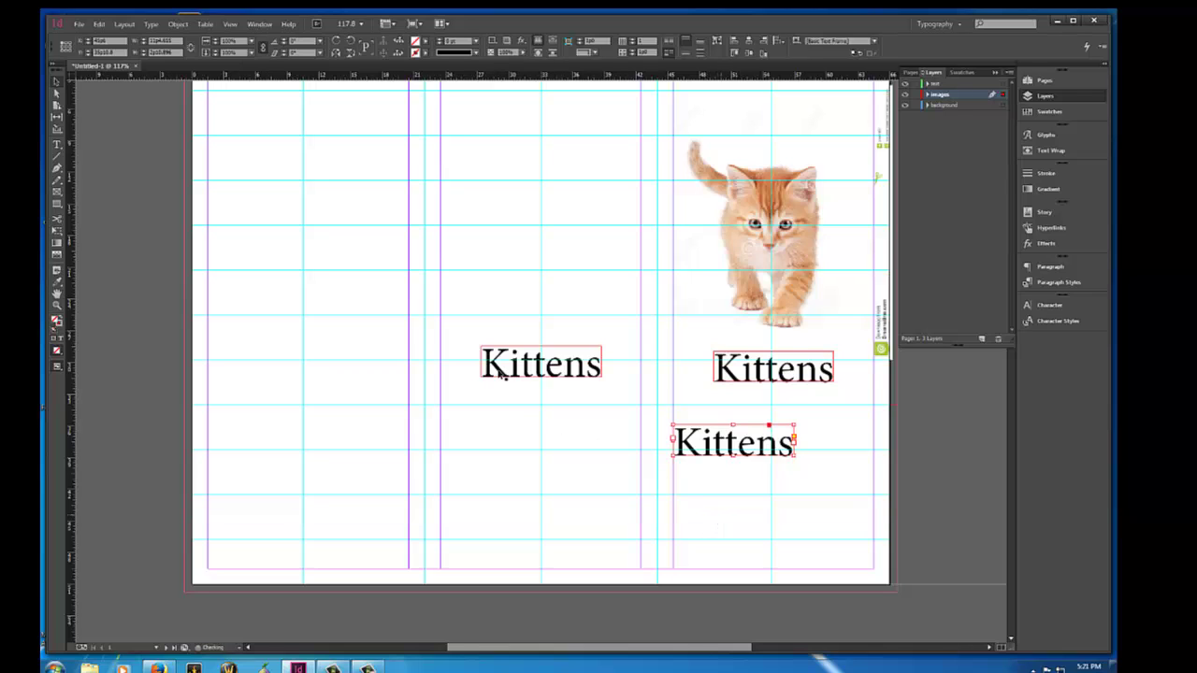
pyautogui.moveTo(730, 447); pyautogui.dragTo(778, 521)
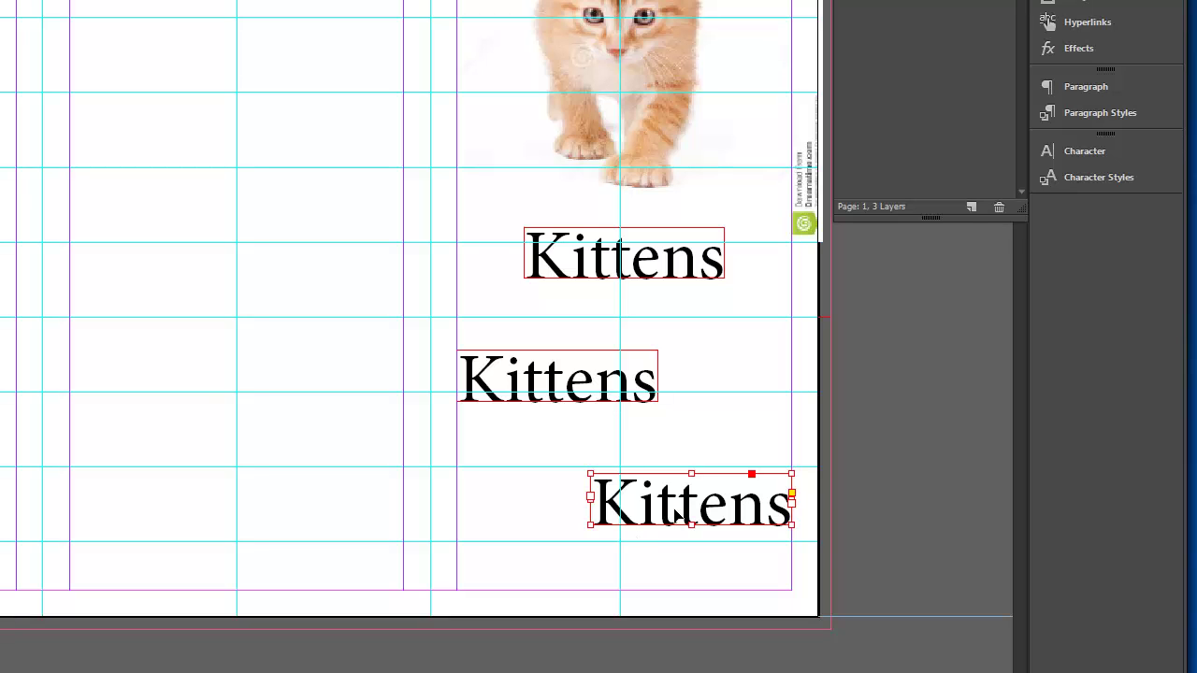
pyautogui.moveTo(675, 514); pyautogui.dragTo(675, 551)
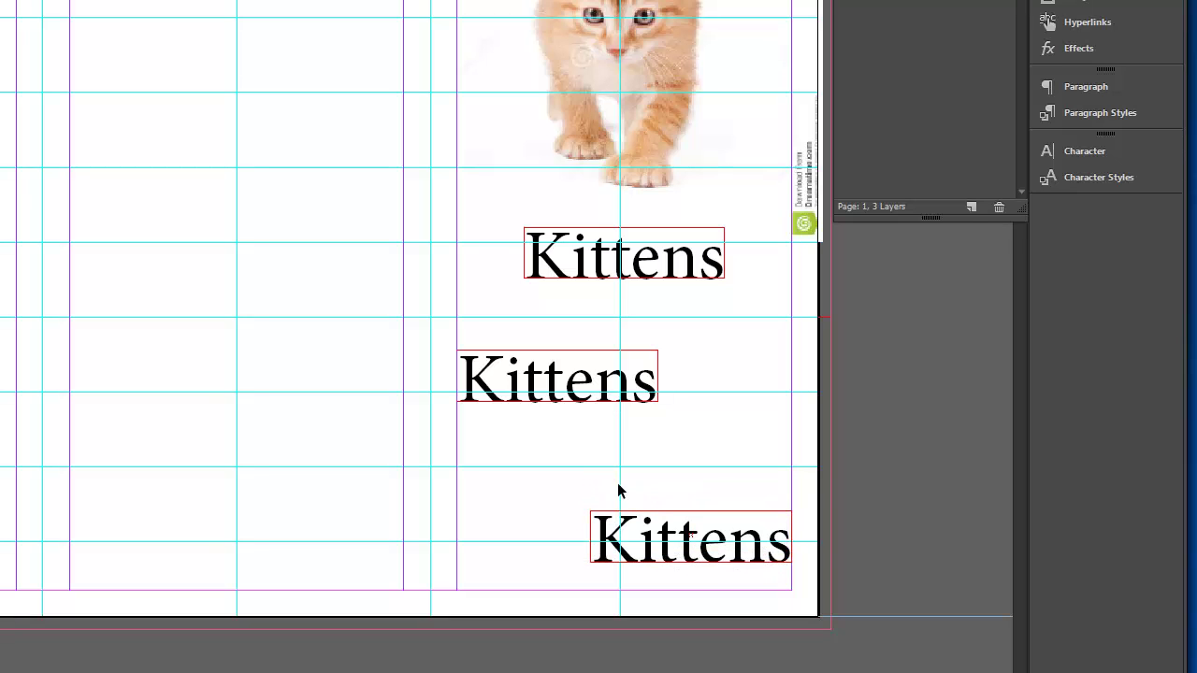
# Step: Move the top and middle "Kittens" frames down, keeping the top one near the column's centre and the middle one on its left guide
pyautogui.moveTo(534, 382); pyautogui.dragTo(590, 343)
pyautogui.moveTo(564, 451); pyautogui.dragTo(566, 435)
pyautogui.moveTo(621, 332); pyautogui.dragTo(622, 326)
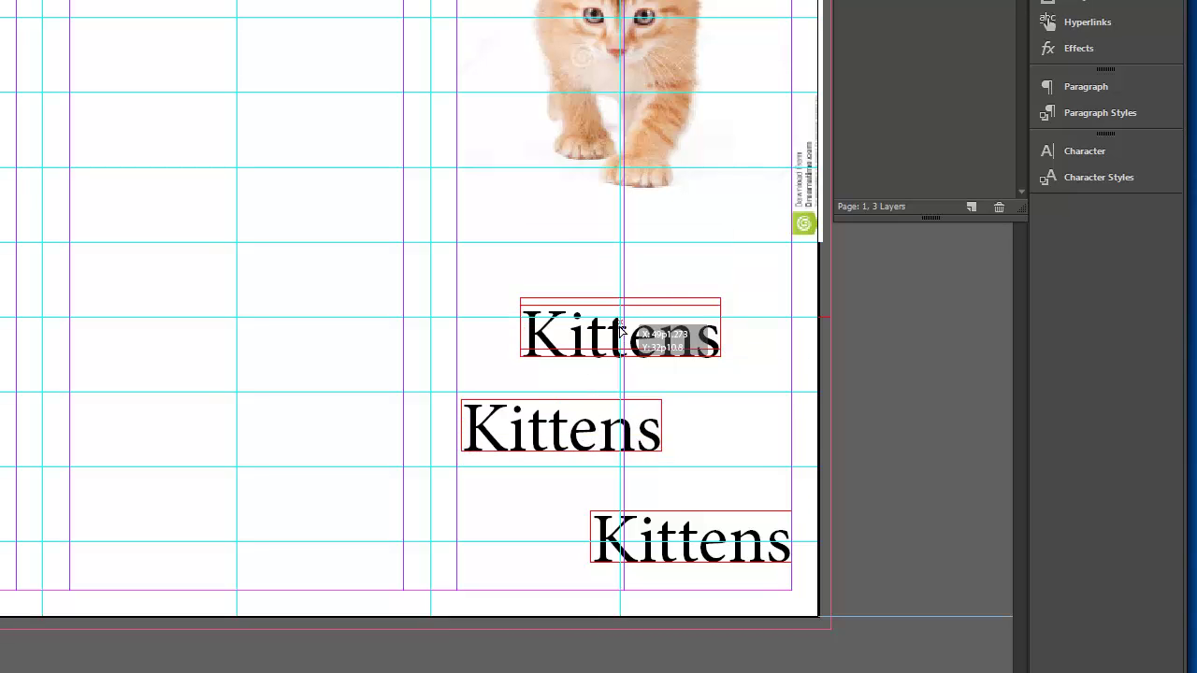
pyautogui.moveTo(548, 427); pyautogui.dragTo(541, 426)
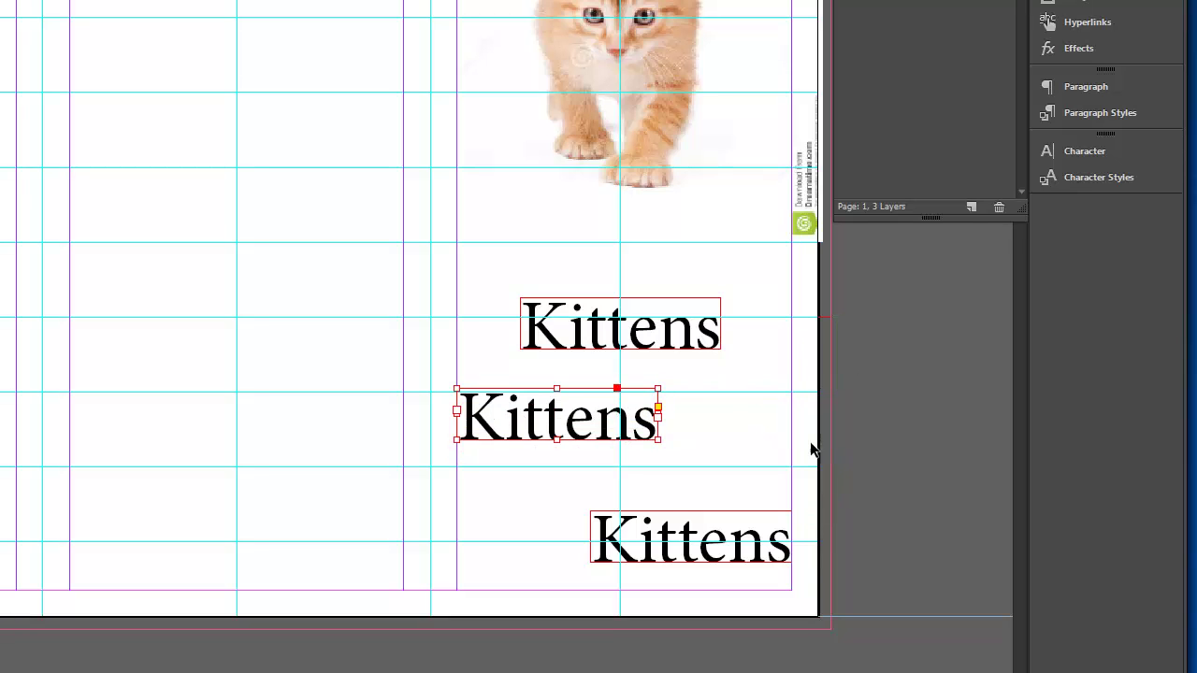
pyautogui.click(687, 483)
pyautogui.click(685, 547)
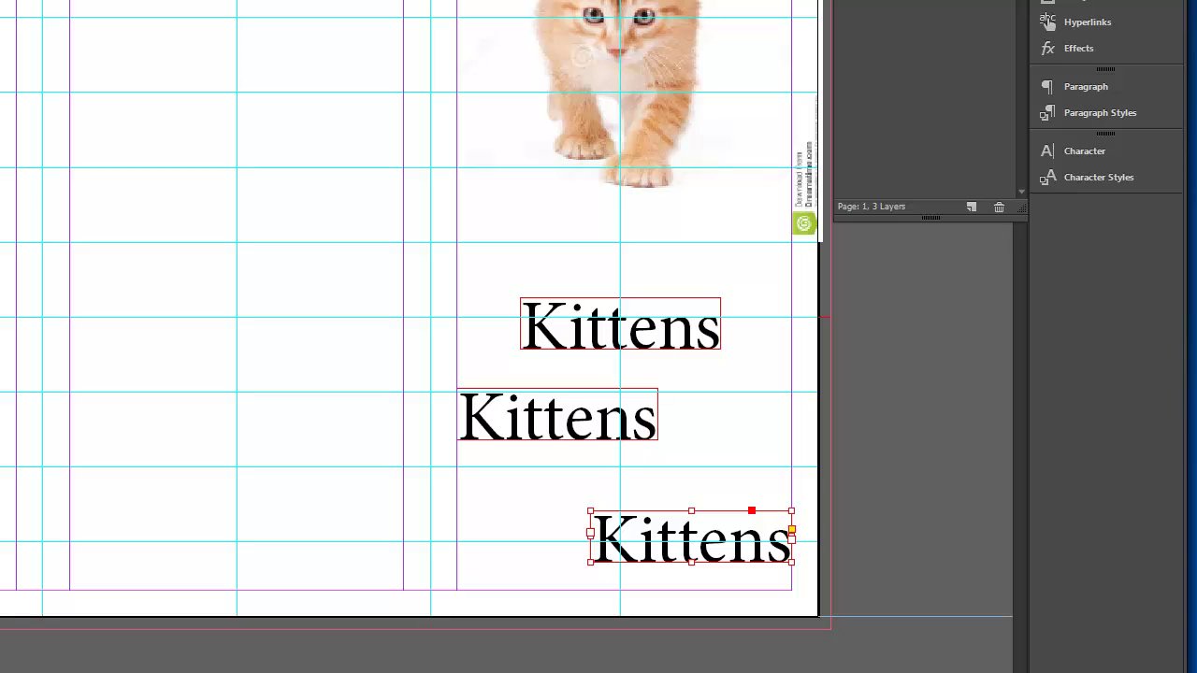
# Step: Replace the middle frame's text with "are" and the lowest frame's text with "Cute"
pyautogui.doubleClick(649, 423)
pyautogui.write('are')
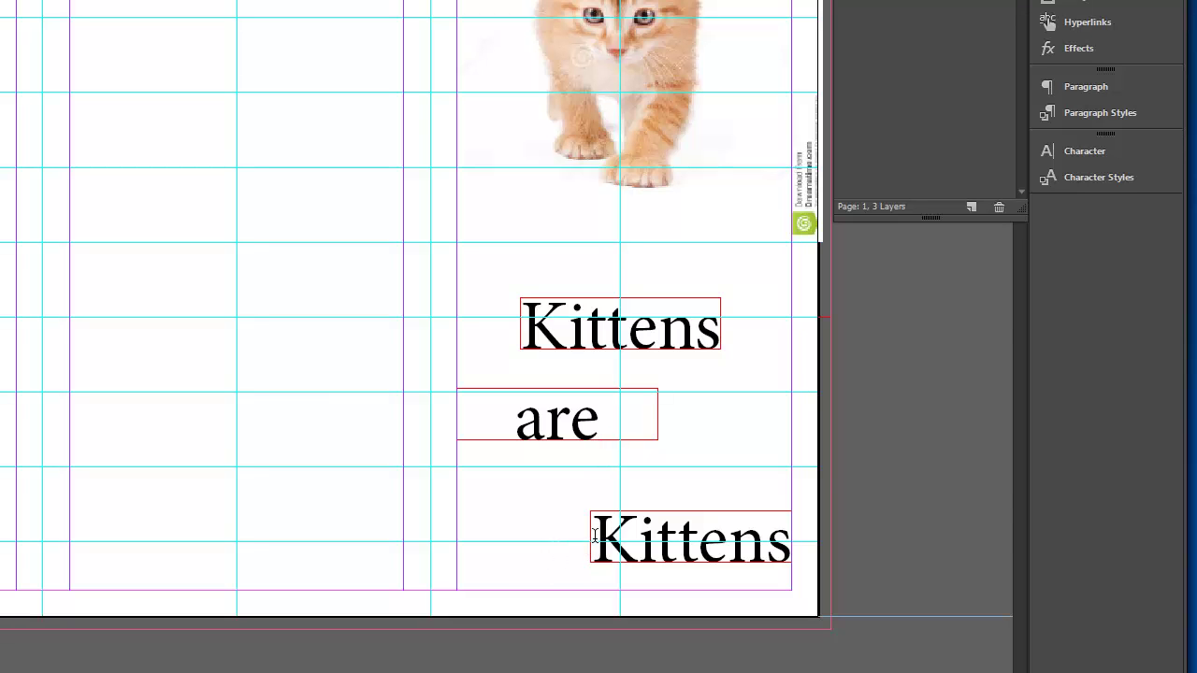
pyautogui.moveTo(595, 540); pyautogui.dragTo(810, 540)
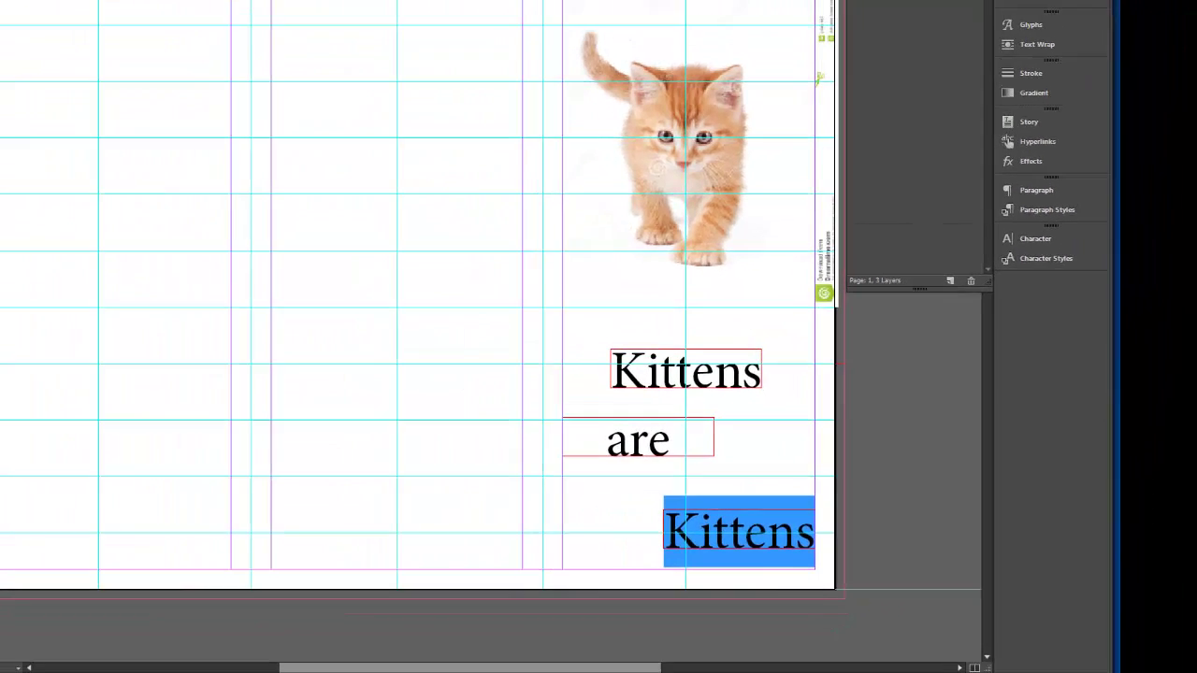
pyautogui.write('vc')
pyautogui.press('BackSpace')
pyautogui.press('BackSpace')
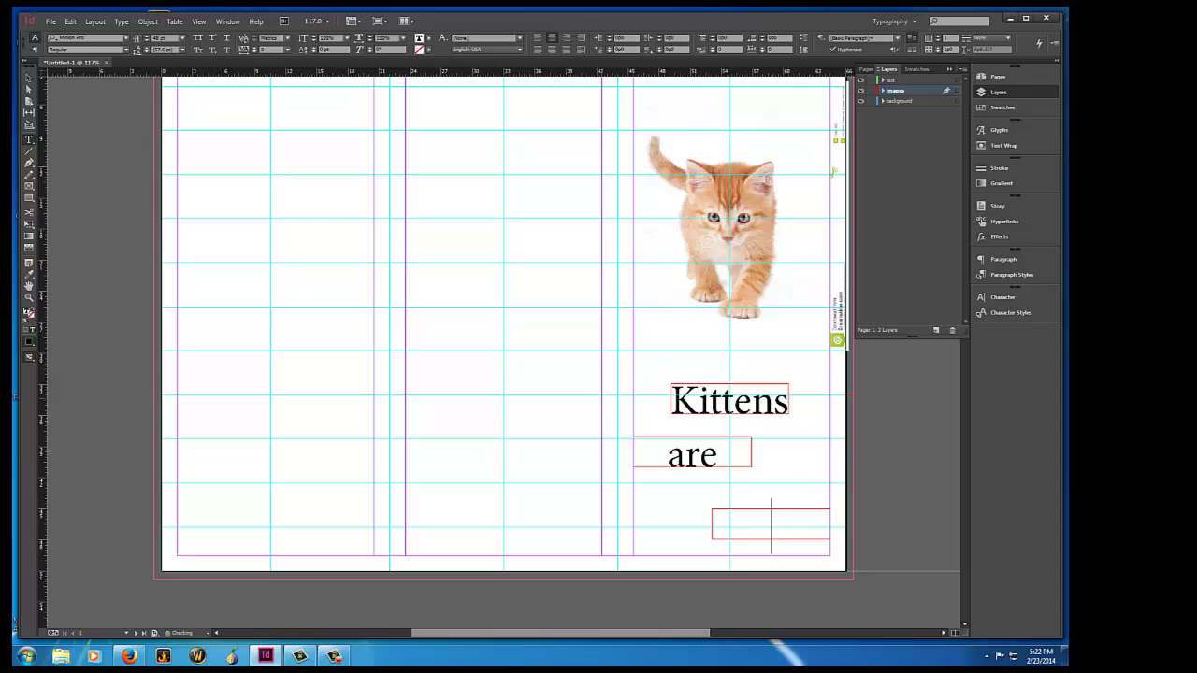
pyautogui.write('Cute')
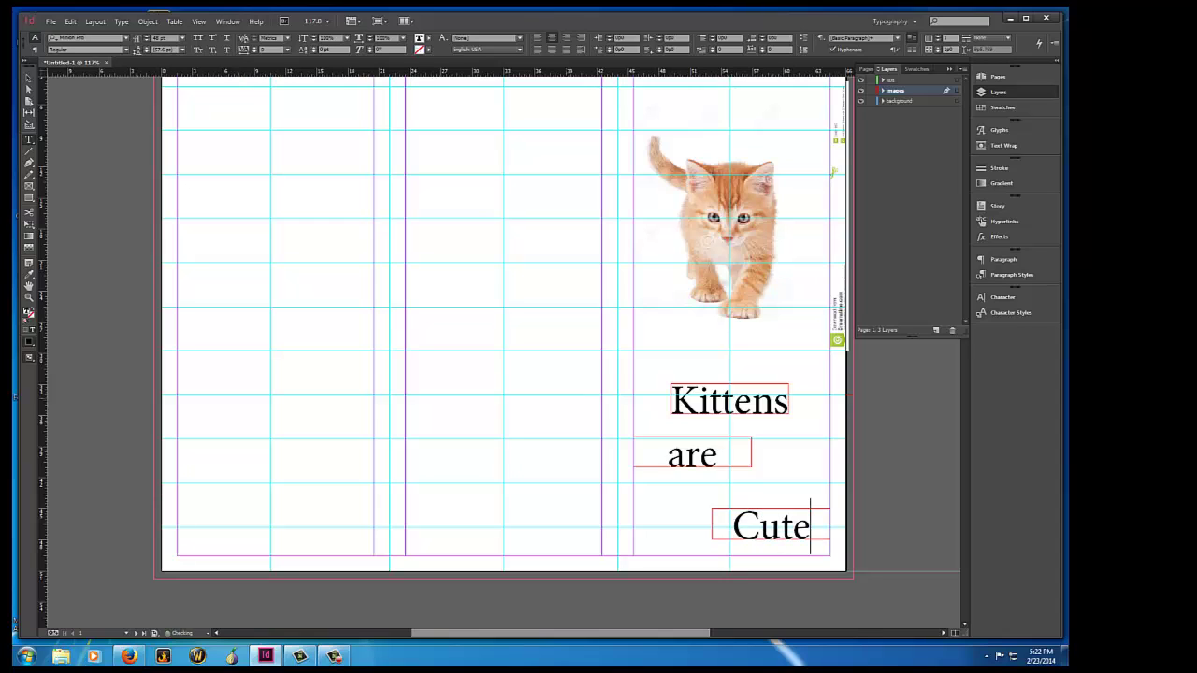
# Step: Right-align the word "Cute" and left-align the word "are" within their text frames
pyautogui.moveTo(731, 528); pyautogui.dragTo(810, 528)
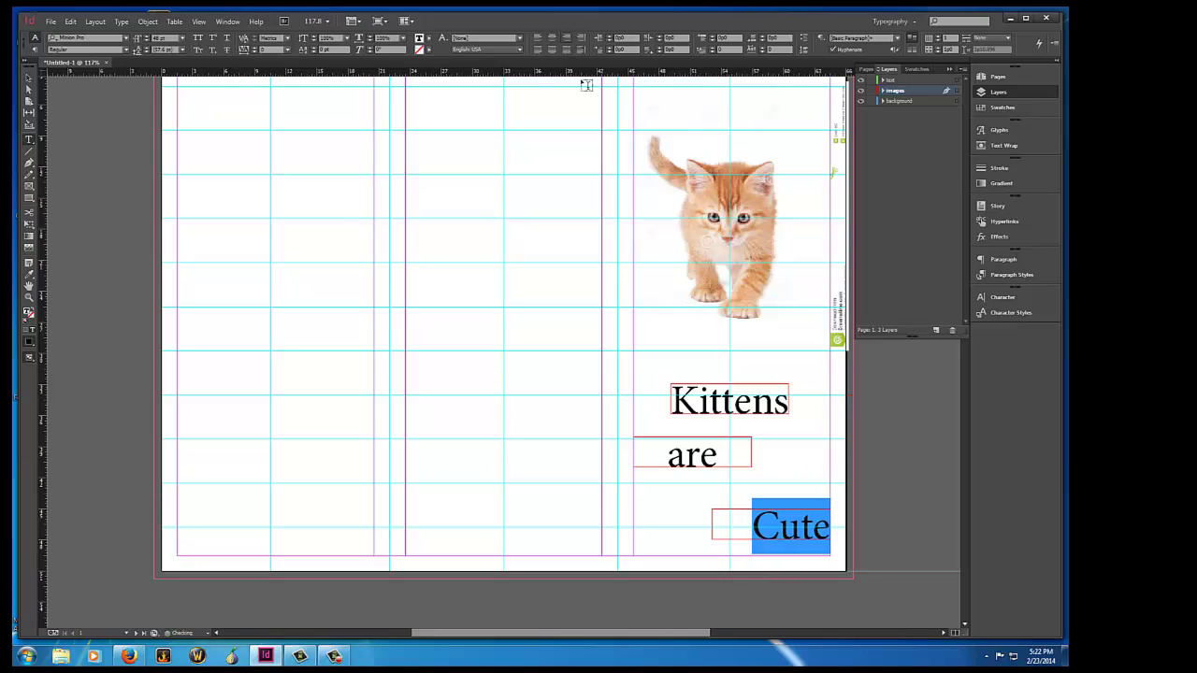
pyautogui.click(567, 38)
pyautogui.moveTo(731, 461); pyautogui.dragTo(610, 455)
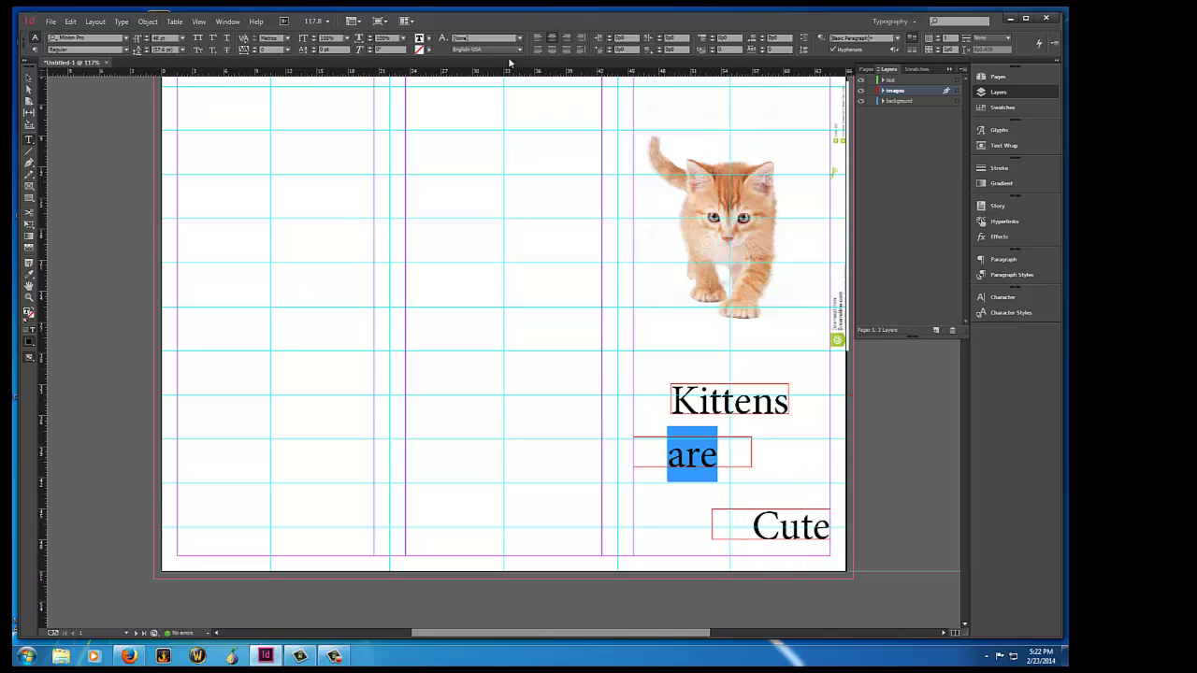
pyautogui.click(538, 37)
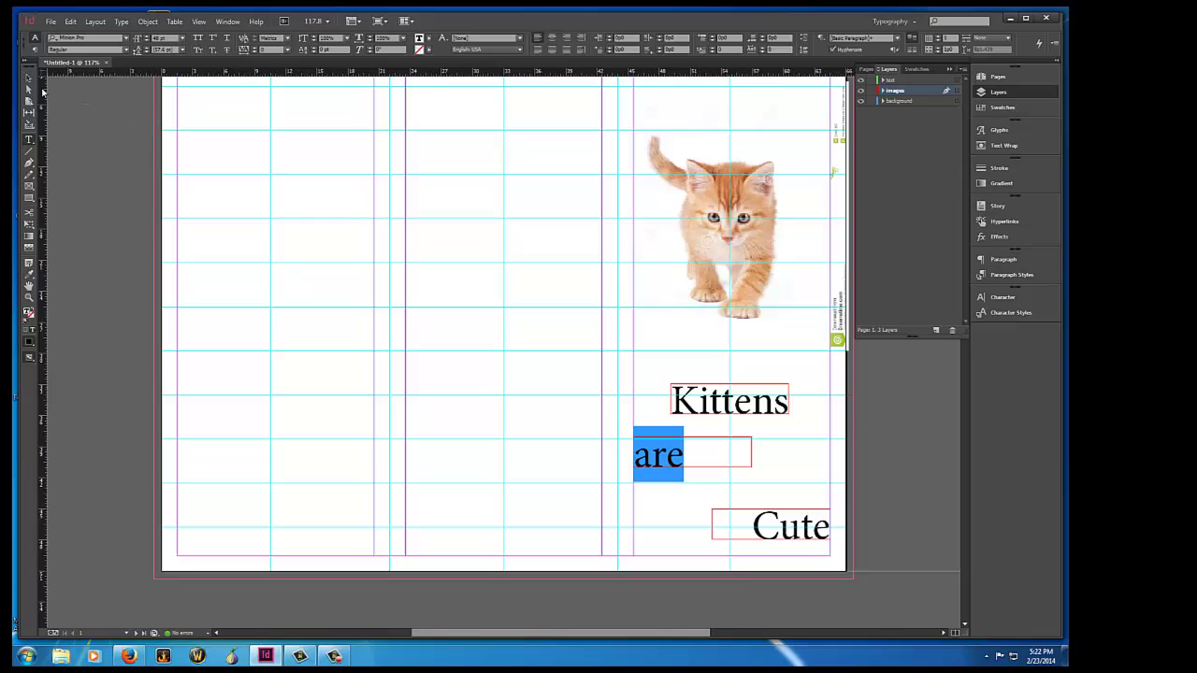
# Step: Move the "Kittens", "are" and "Cute" text frames from the images layer to the text layer
pyautogui.click(28, 79)
pyautogui.click(564, 365)
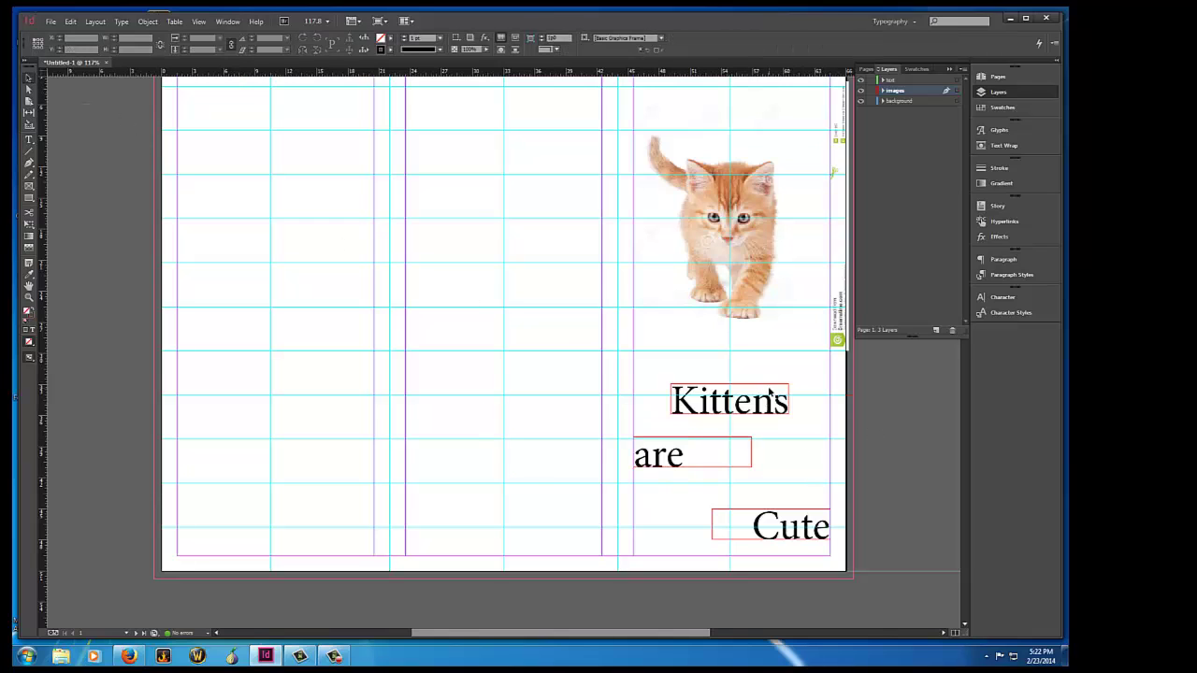
pyautogui.click(770, 401)
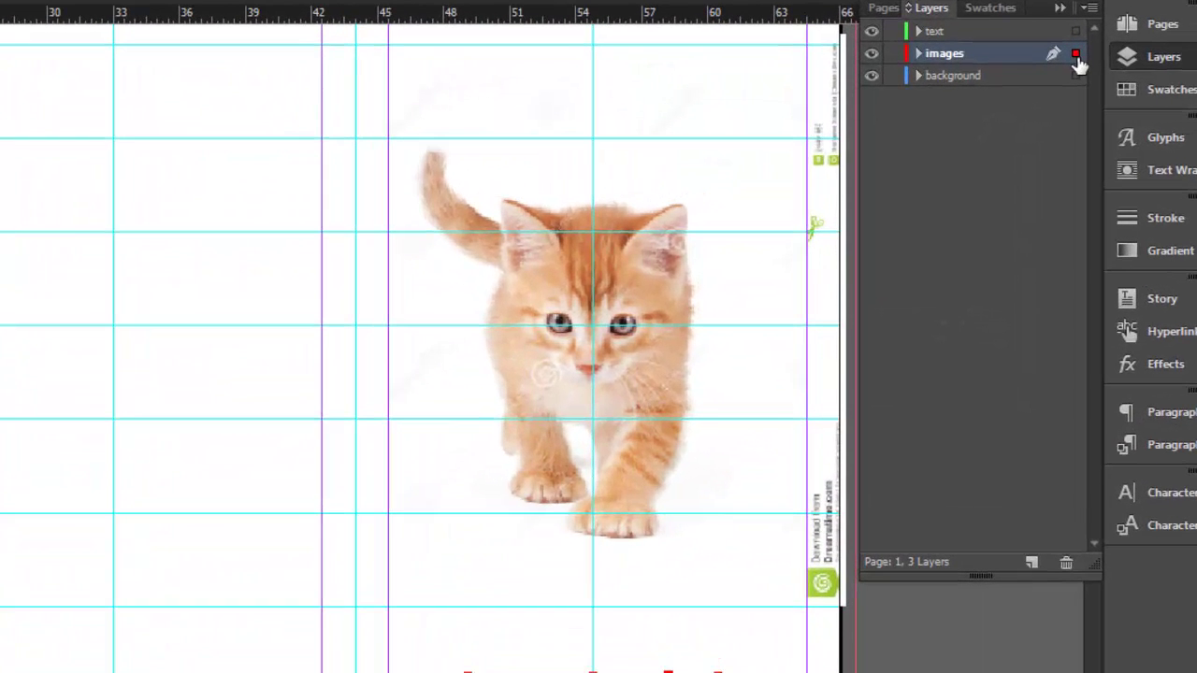
pyautogui.moveTo(1076, 56); pyautogui.dragTo(1074, 34)
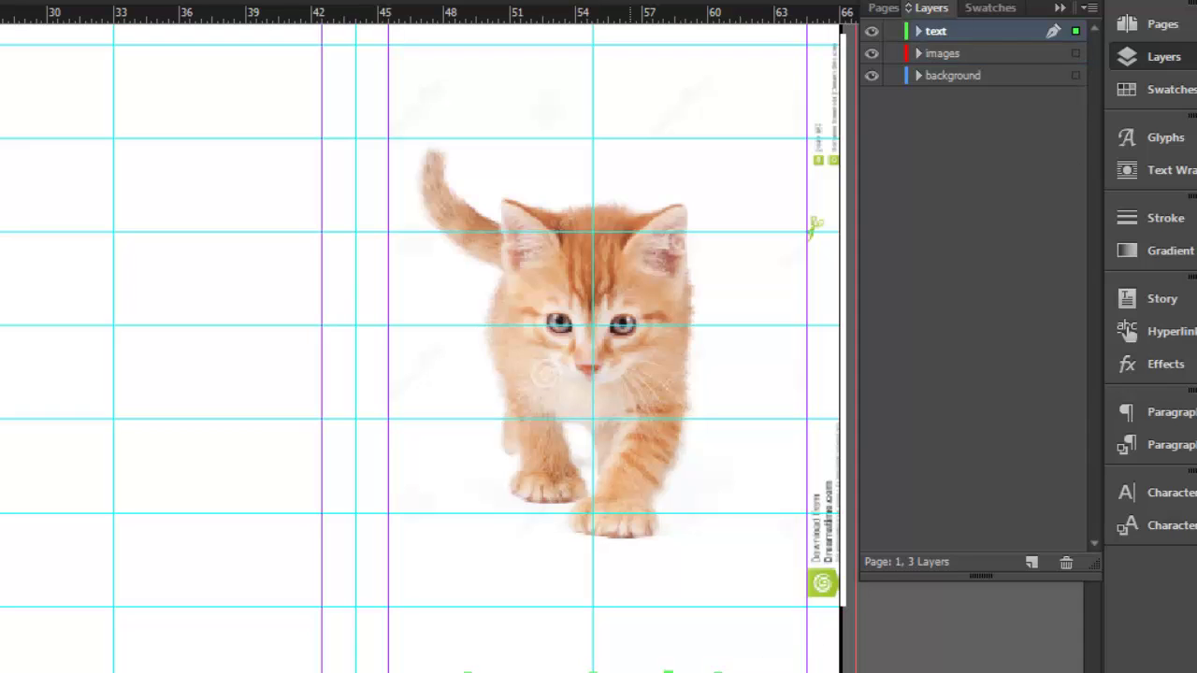
pyautogui.click(1077, 53)
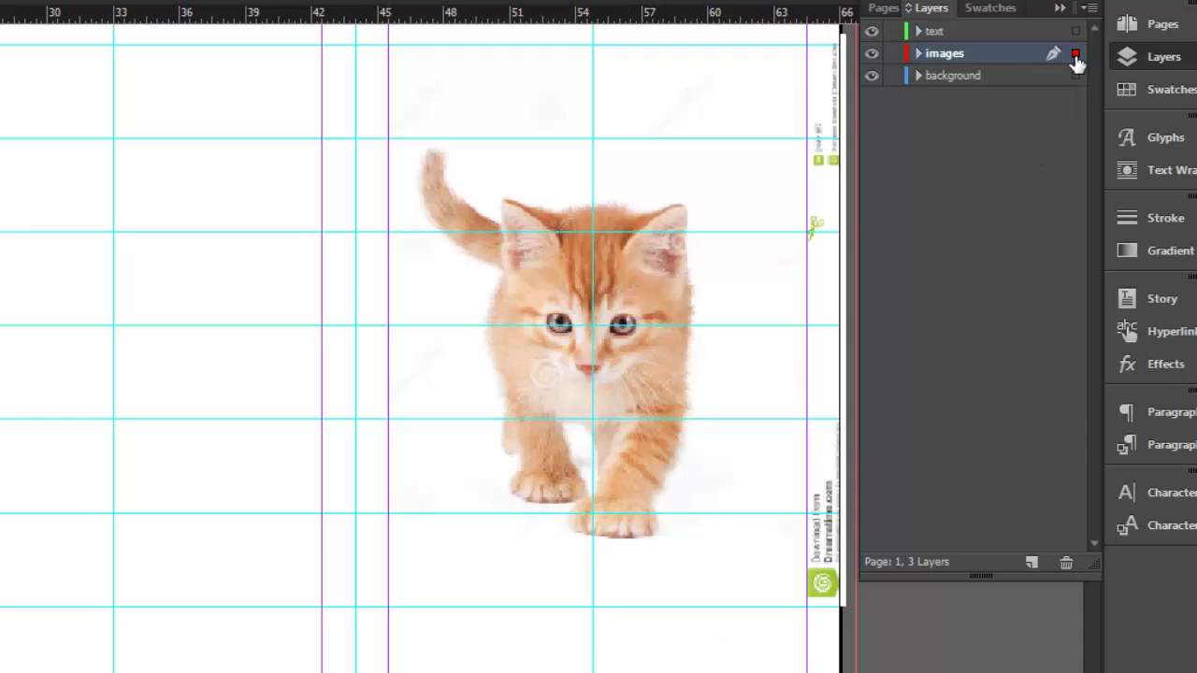
pyautogui.moveTo(1077, 56); pyautogui.dragTo(1076, 32)
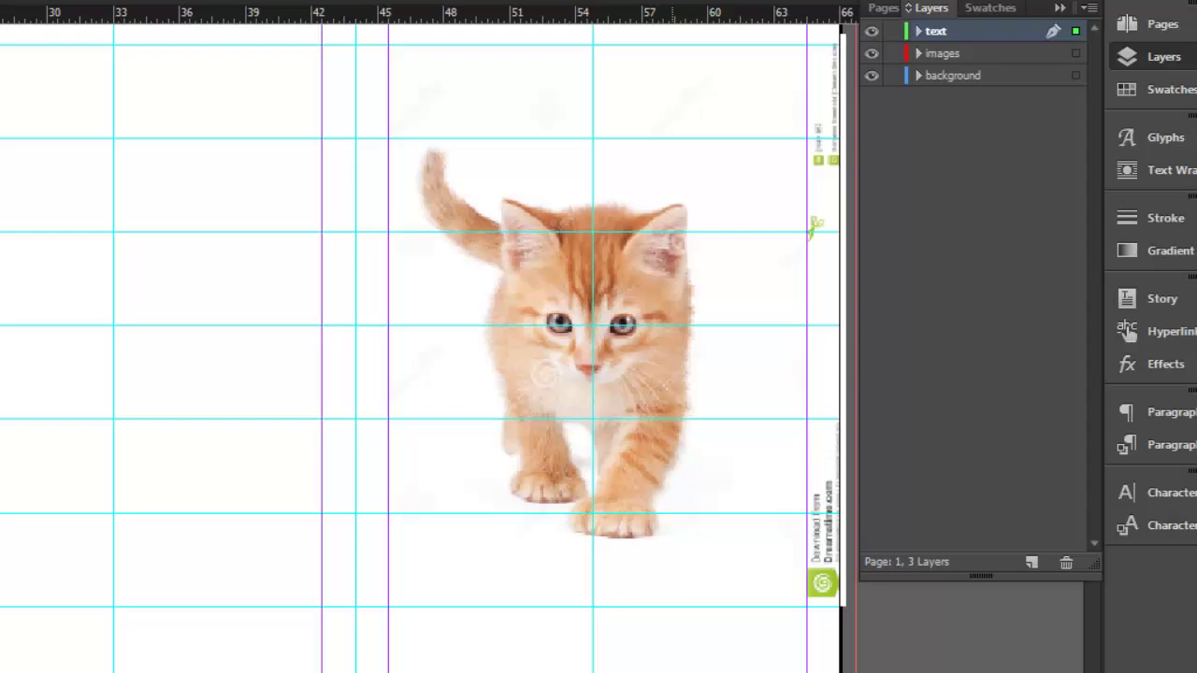
pyautogui.click(1079, 58)
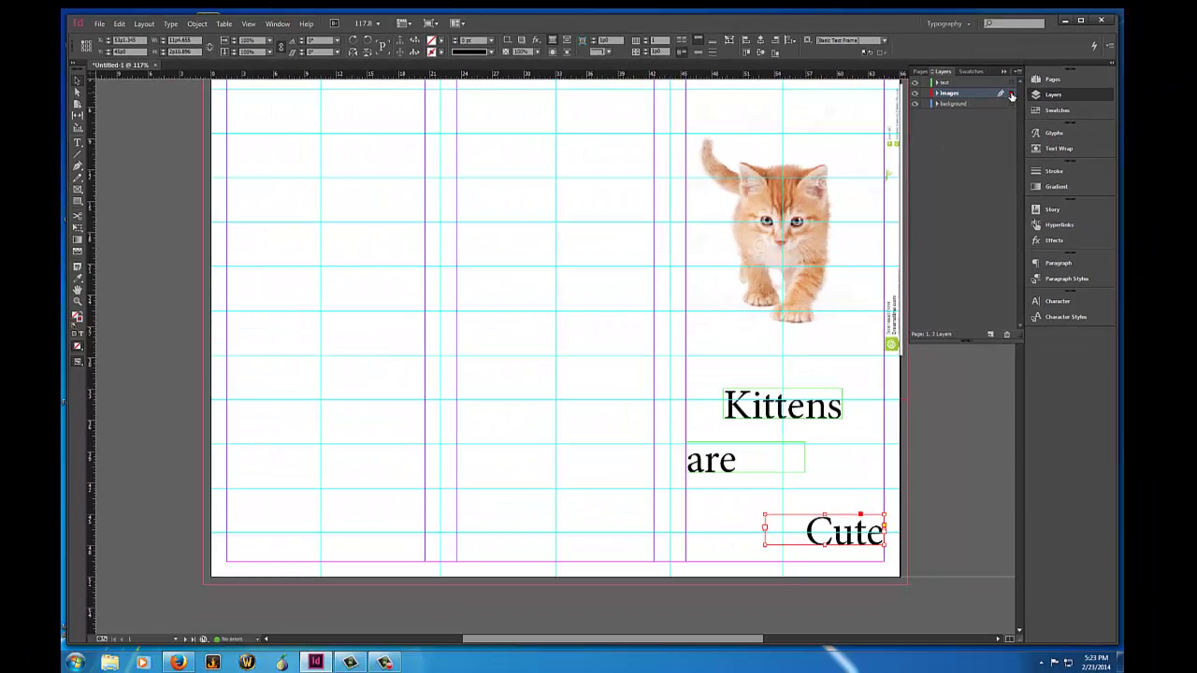
pyautogui.moveTo(1011, 92); pyautogui.dragTo(1011, 82)
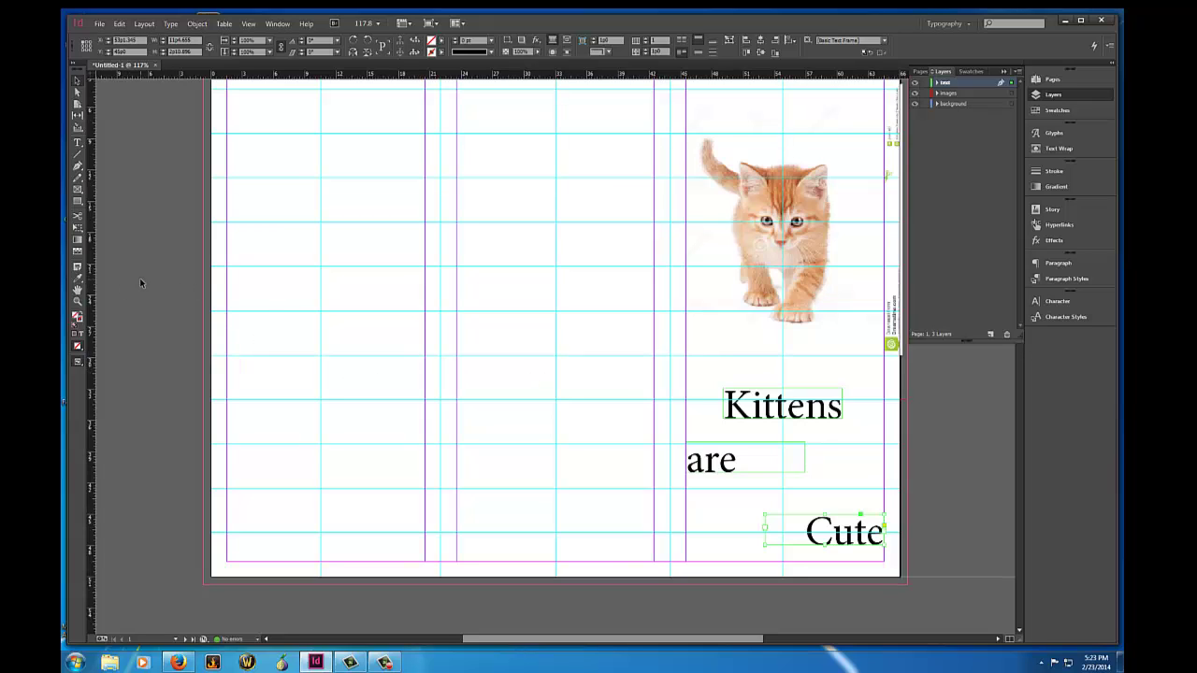
# Step: Draw a full-height rectangle frame over the first column, from the bleed edge to the cyan guide just past the column
pyautogui.scroll(2, 272, 379)
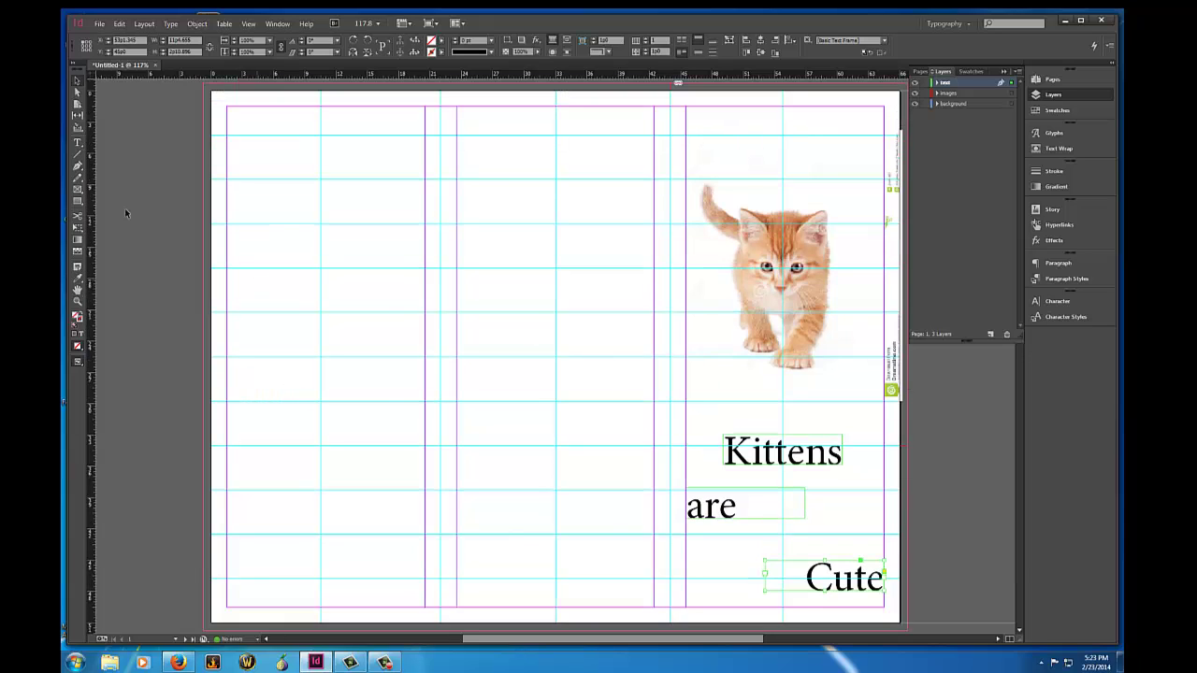
pyautogui.click(80, 190)
pyautogui.moveTo(204, 83); pyautogui.dragTo(439, 605)
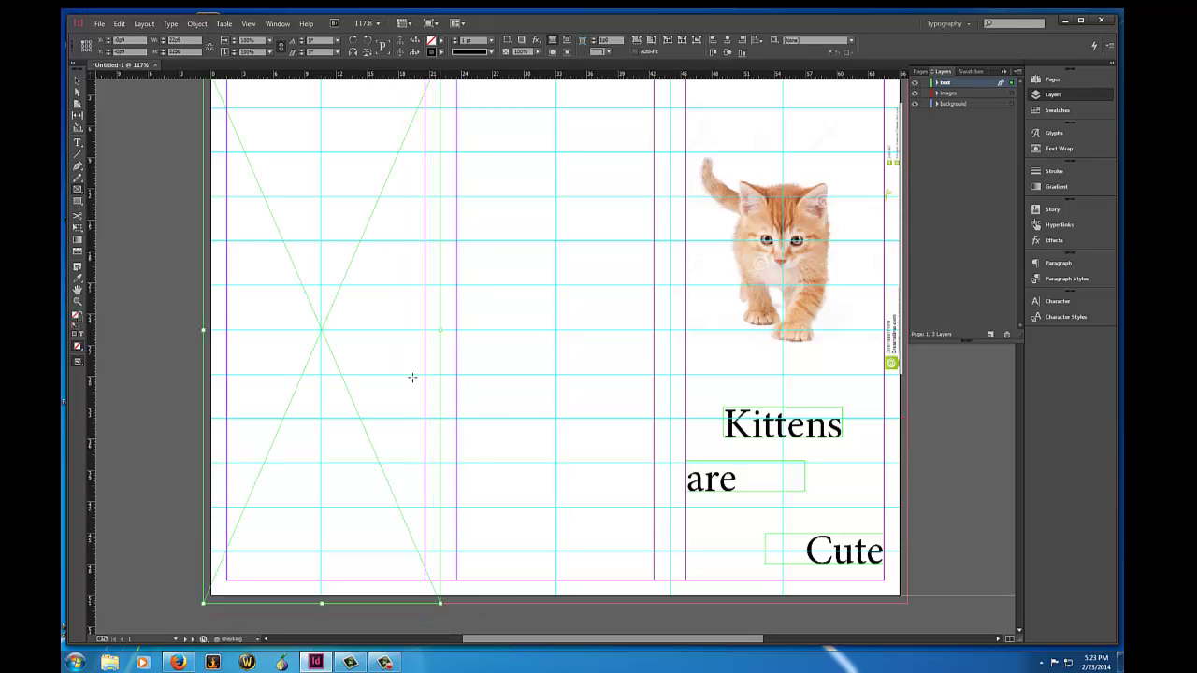
# Step: Place the cute-kitten-playing image from the kittens folder into the frame over the first column
pyautogui.scroll(2, 406, 378)
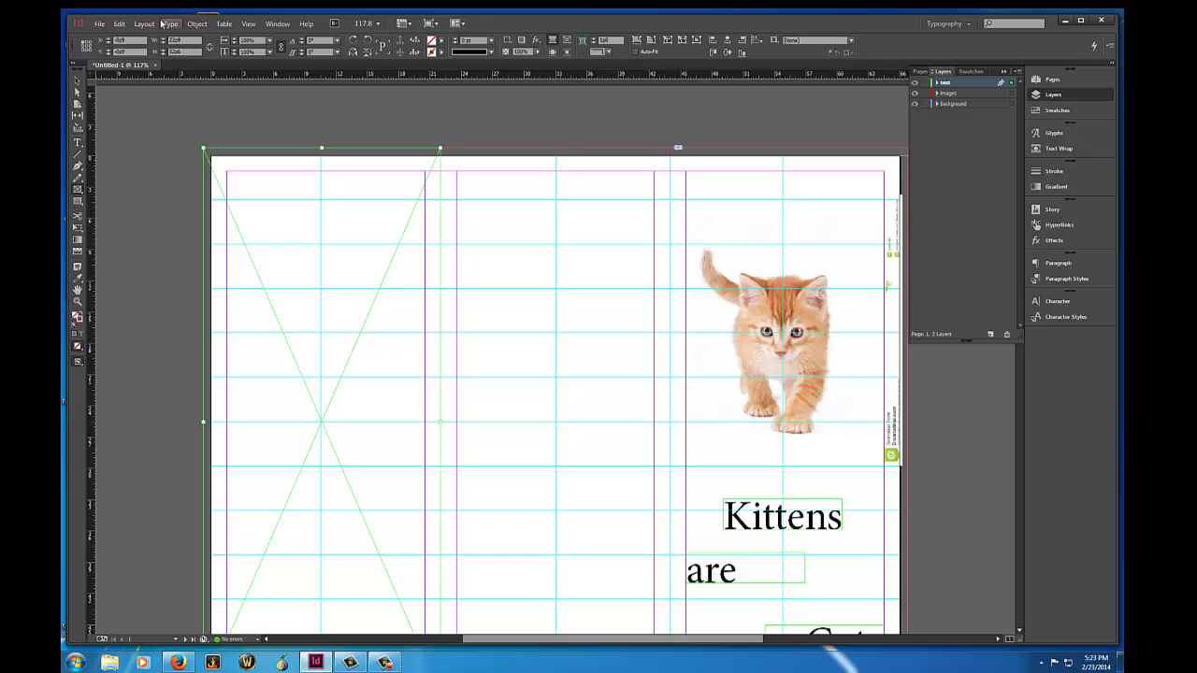
pyautogui.click(99, 24)
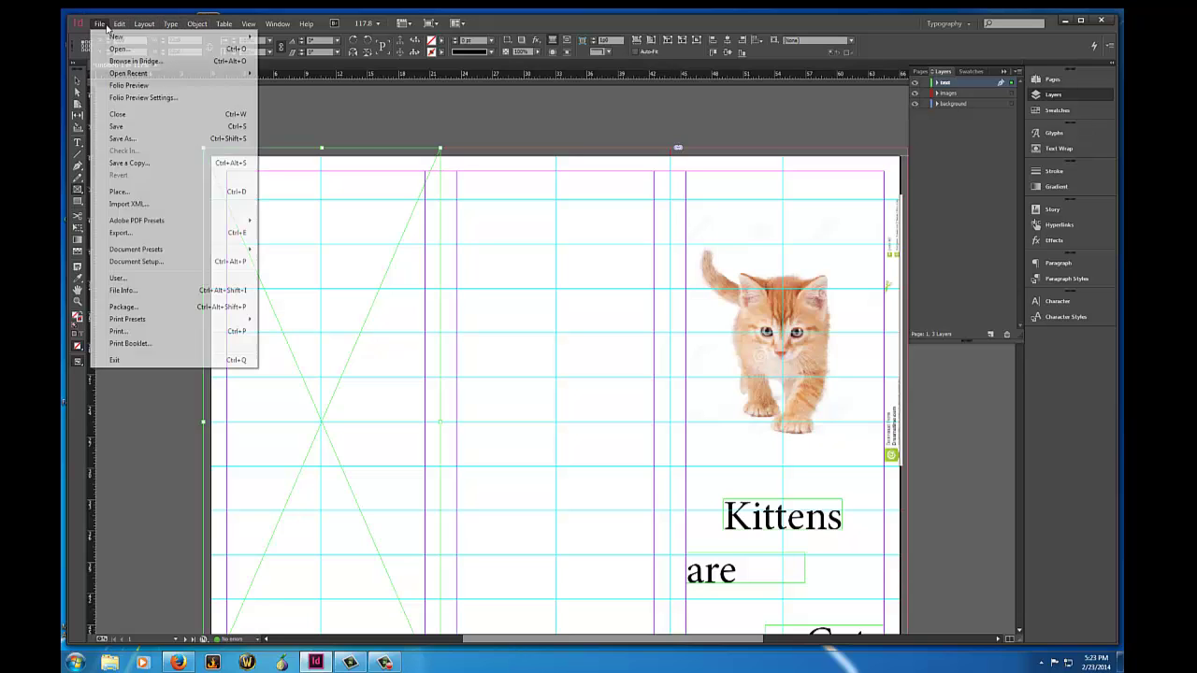
pyautogui.click(158, 193)
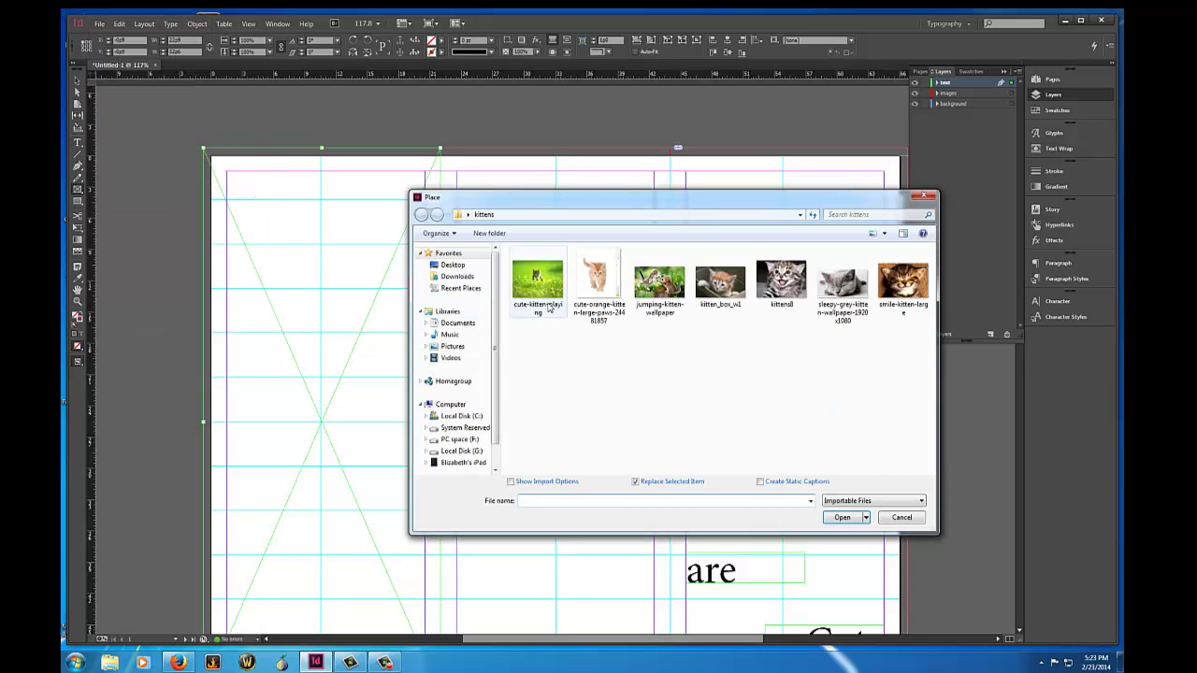
pyautogui.click(545, 296)
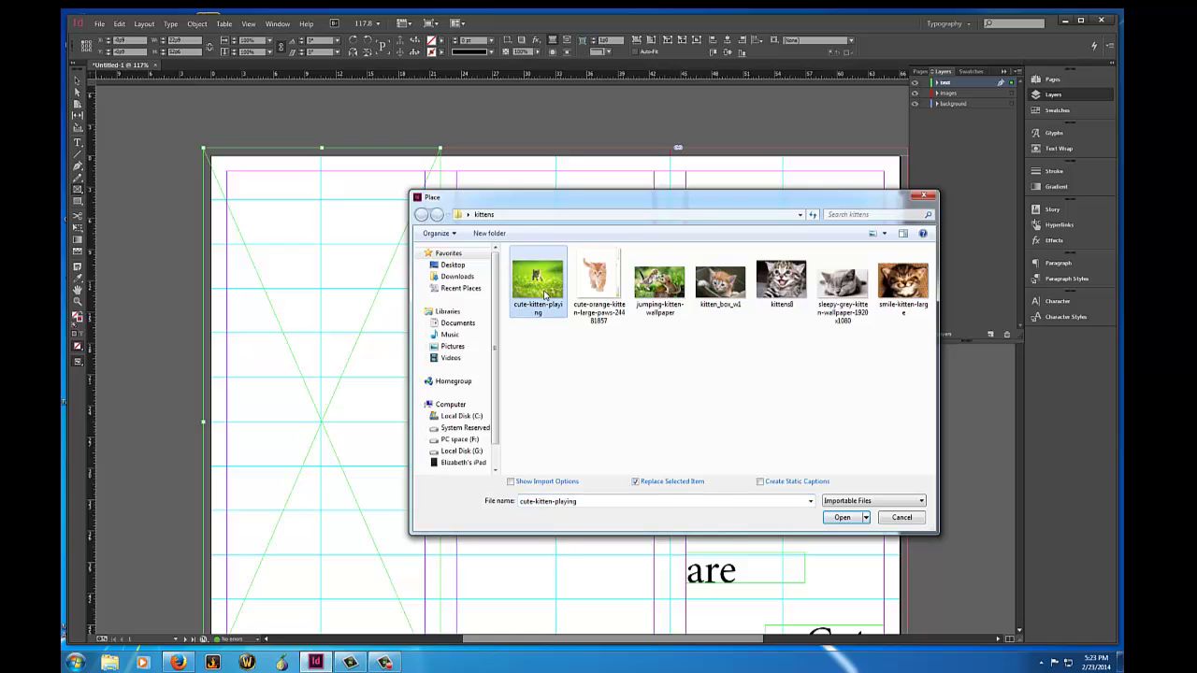
pyautogui.click(842, 519)
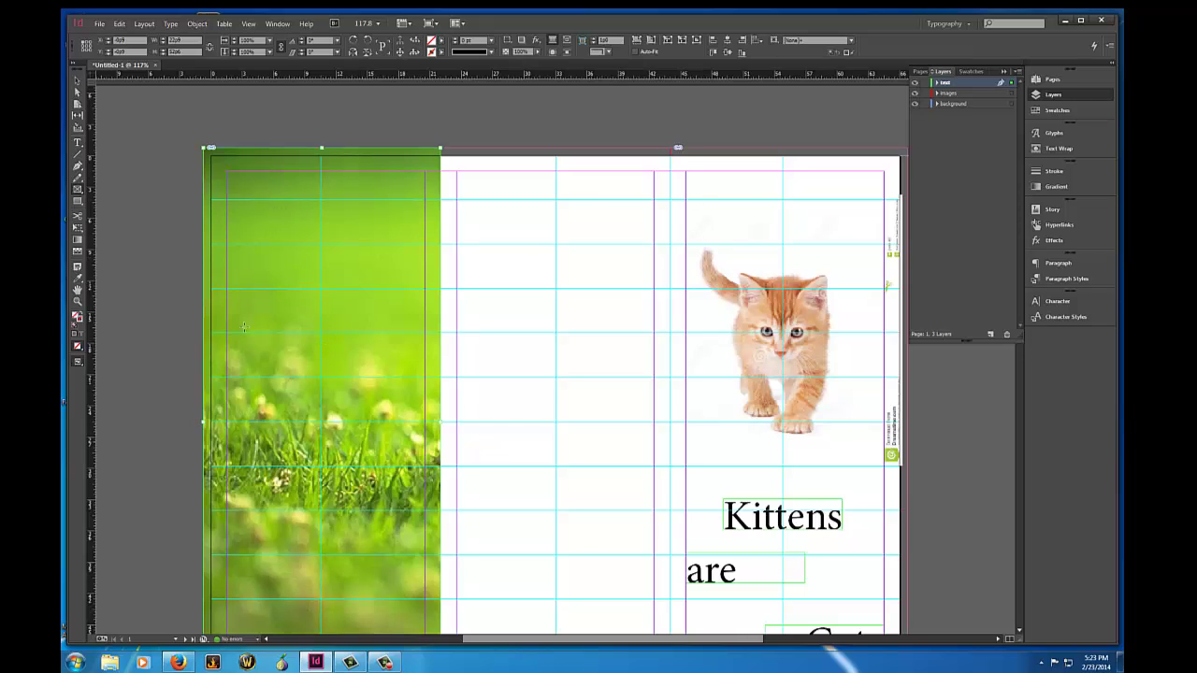
# Step: Sample a light green from the upper part of the grass picture with the Eyedropper and switch to the Advanced workspace
pyautogui.click(78, 279)
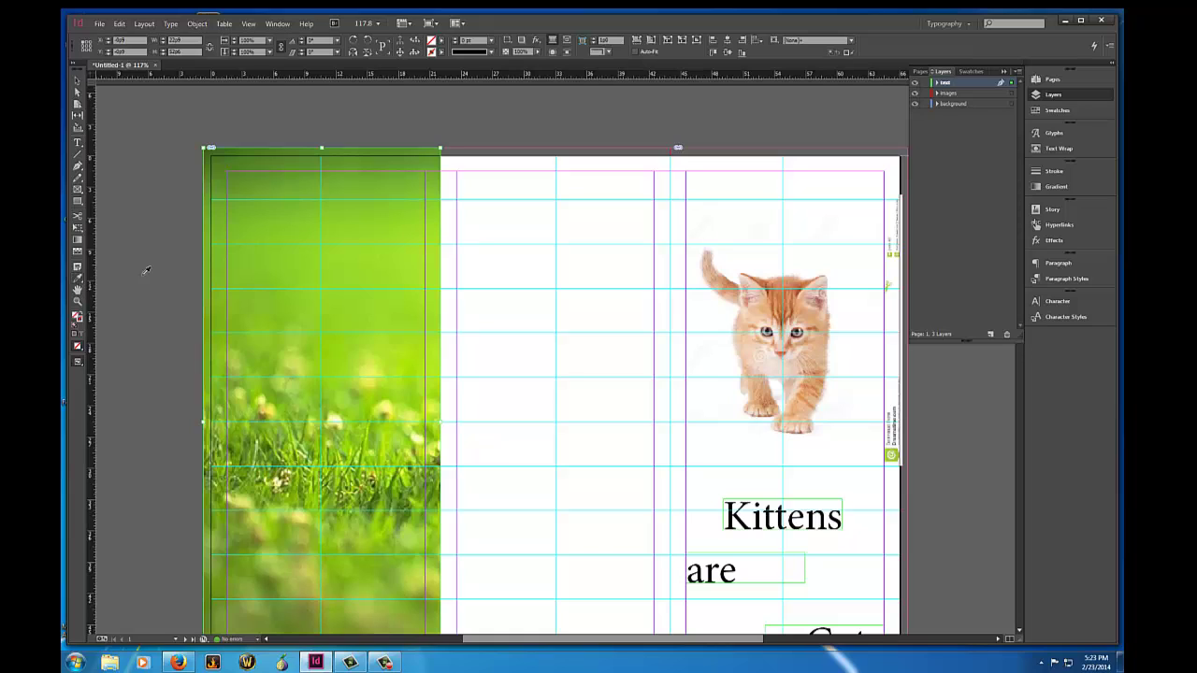
pyautogui.click(255, 263)
pyautogui.click(968, 25)
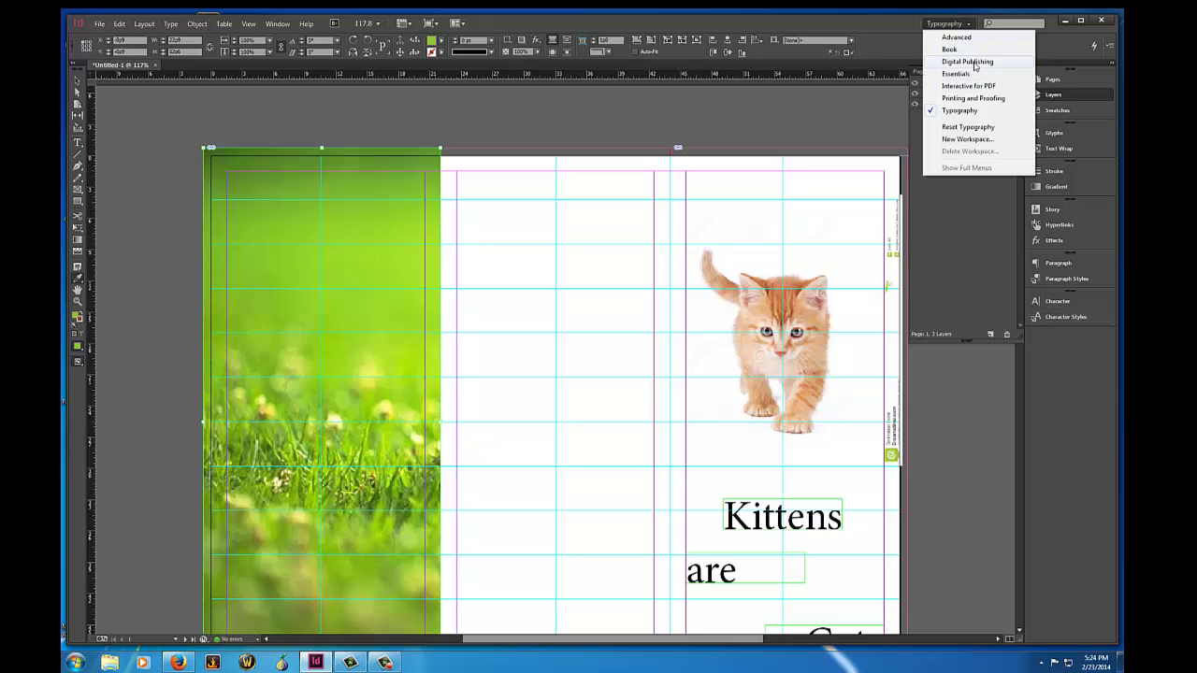
pyautogui.click(963, 38)
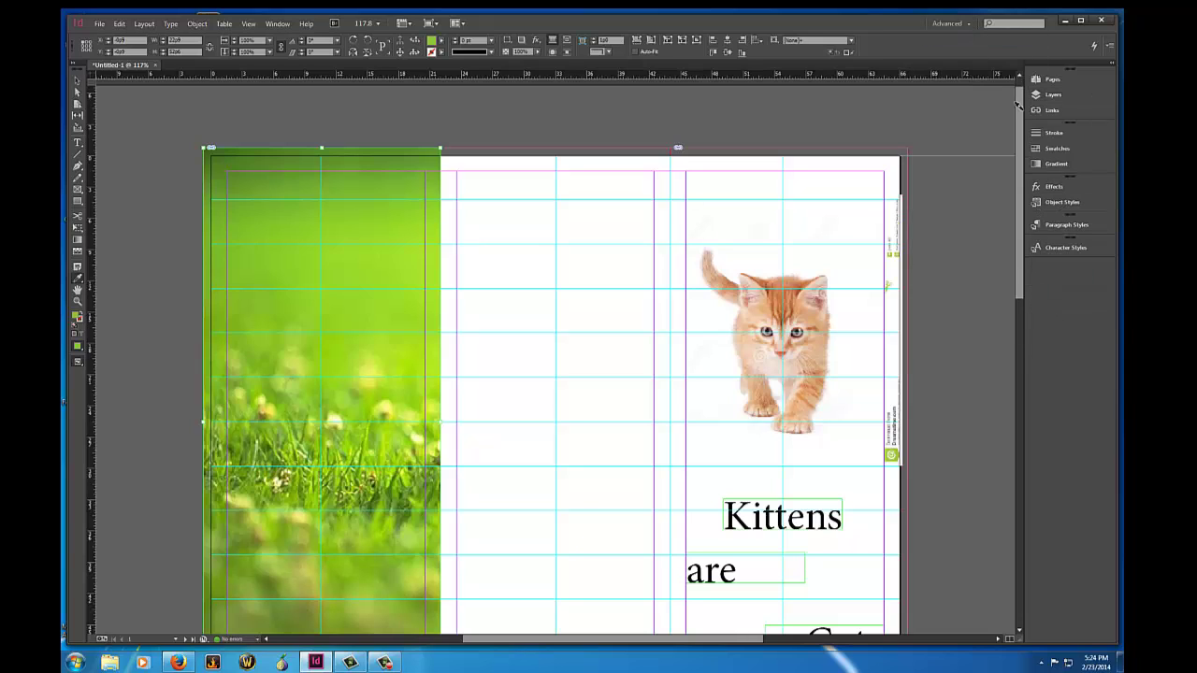
# Step: Create a CMYK process colour swatch from the sampled green and name it "kitten green"
pyautogui.click(1055, 149)
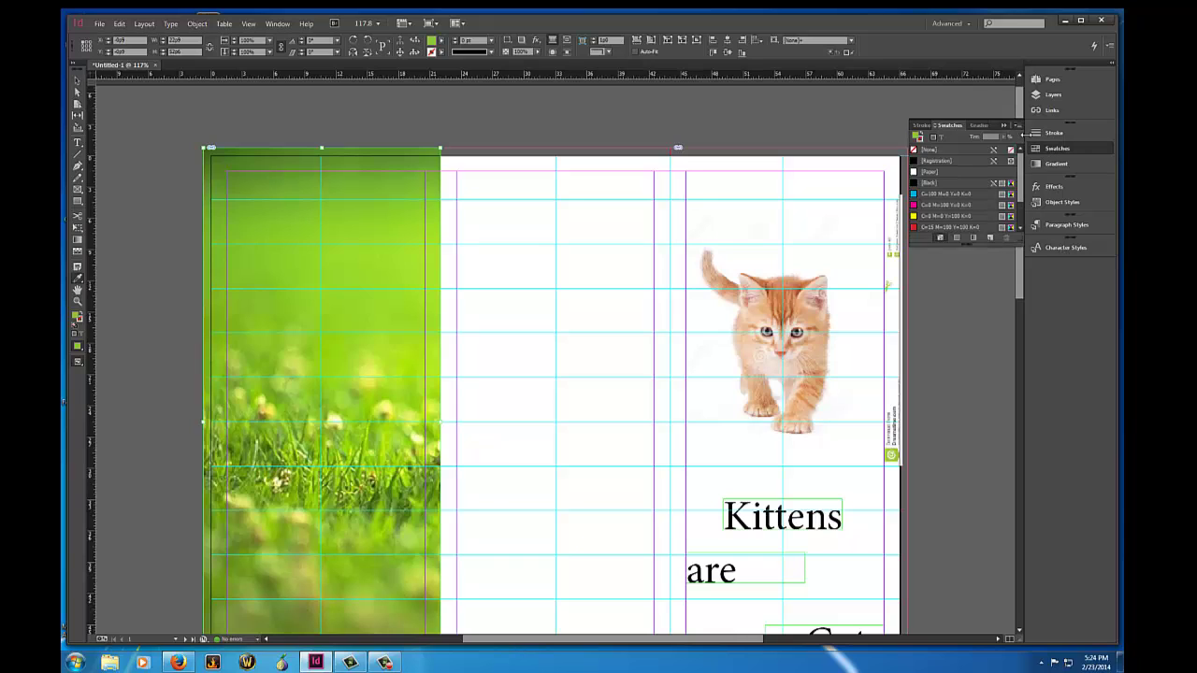
pyautogui.click(1016, 124)
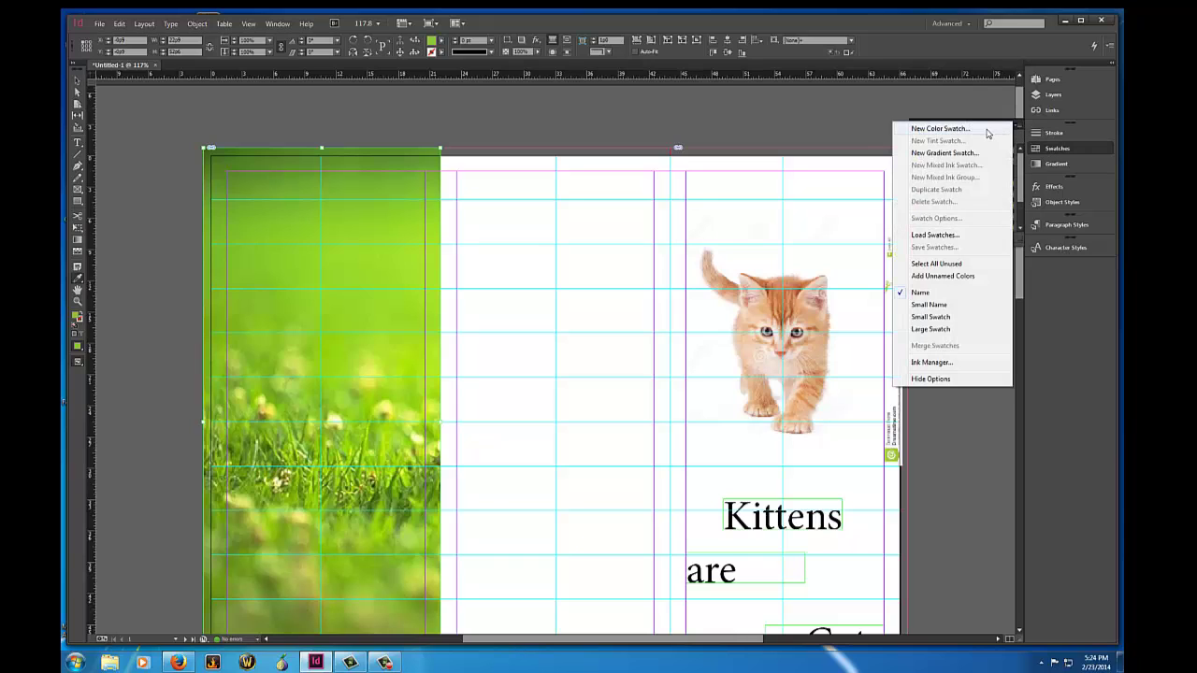
pyautogui.click(987, 131)
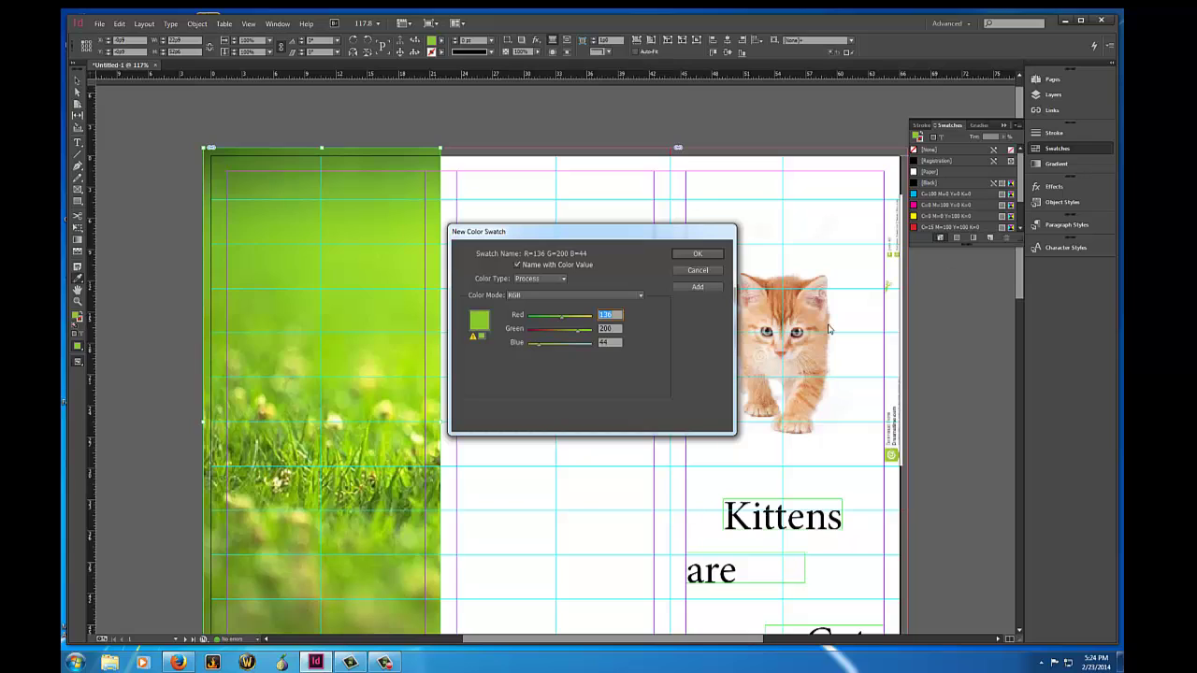
pyautogui.click(524, 294)
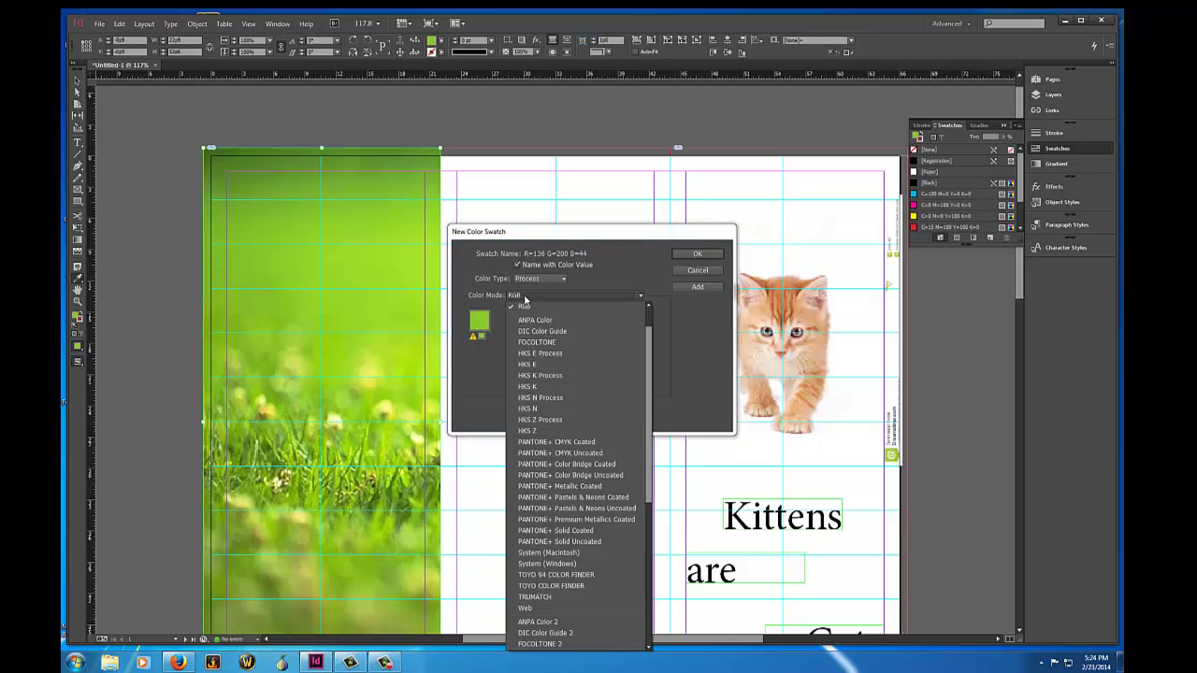
pyautogui.scroll(1, 565, 325)
pyautogui.click(566, 326)
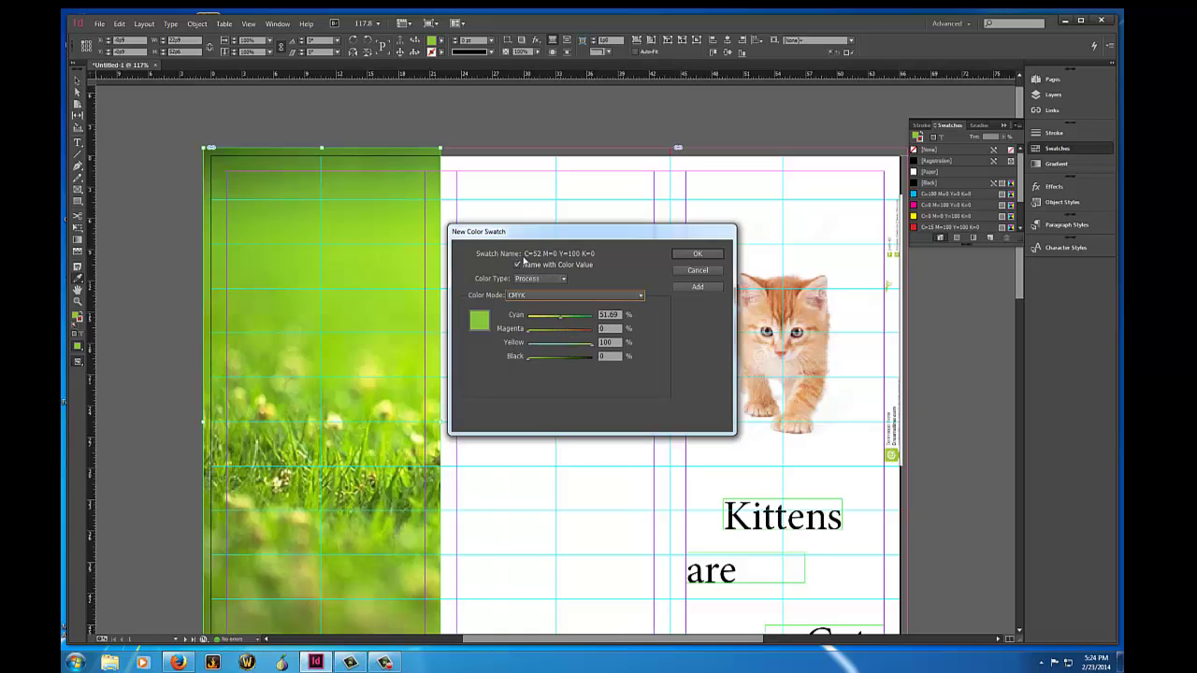
pyautogui.click(517, 266)
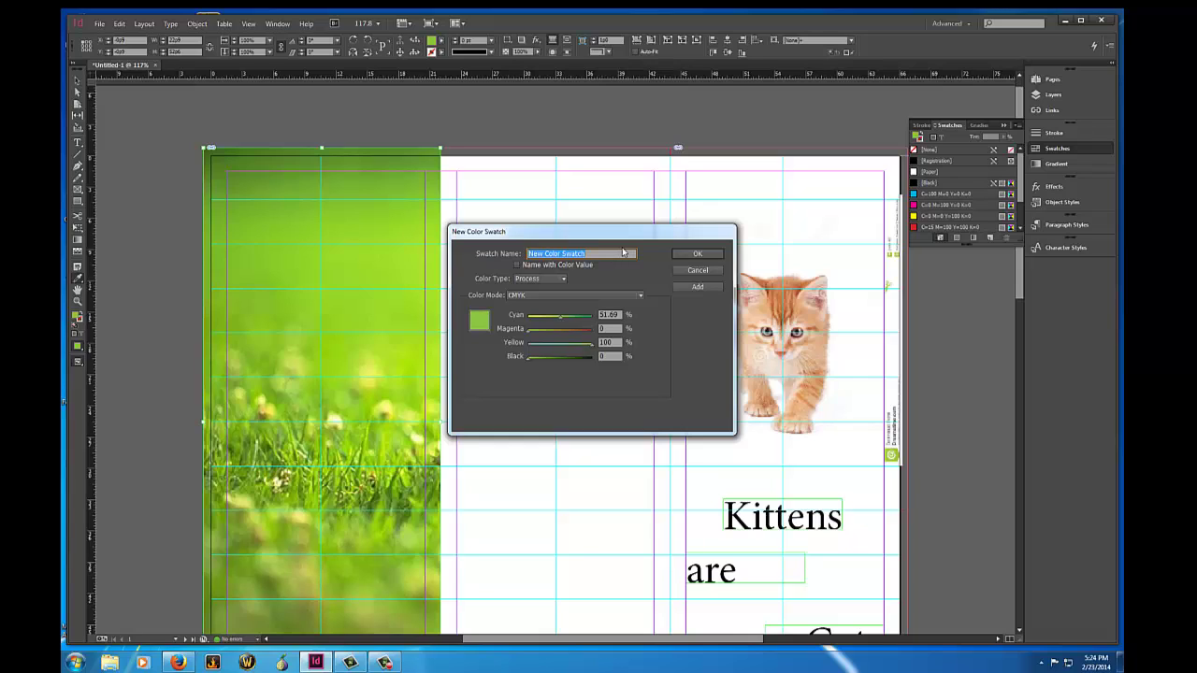
pyautogui.write('kitten green')
pyautogui.click(697, 253)
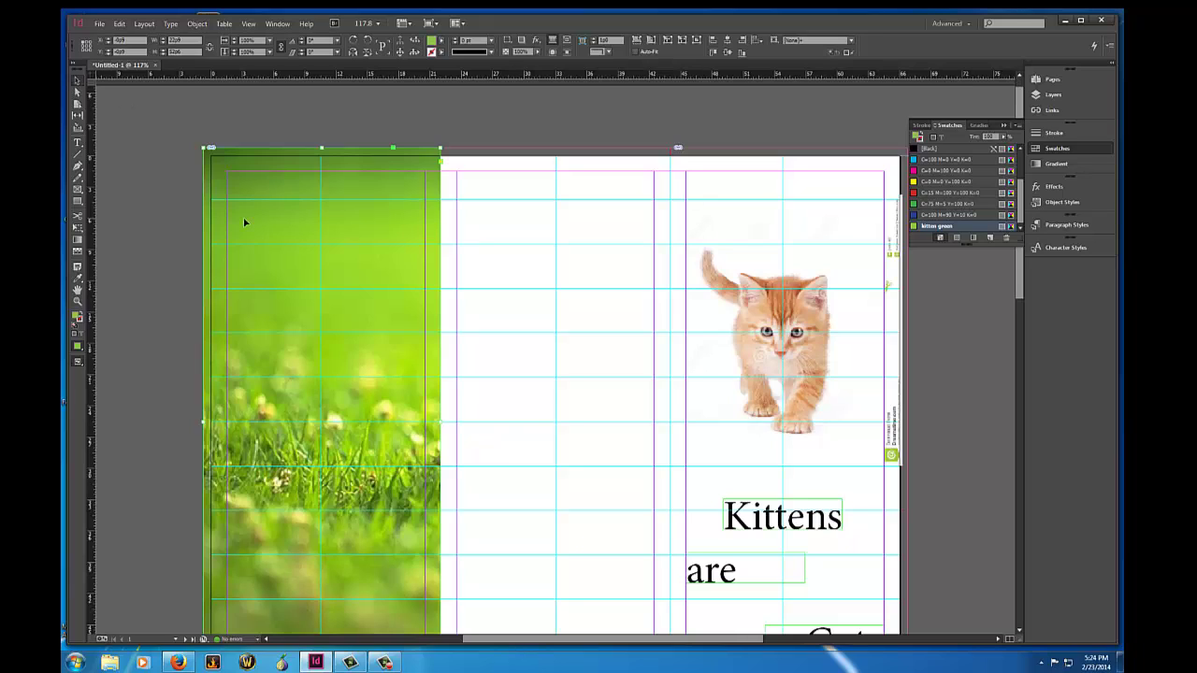
# Step: Delete the grass picture and its frame from the first column
pyautogui.press('Delete')
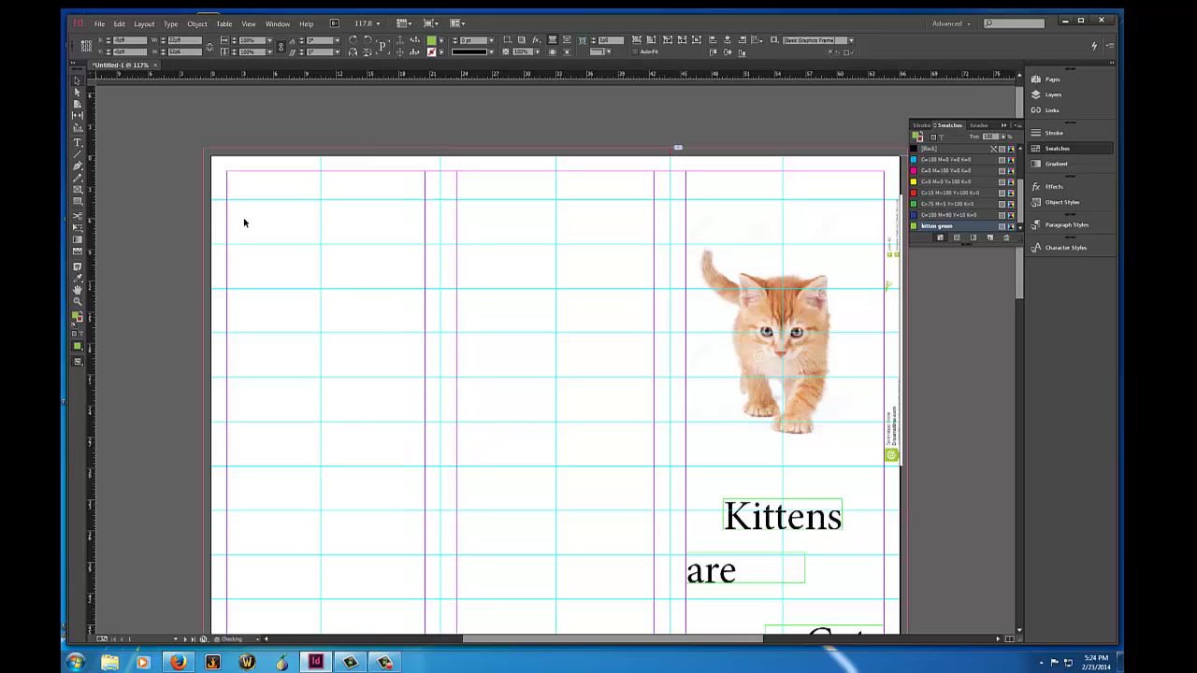
pyautogui.scroll(-1, 877, 374)
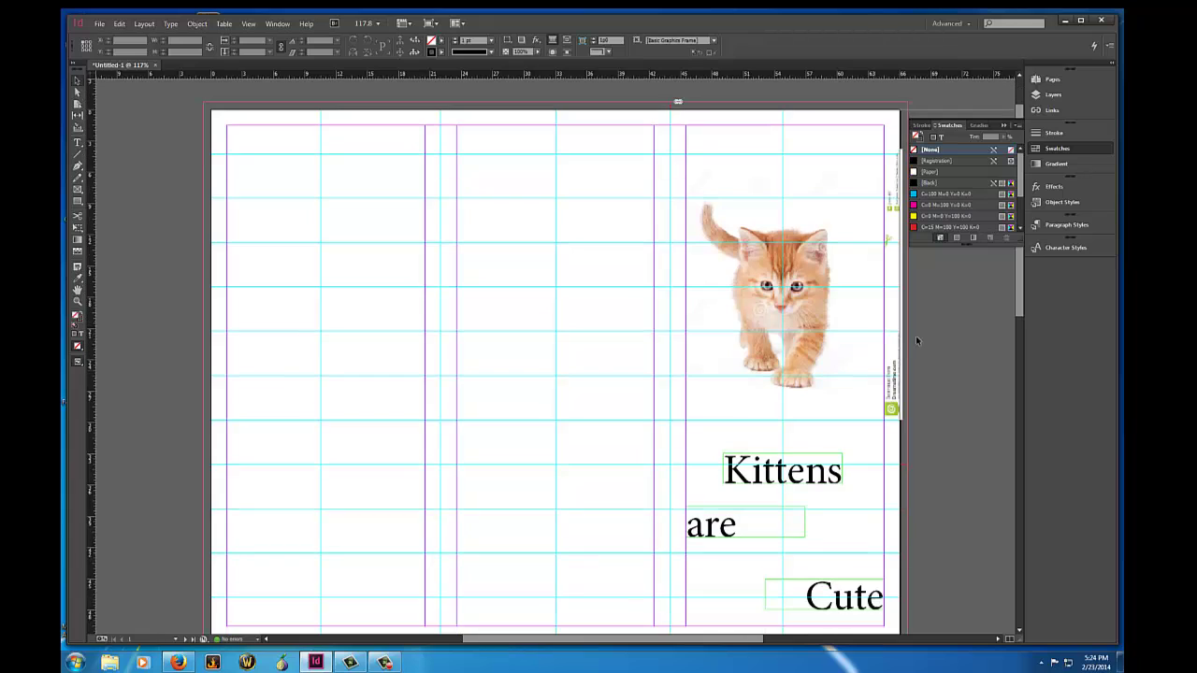
pyautogui.scroll(-3, 1006, 215)
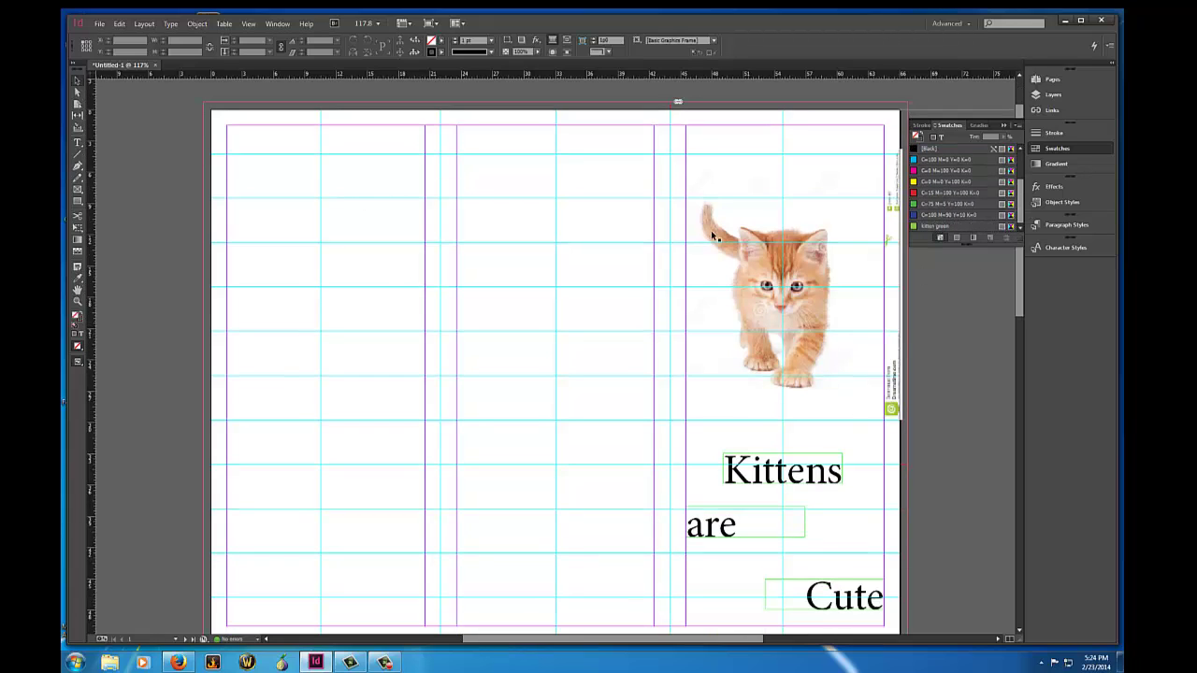
# Step: On the background layer, draw a rectangle frame covering the whole page out to the bleed edges
pyautogui.click(1049, 95)
pyautogui.click(958, 104)
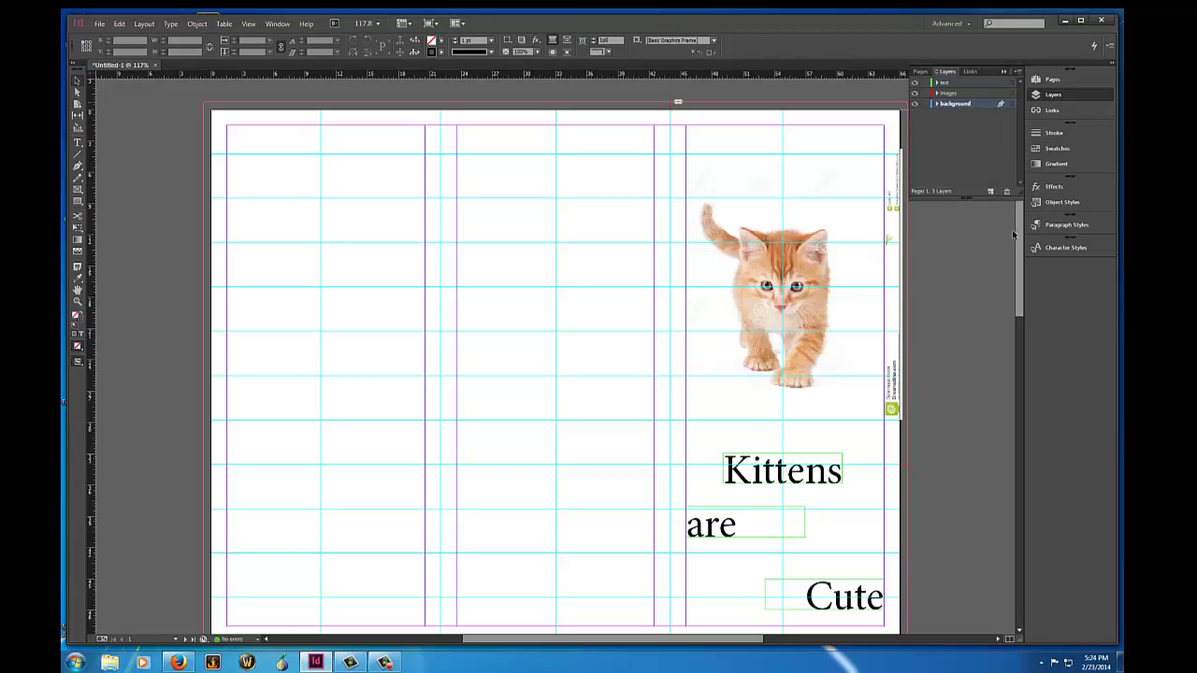
pyautogui.scroll(2, 905, 374)
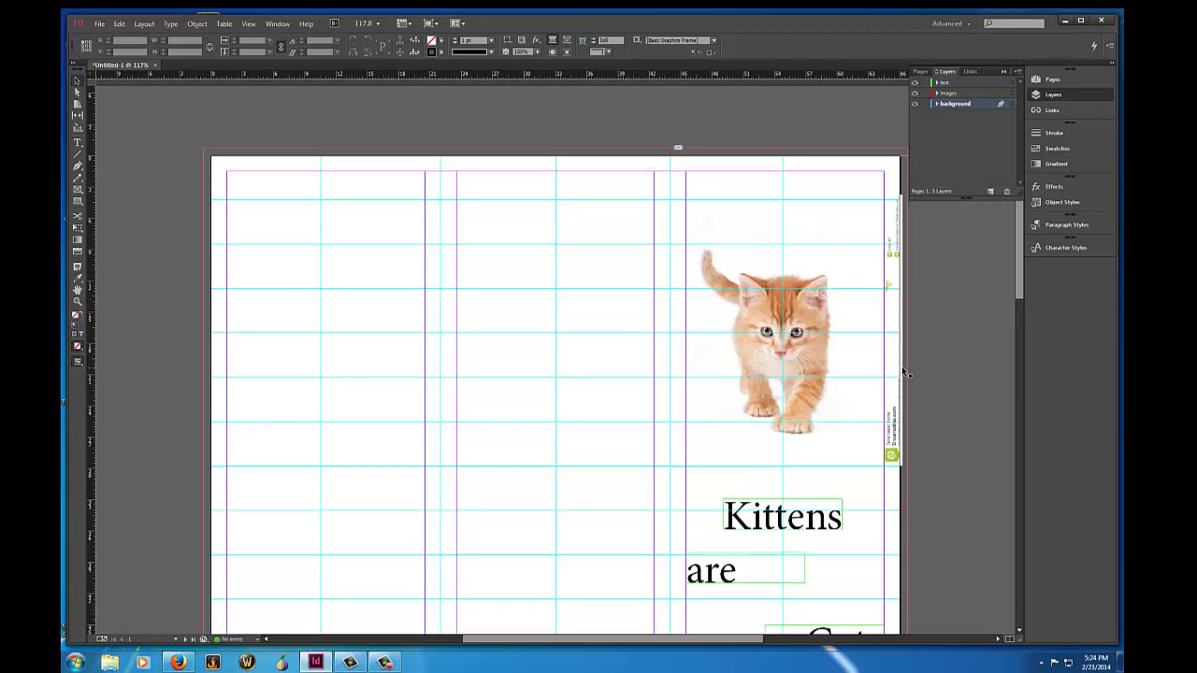
pyautogui.click(78, 189)
pyautogui.moveTo(205, 149); pyautogui.dragTo(907, 603)
pyautogui.scroll(2, 1023, 333)
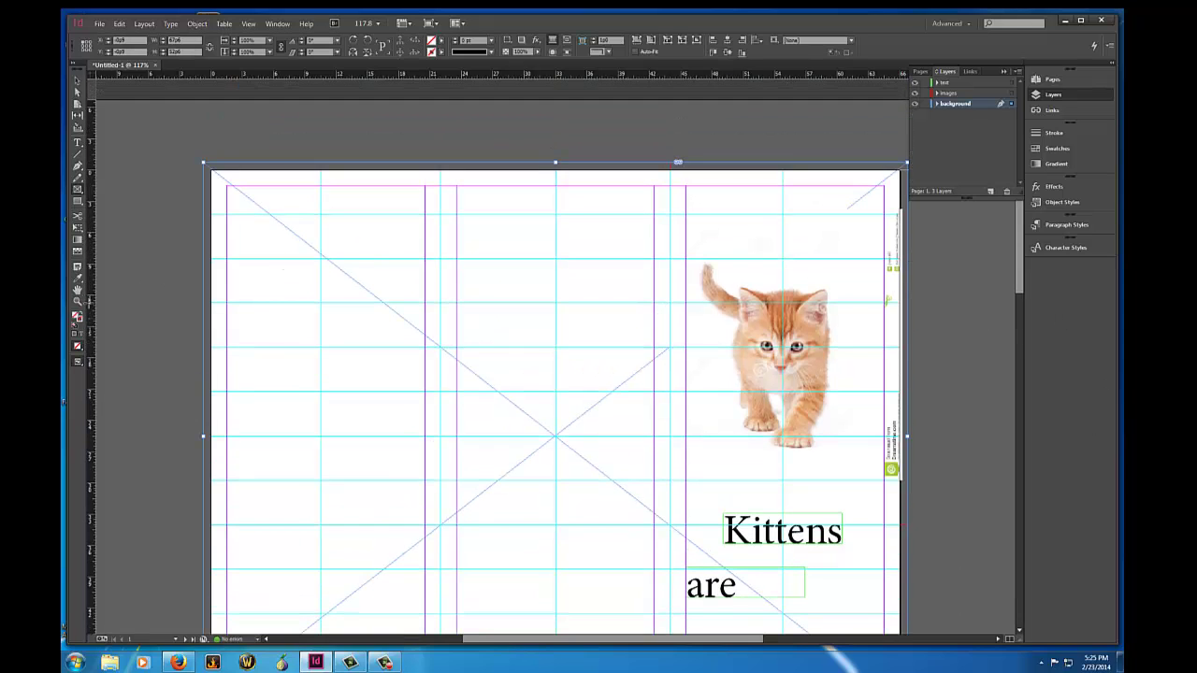
# Step: Fill the full-page background frame with the "kitten green" swatch
pyautogui.click(1057, 148)
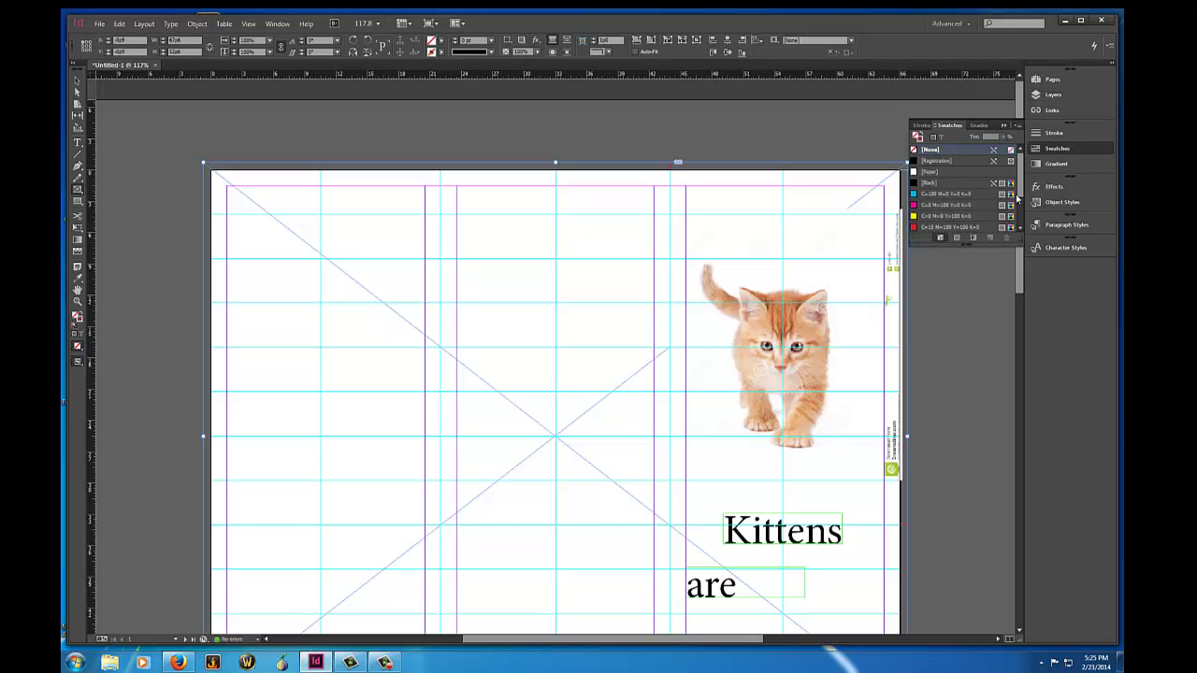
pyautogui.scroll(-3, 1015, 233)
pyautogui.click(927, 227)
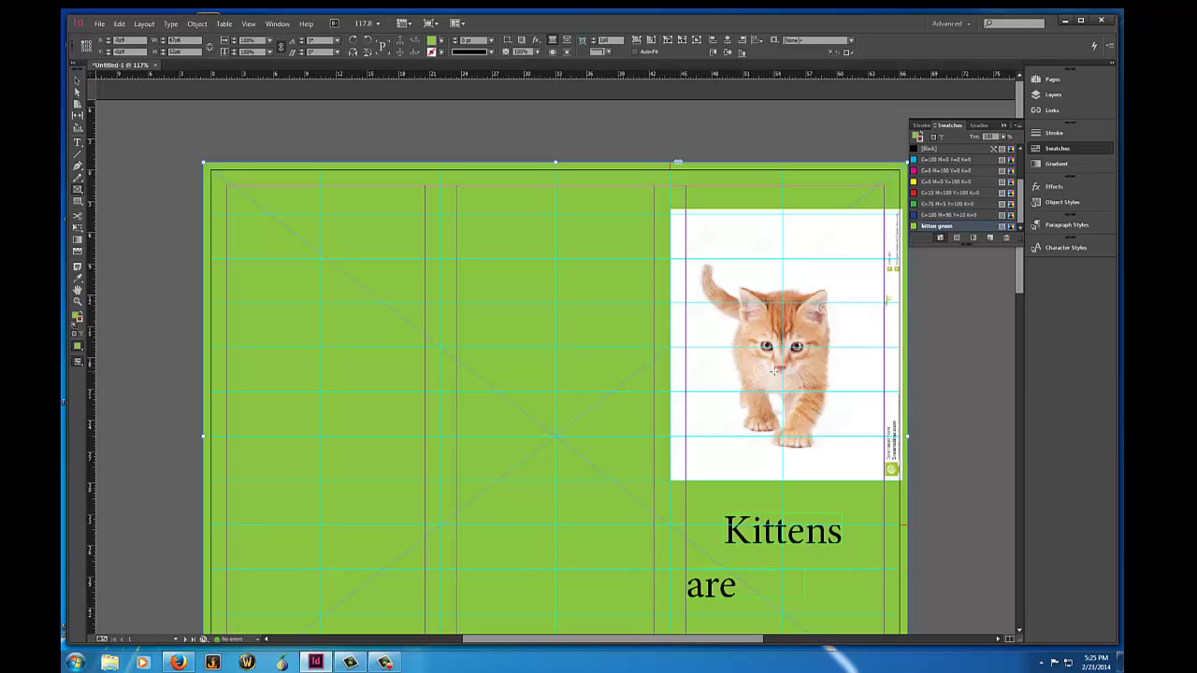
# Step: Hide and show the background layer to check what it holds
pyautogui.scroll(-3, 781, 406)
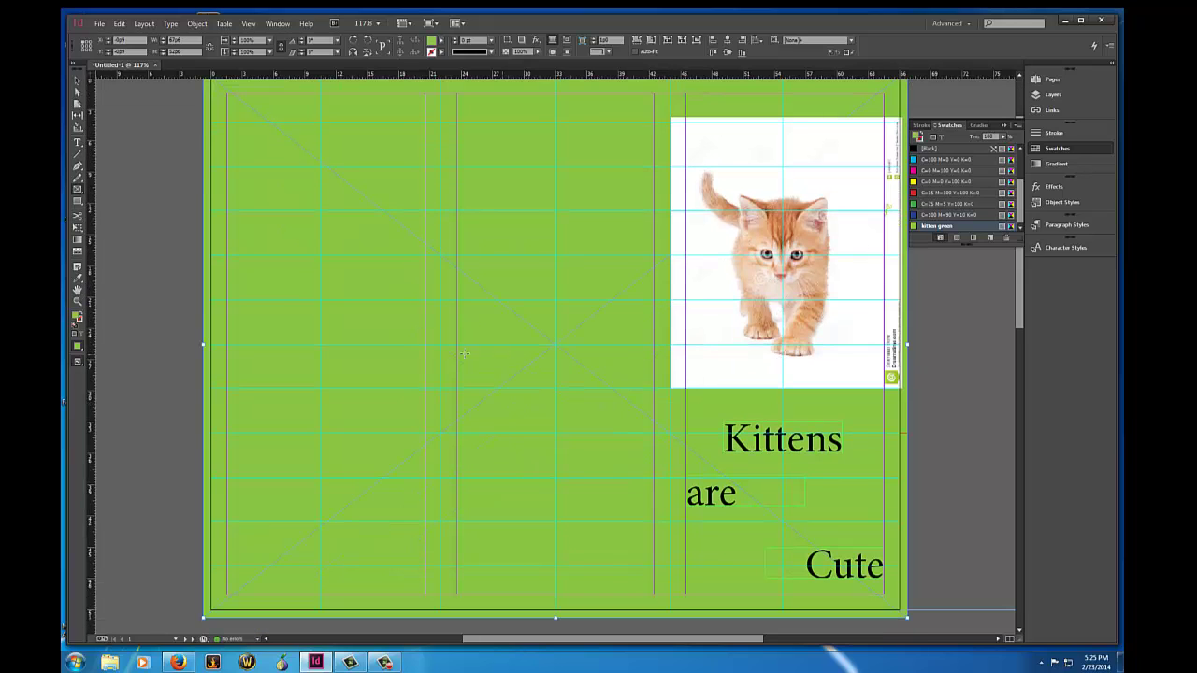
pyautogui.scroll(2, 524, 346)
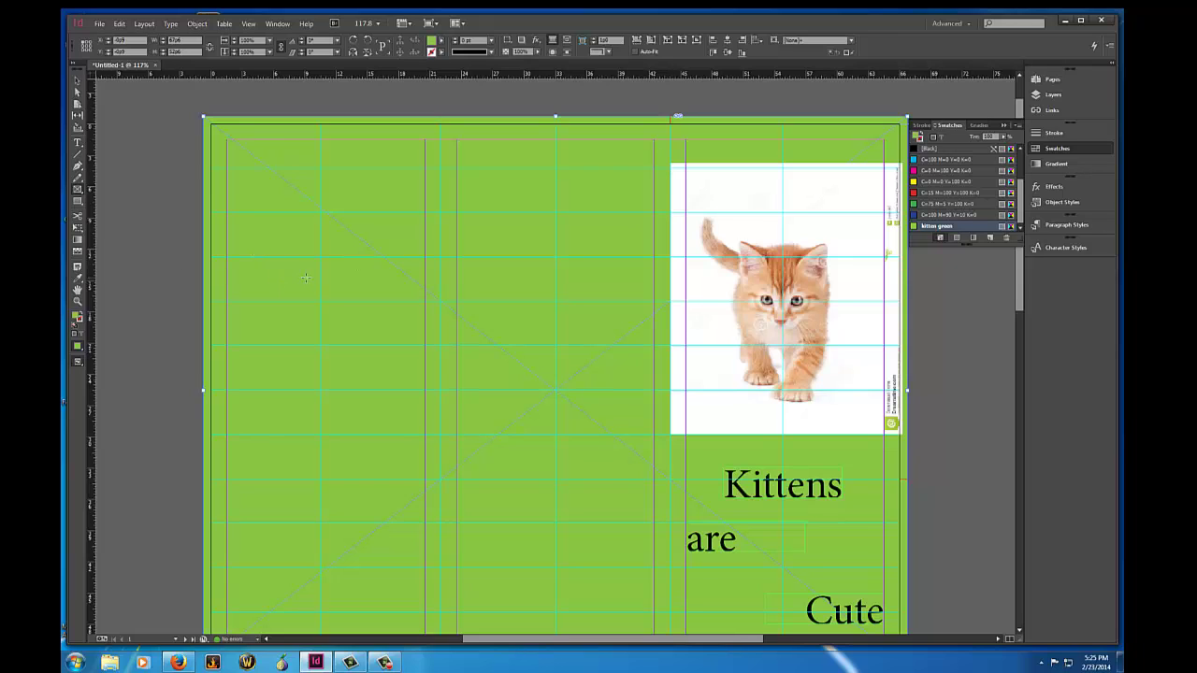
pyautogui.scroll(1, 306, 278)
pyautogui.scroll(-2, 596, 371)
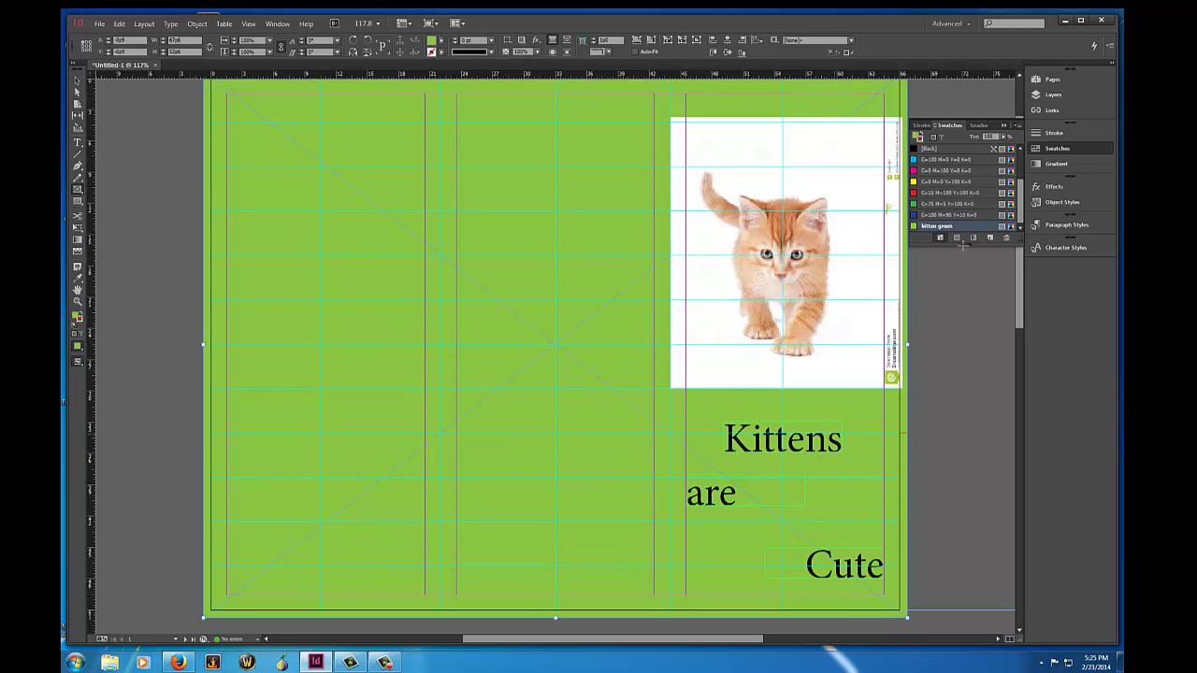
pyautogui.click(1053, 94)
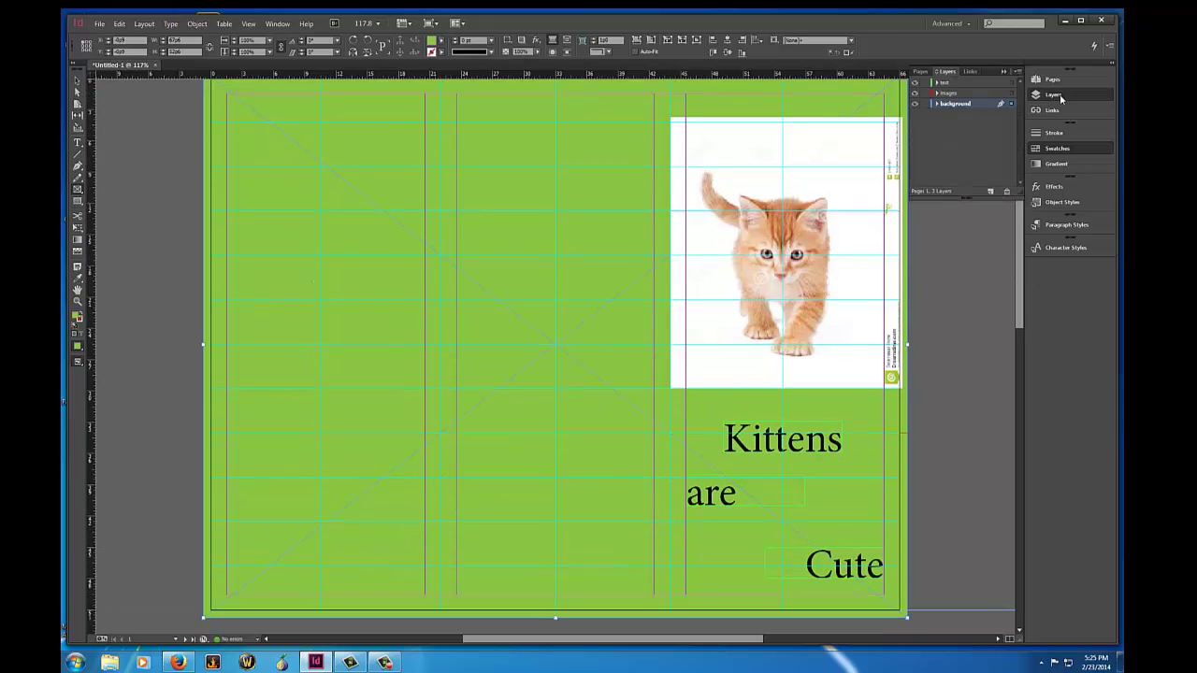
pyautogui.click(916, 105)
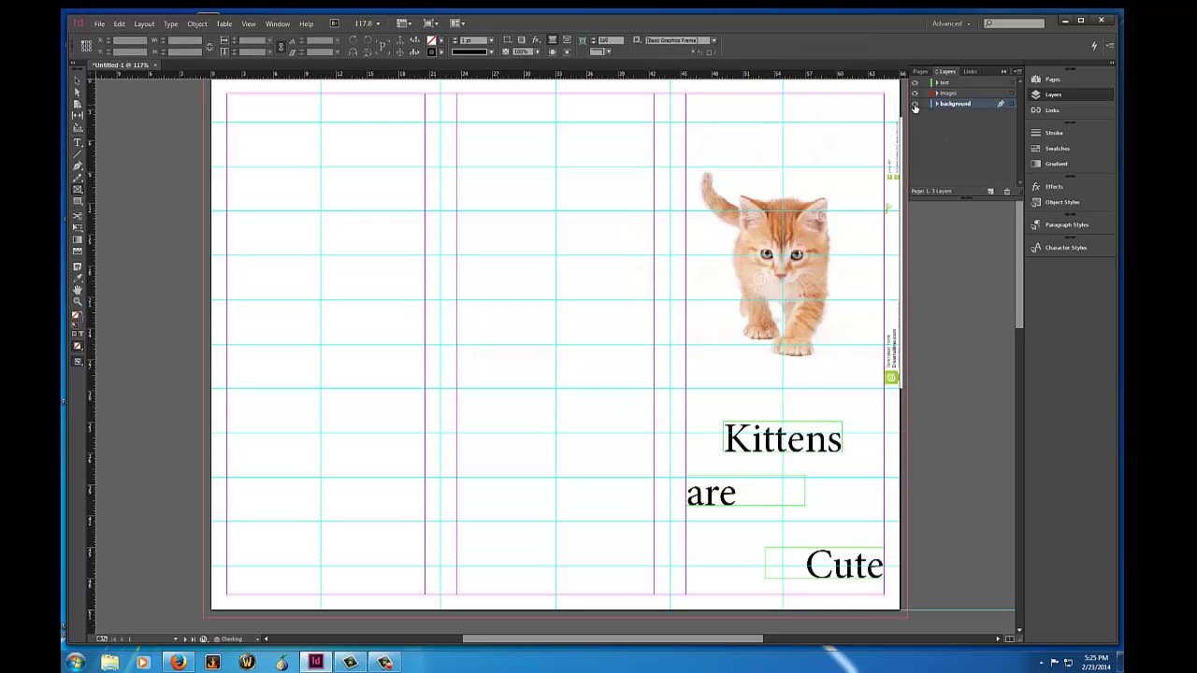
pyautogui.click(915, 106)
pyautogui.click(916, 105)
pyautogui.click(916, 105)
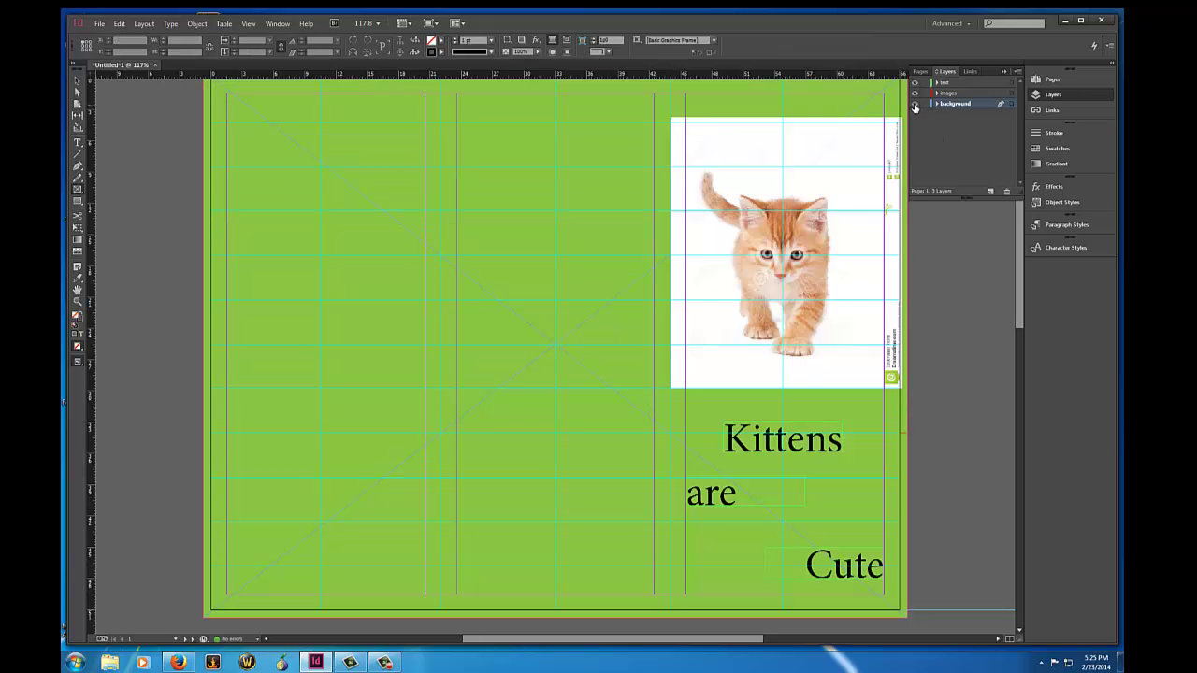
# Step: Hide the images and text layers to check their contents, and show both layers again
pyautogui.click(915, 94)
pyautogui.click(915, 94)
pyautogui.click(916, 94)
pyautogui.click(916, 84)
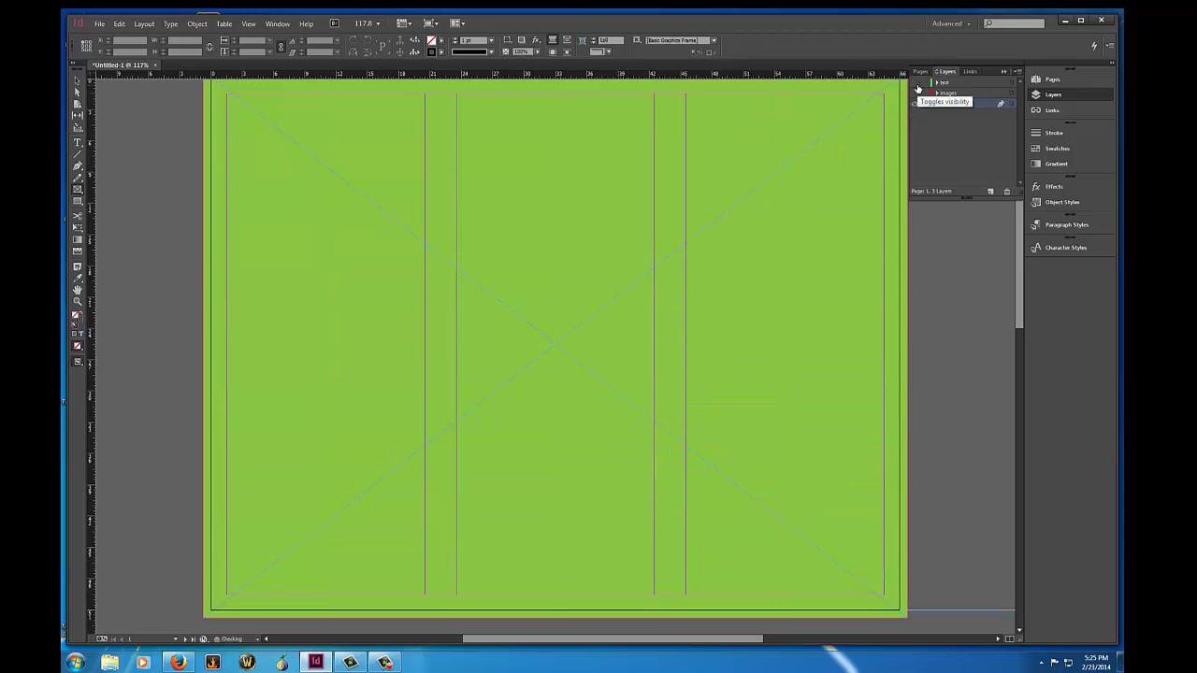
pyautogui.click(916, 83)
pyautogui.click(915, 94)
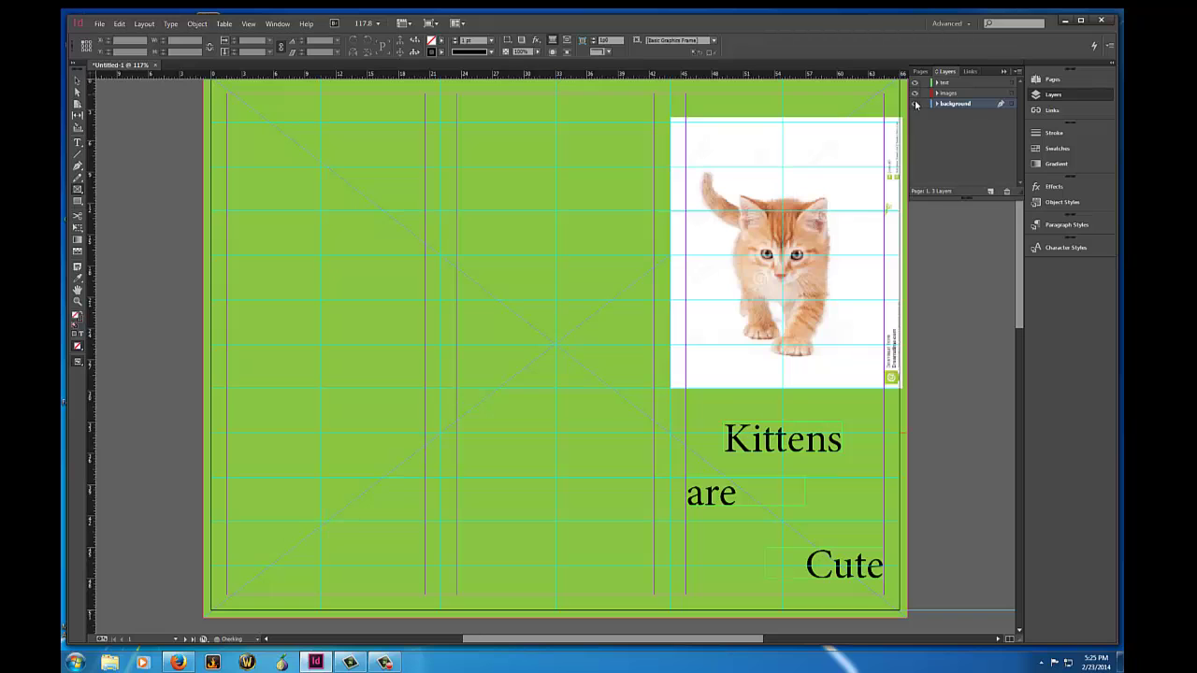
# Step: On the second page, draw a rectangle frame about 45 by 35 picas from the upper-left bleed corner across the first two columns
pyautogui.scroll(-10, 978, 351)
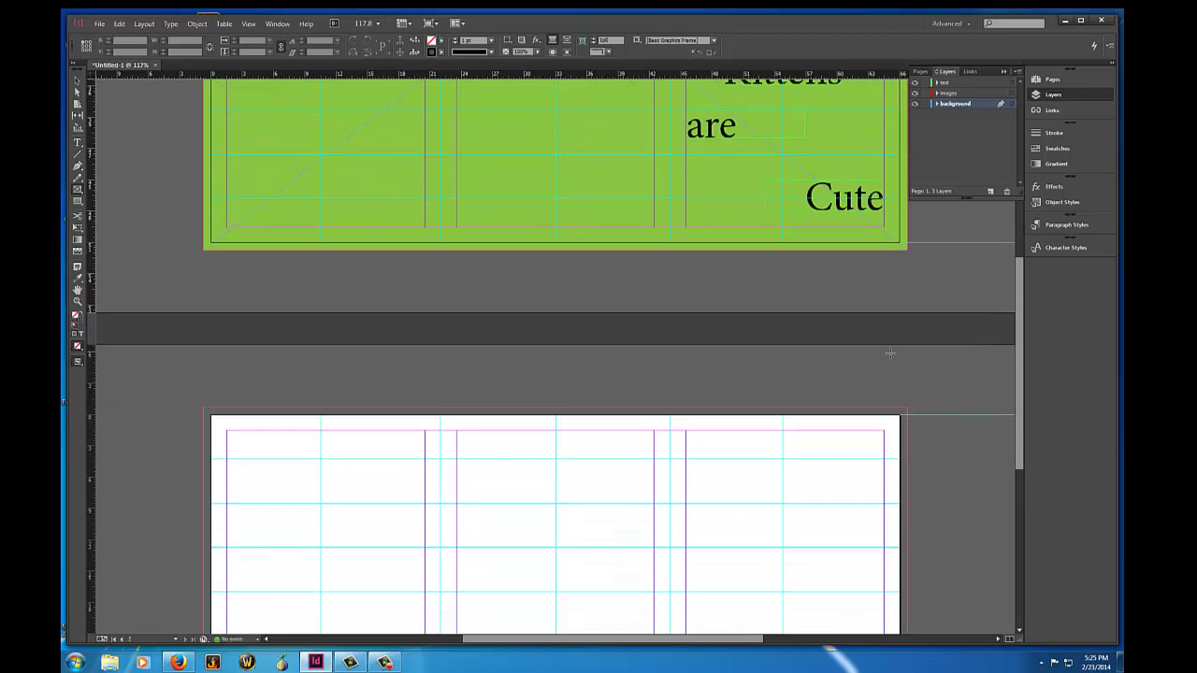
pyautogui.scroll(-5, 875, 356)
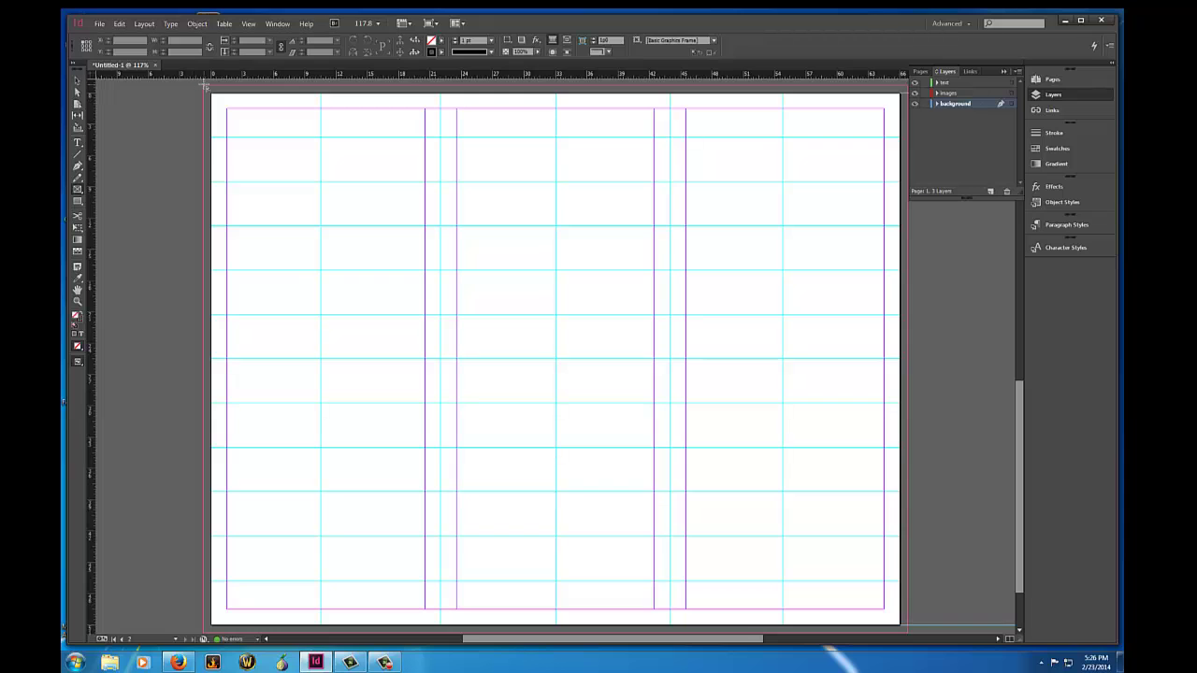
pyautogui.moveTo(204, 86); pyautogui.dragTo(670, 453)
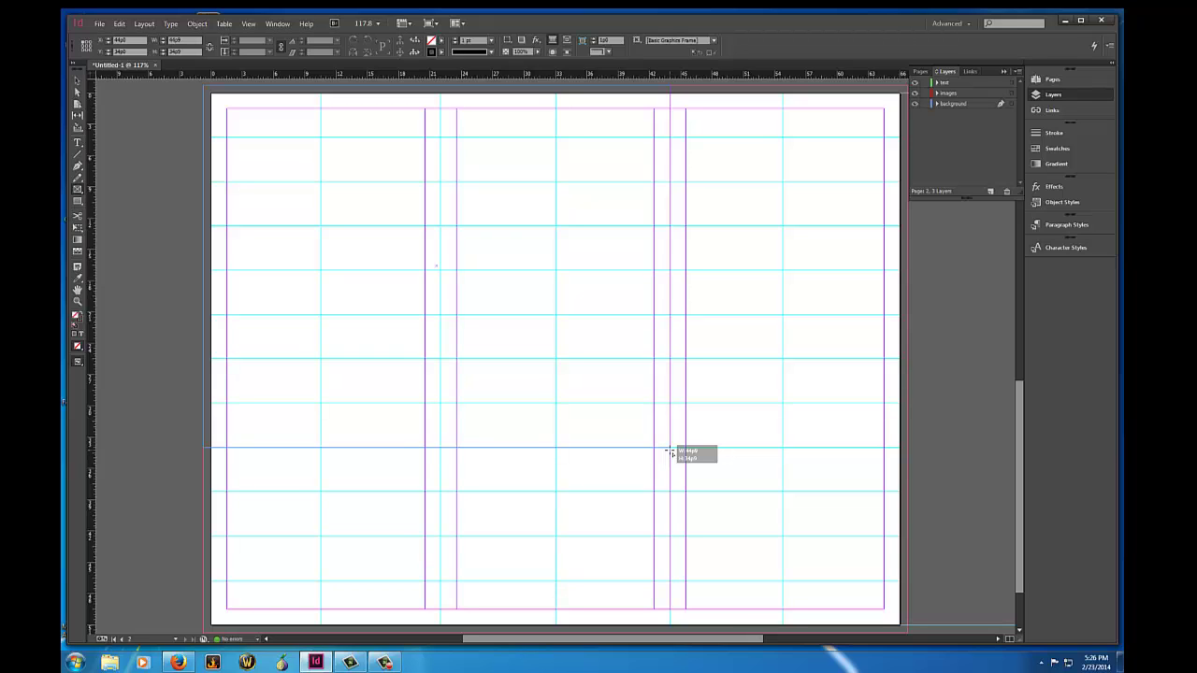
pyautogui.moveTo(670, 454); pyautogui.dragTo(670, 448)
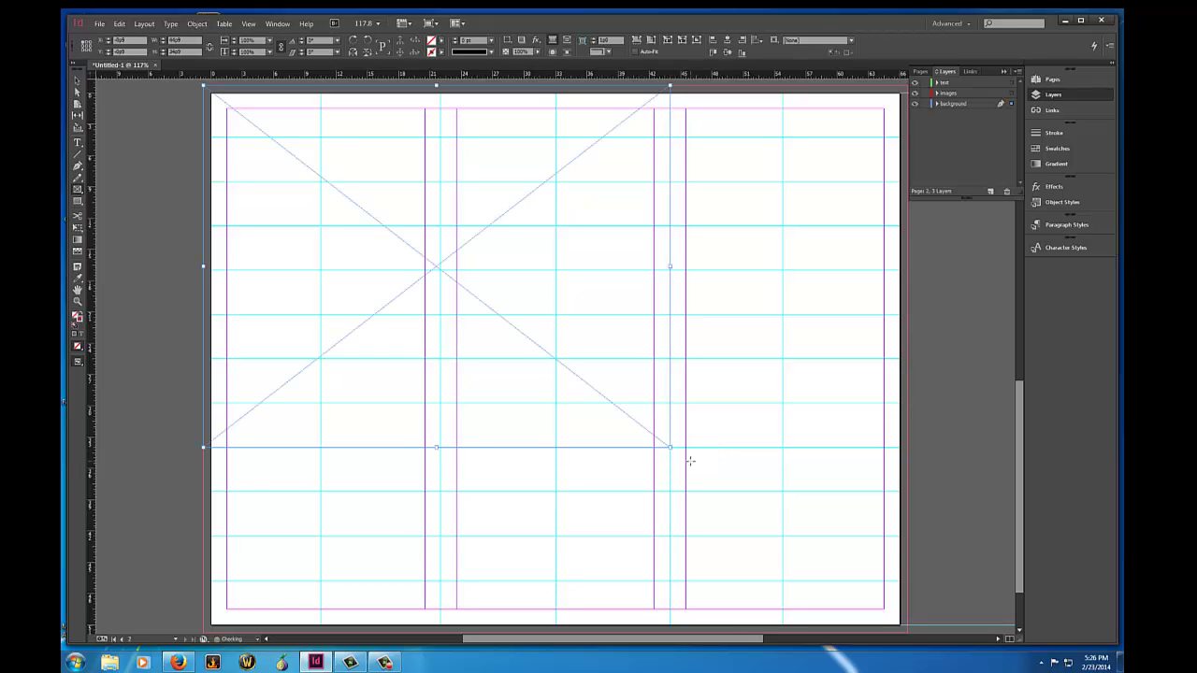
# Step: Place the "jumping-kitten-wallpaper" picture from the kittens folder on the second page
pyautogui.click(99, 24)
pyautogui.click(122, 192)
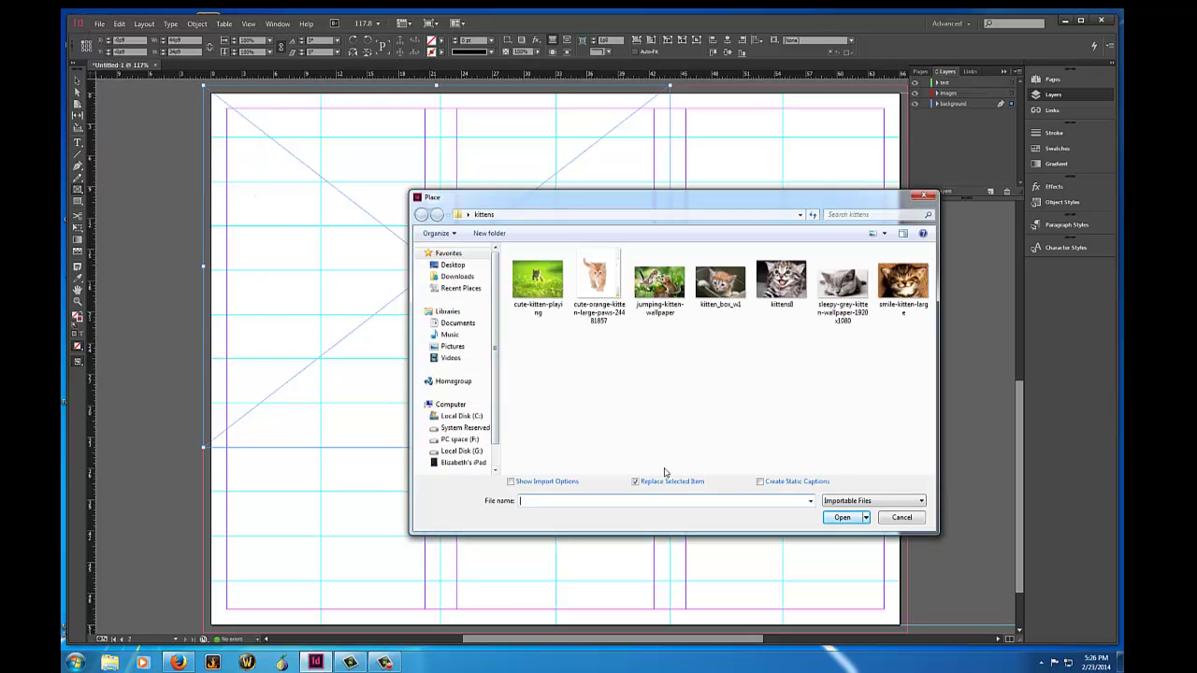
pyautogui.click(655, 292)
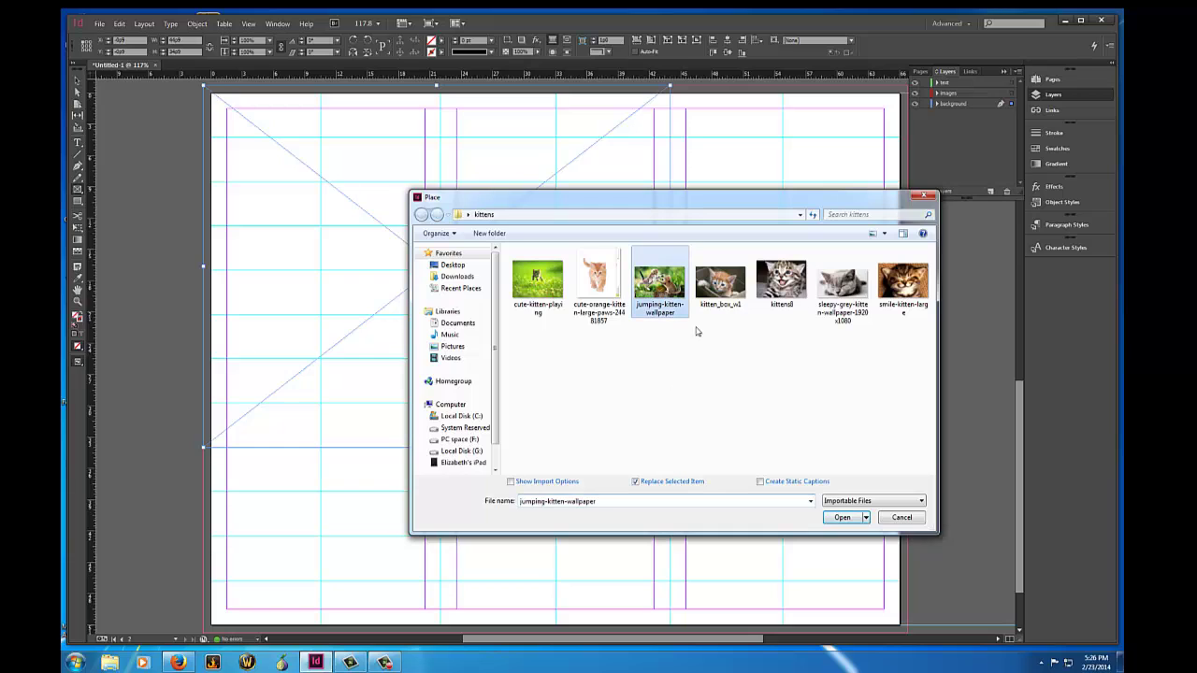
pyautogui.click(844, 518)
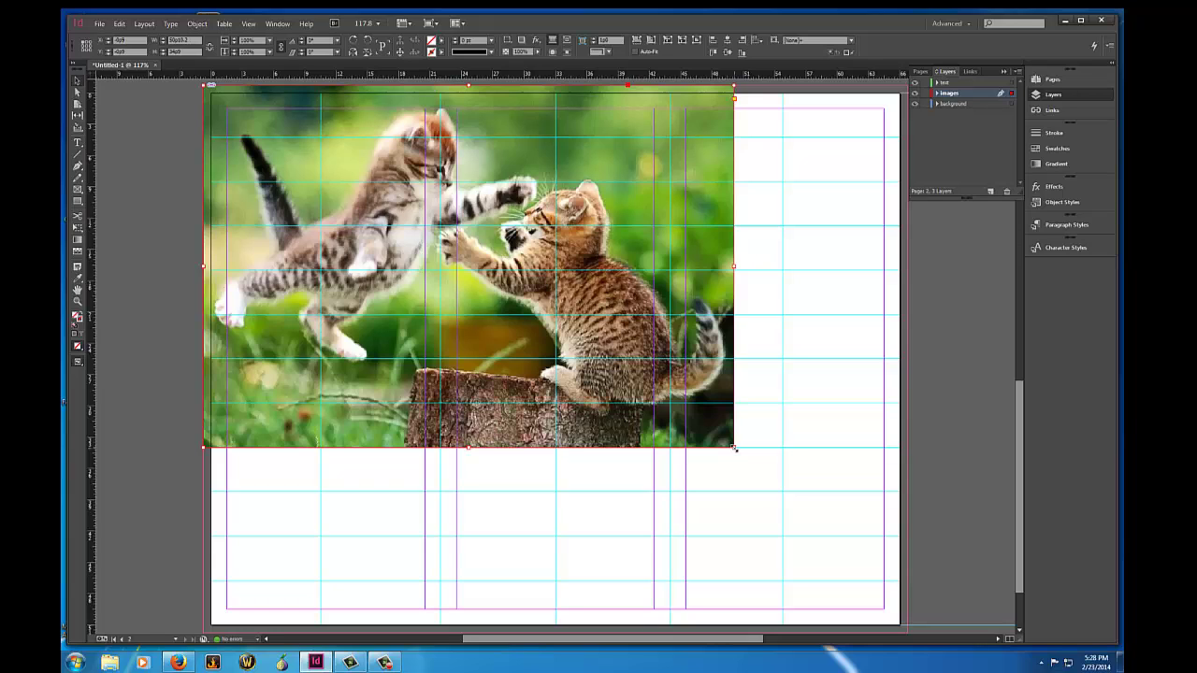
# Step: Shrink the kitten picture's frame to span the first two columns and fit the content proportionally inside it
pyautogui.moveTo(734, 448); pyautogui.dragTo(642, 408)
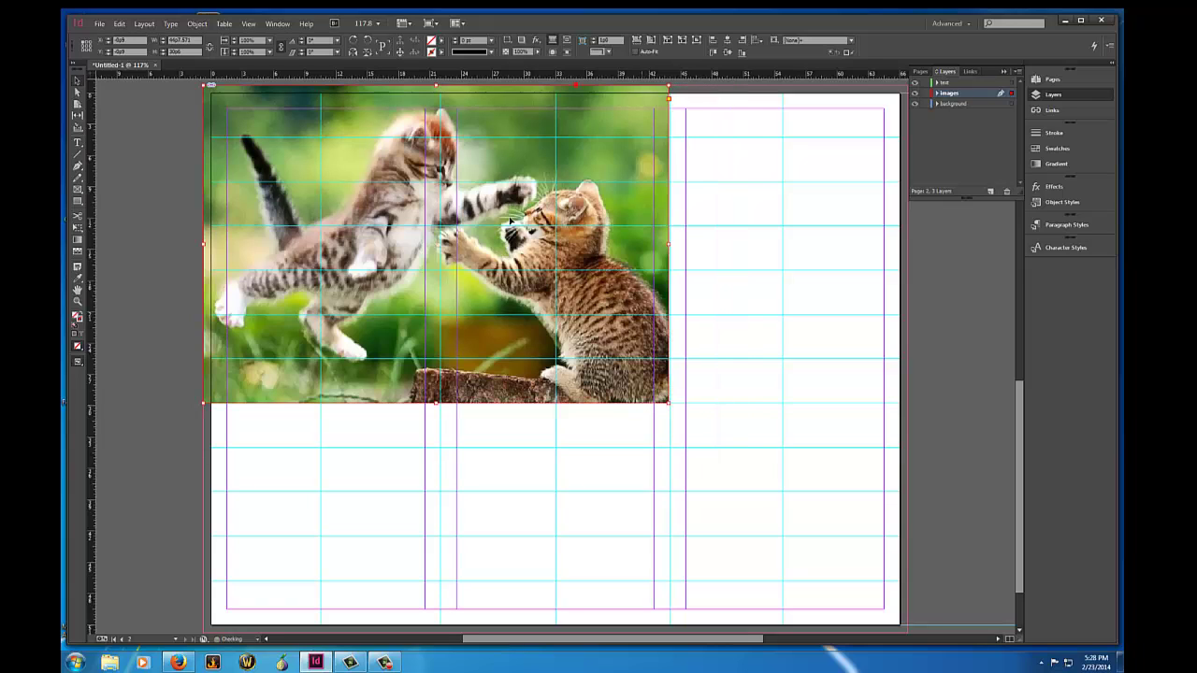
pyautogui.click(196, 24)
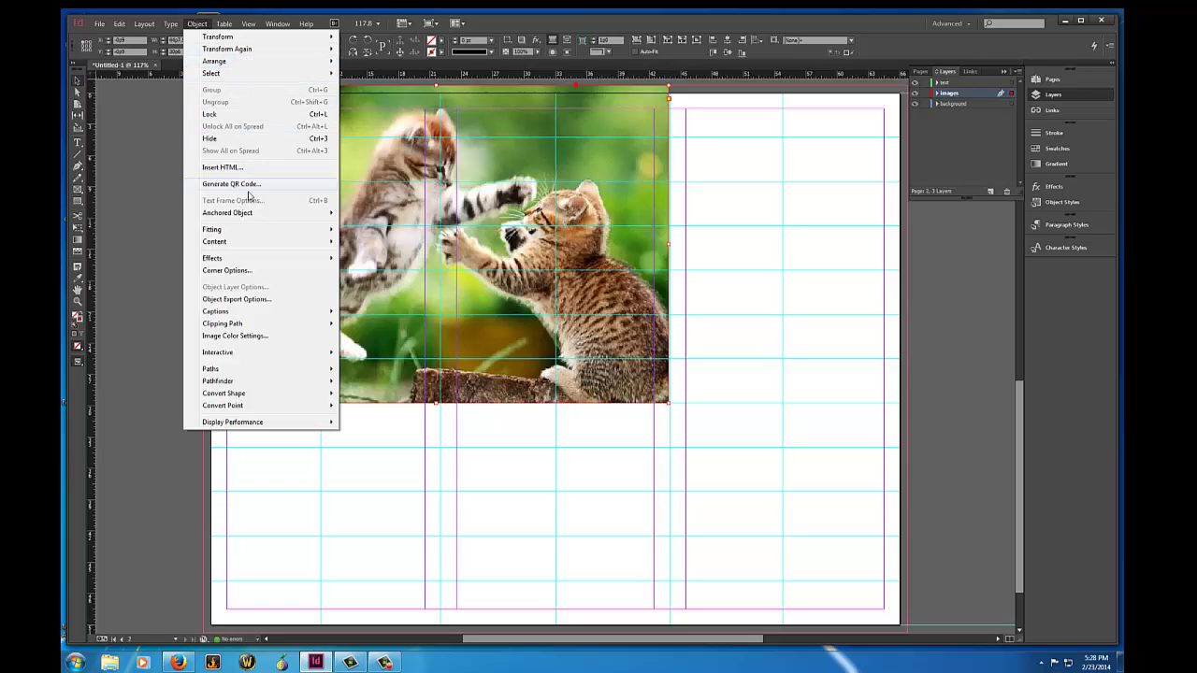
pyautogui.moveTo(255, 232)
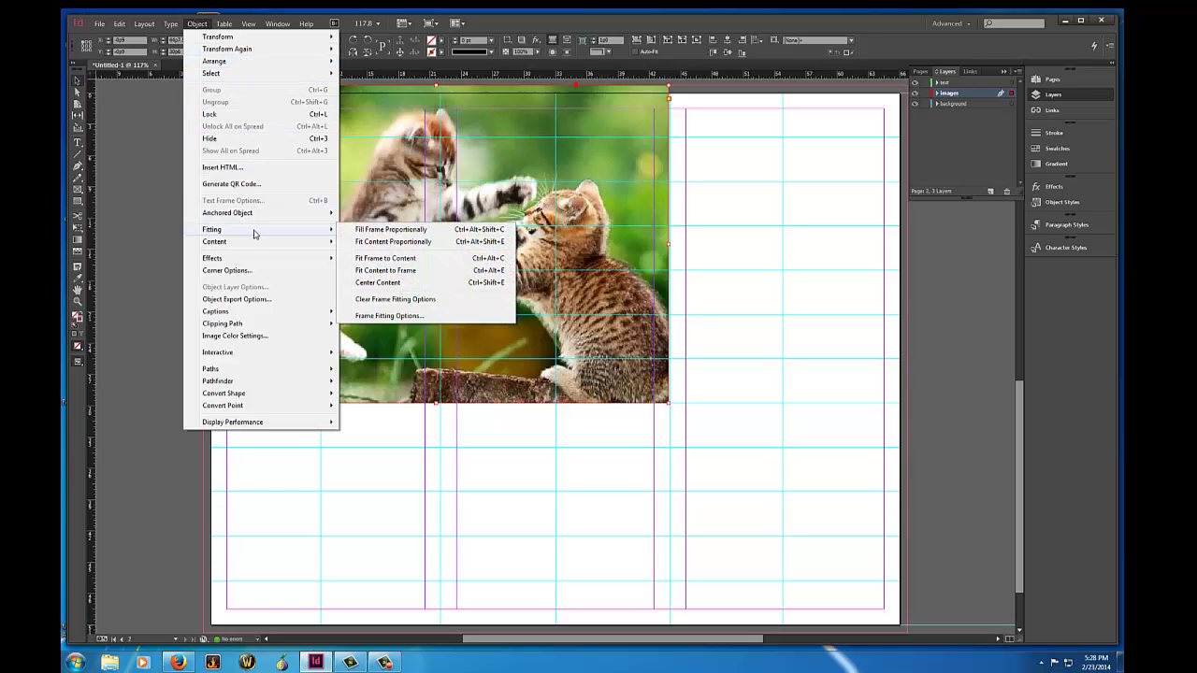
pyautogui.click(399, 243)
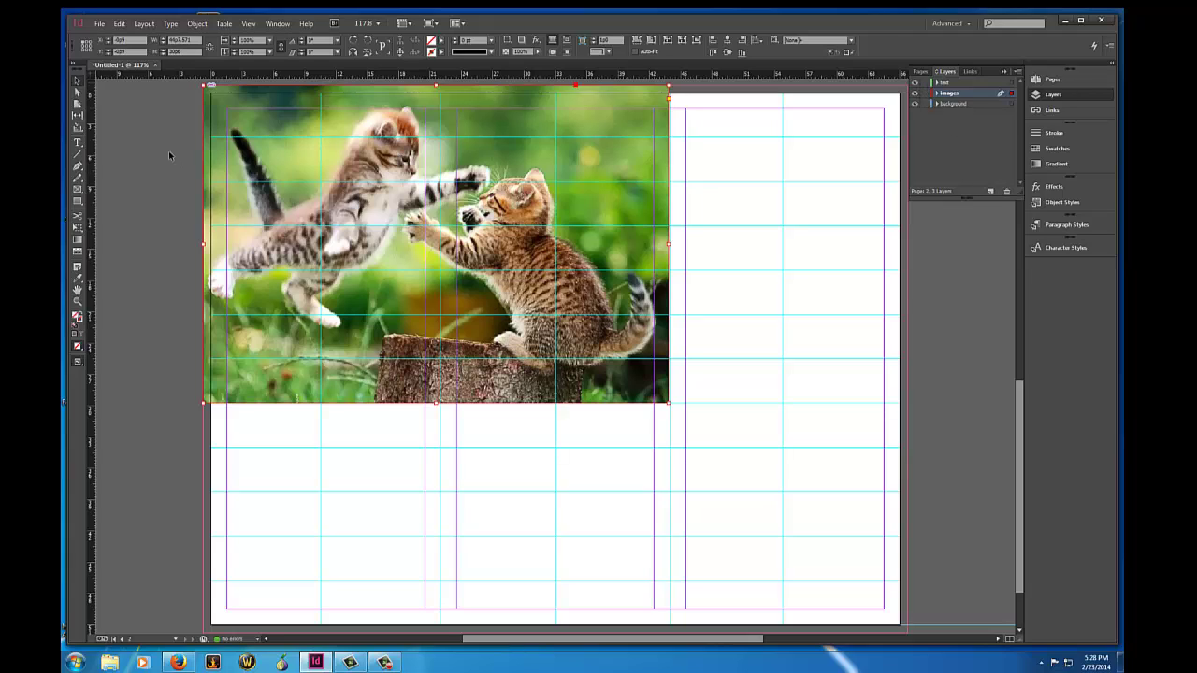
# Step: Draw a text frame below the picture in the first column and align its left edge with the page margin
pyautogui.click(77, 142)
pyautogui.moveTo(225, 405)
pyautogui.mouseDown()
pyautogui.moveTo(260, 465)
pyautogui.moveTo(408, 610)
pyautogui.moveTo(443, 610)
pyautogui.moveTo(427, 610)
pyautogui.mouseUp()
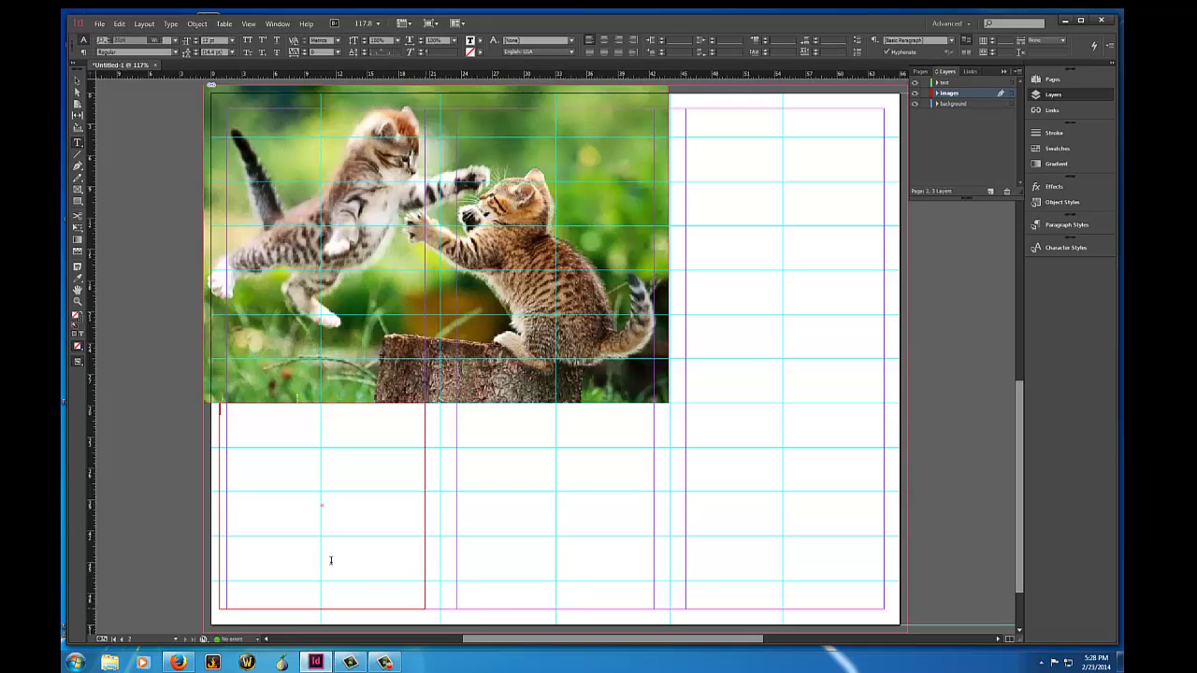
pyautogui.press('Escape')
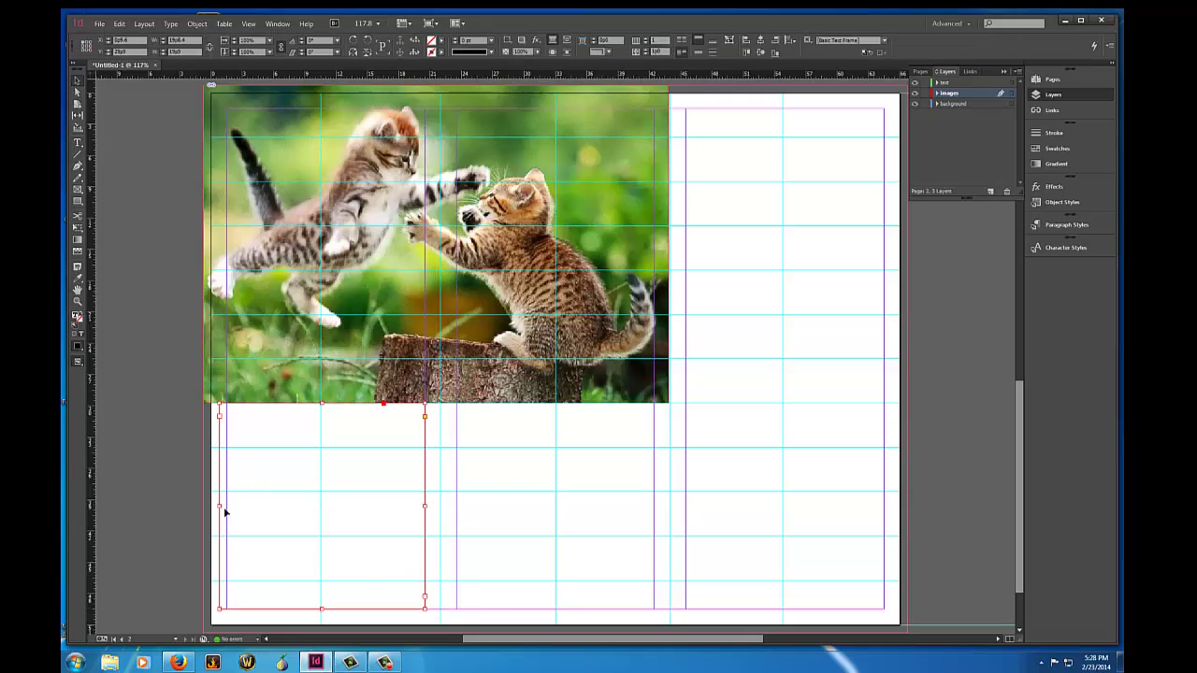
pyautogui.moveTo(218, 507); pyautogui.dragTo(226, 507)
# Step: Bring the selected Kitty Ipsum paragraphs from the Firefox page into the first column's text frame
pyautogui.click(178, 662)
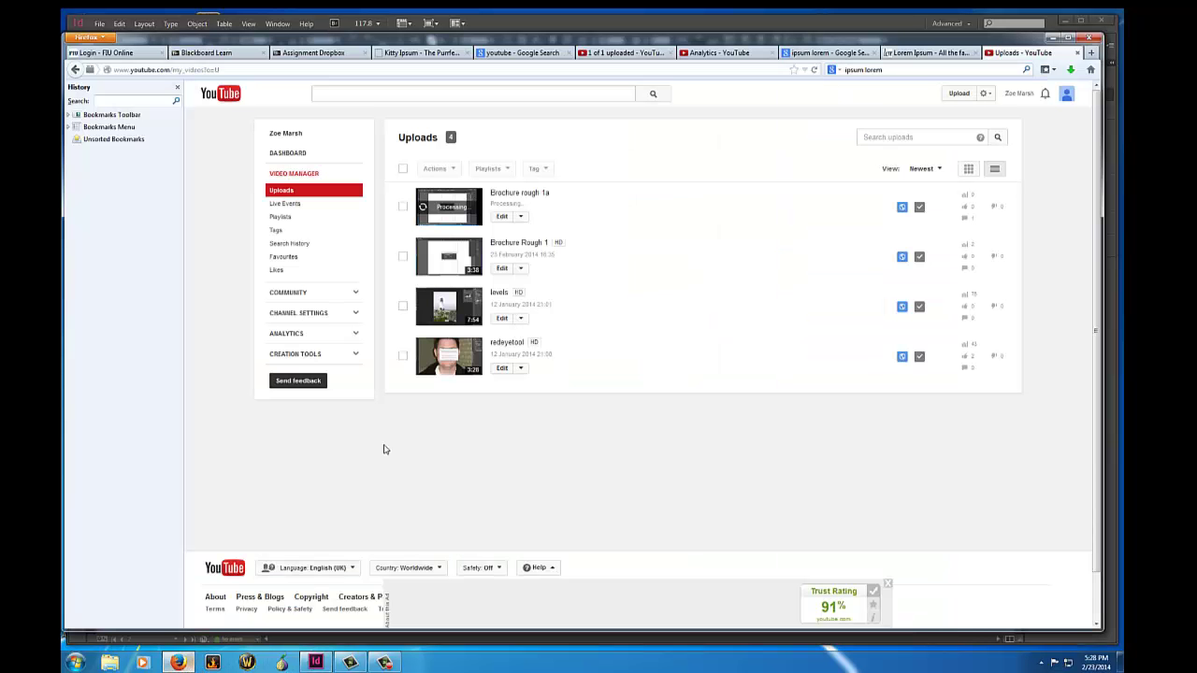
pyautogui.click(410, 54)
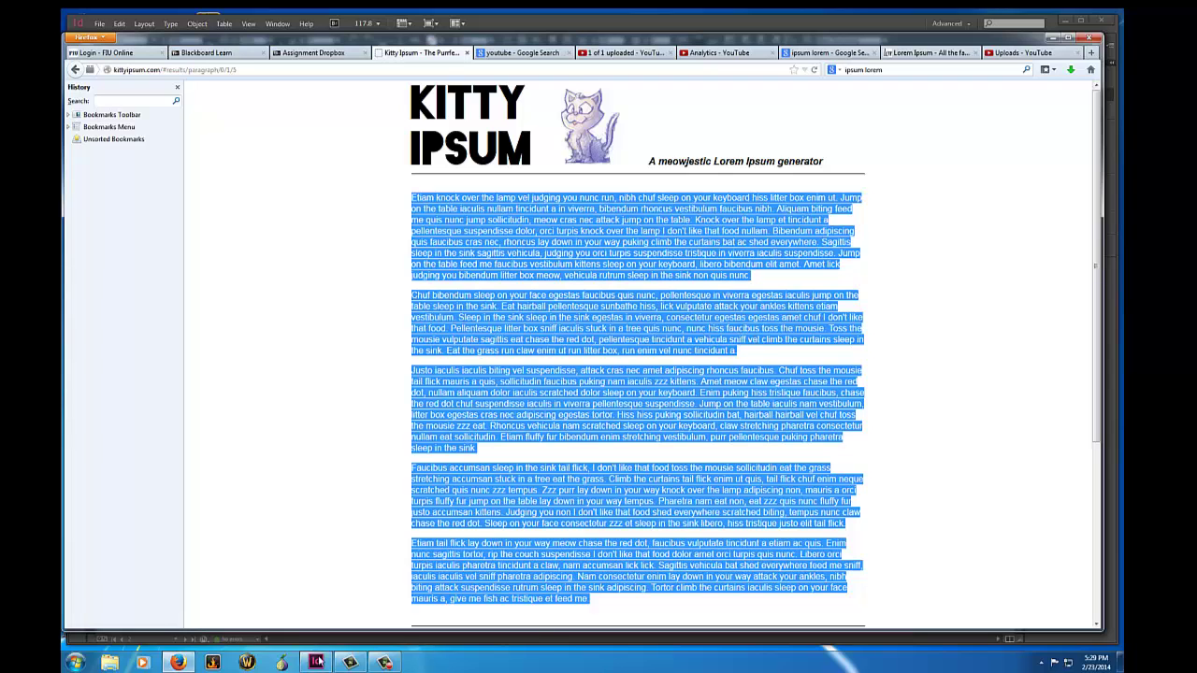
pyautogui.click(316, 662)
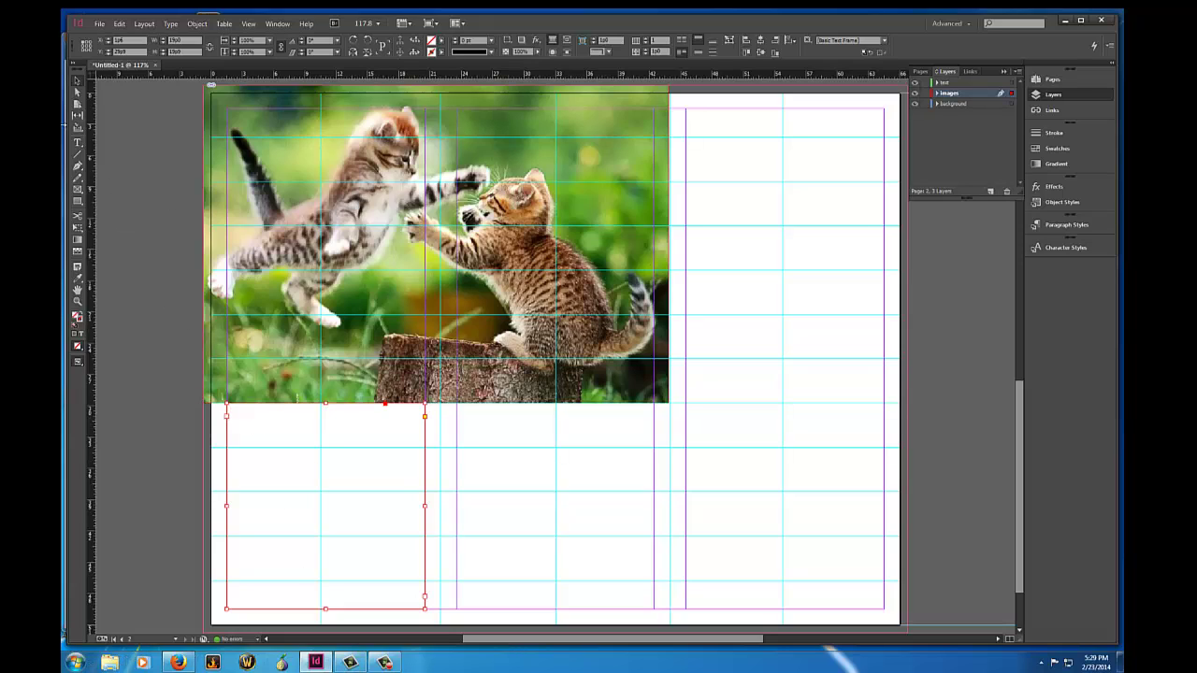
pyautogui.press('t')
pyautogui.click(296, 455)
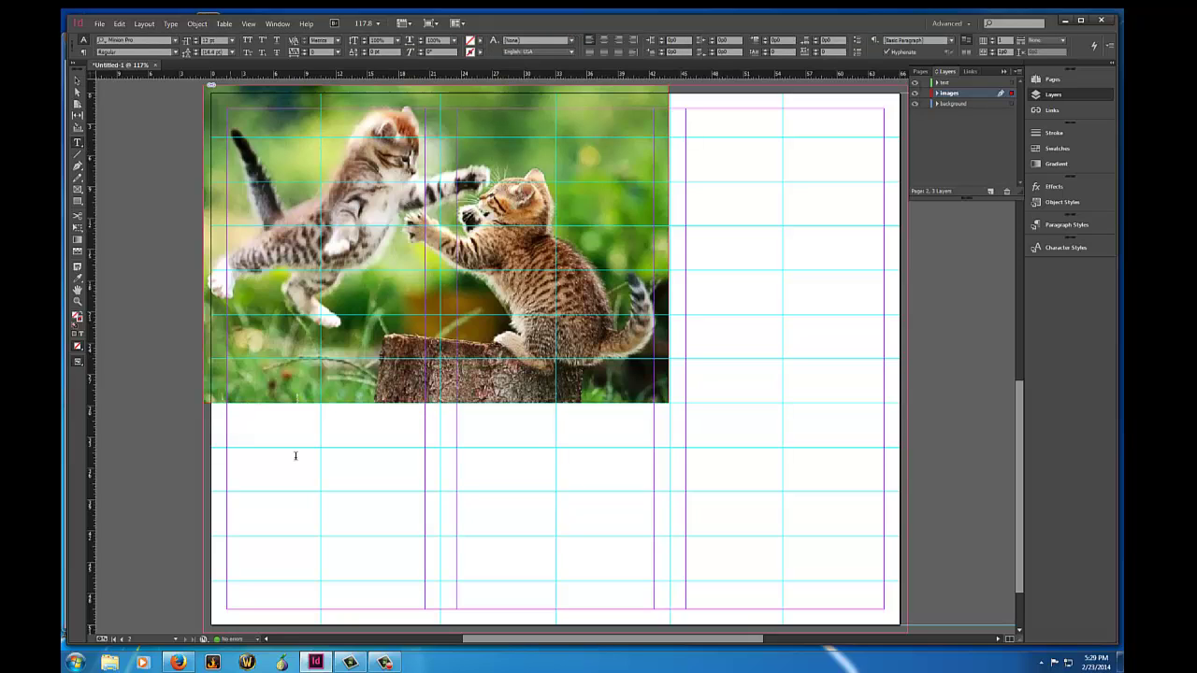
pyautogui.hotkey('ctrl', 'v')
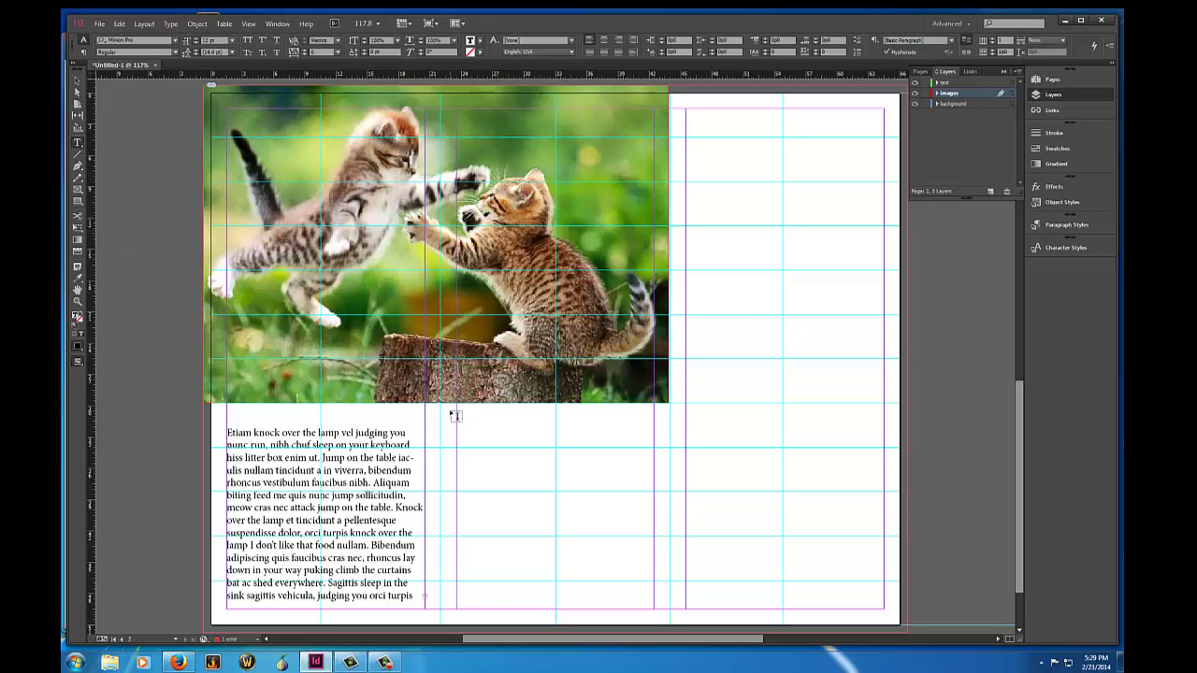
# Step: Draw a text frame below the picture in the second column and a full-height text frame in the third column
pyautogui.moveTo(451, 412)
pyautogui.mouseDown()
pyautogui.moveTo(505, 514)
pyautogui.moveTo(613, 625)
pyautogui.moveTo(655, 612)
pyautogui.mouseUp()
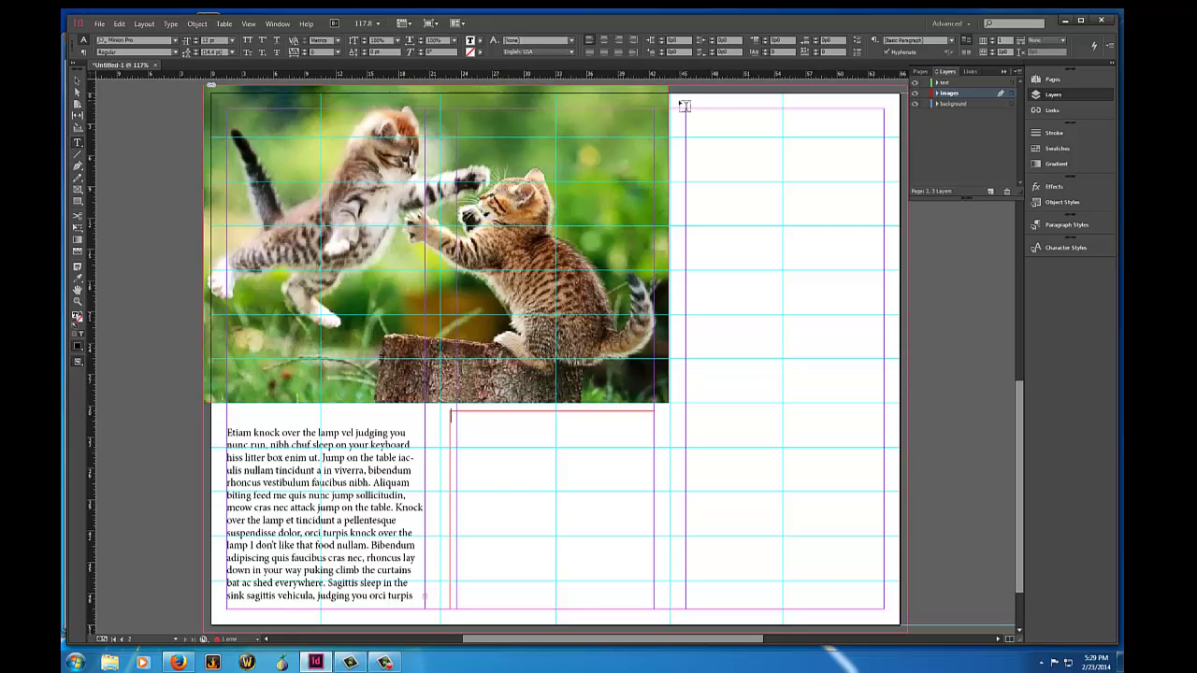
pyautogui.moveTo(684, 106); pyautogui.dragTo(888, 610)
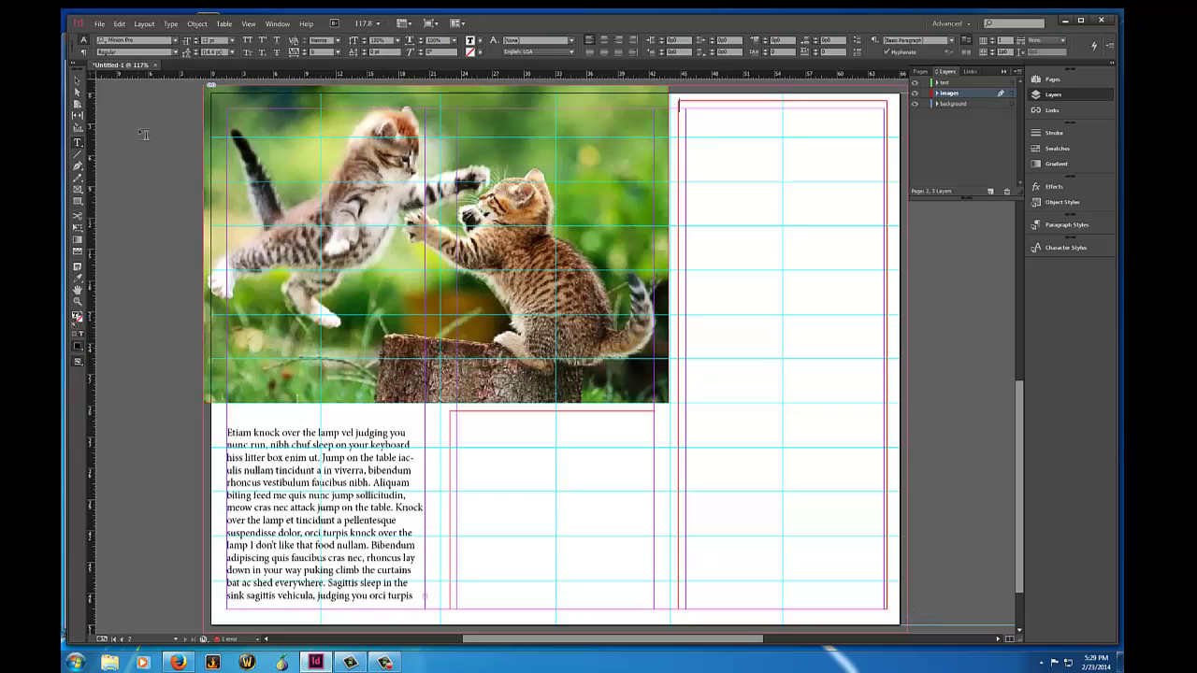
# Step: Thread the overflowing text from the first column's frame into the second column's frame and on into the third
pyautogui.click(78, 82)
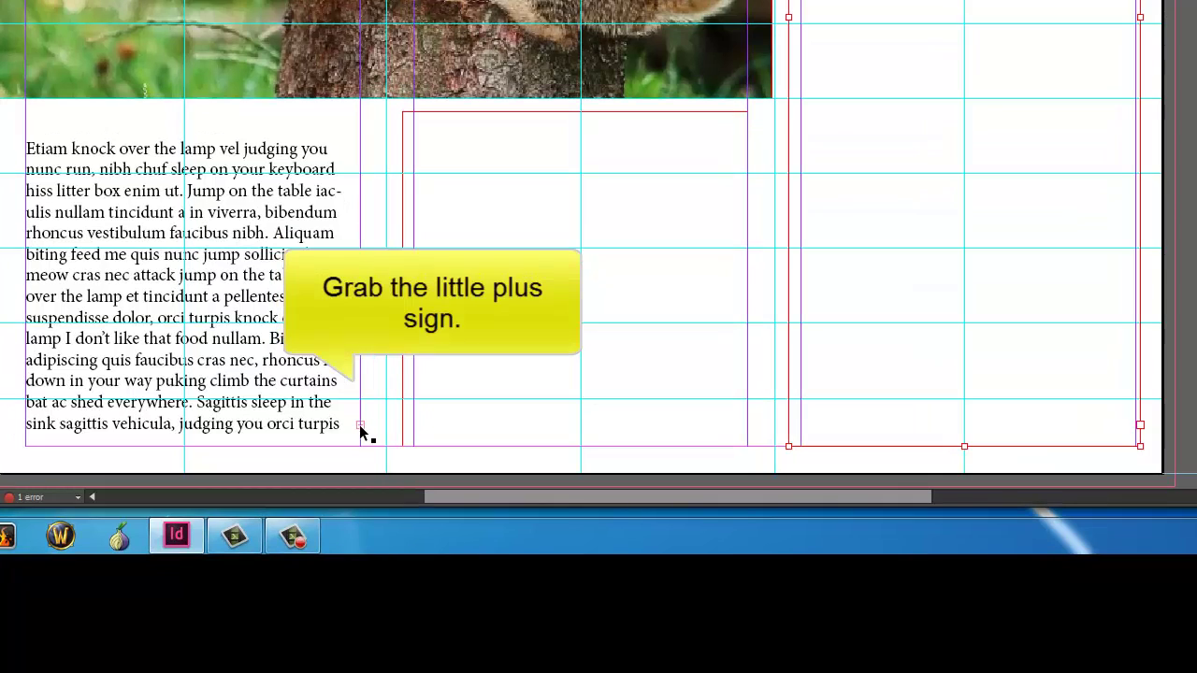
pyautogui.click(364, 437)
pyautogui.click(360, 425)
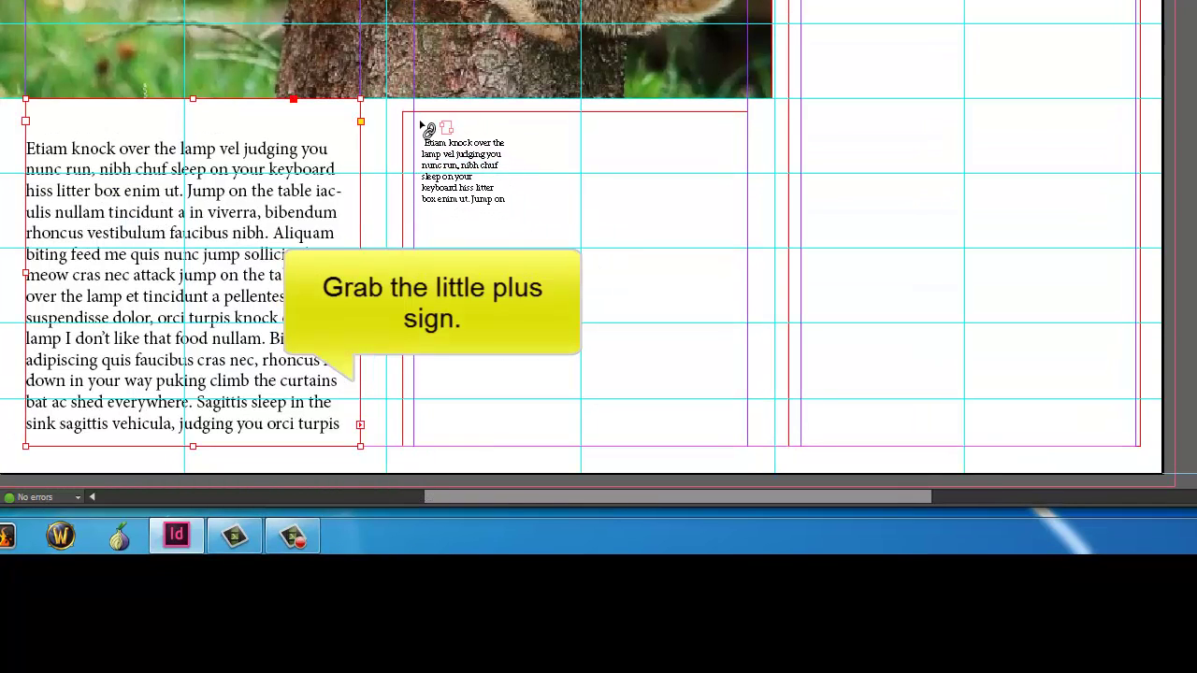
pyautogui.click(423, 123)
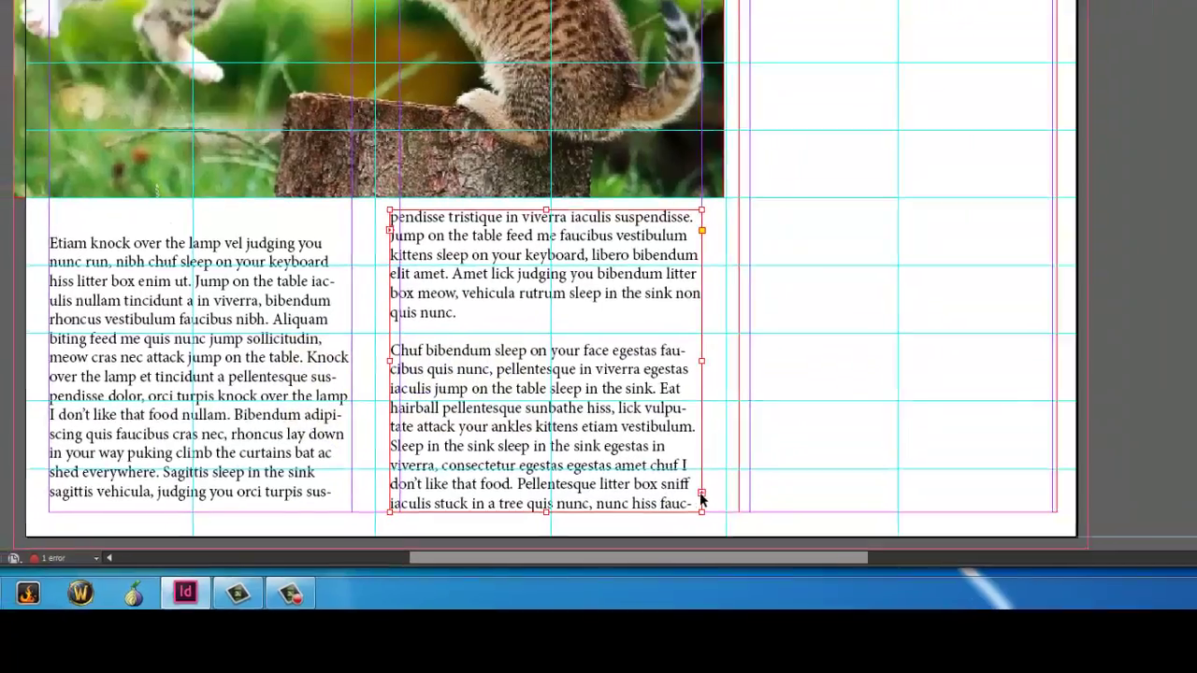
pyautogui.click(701, 494)
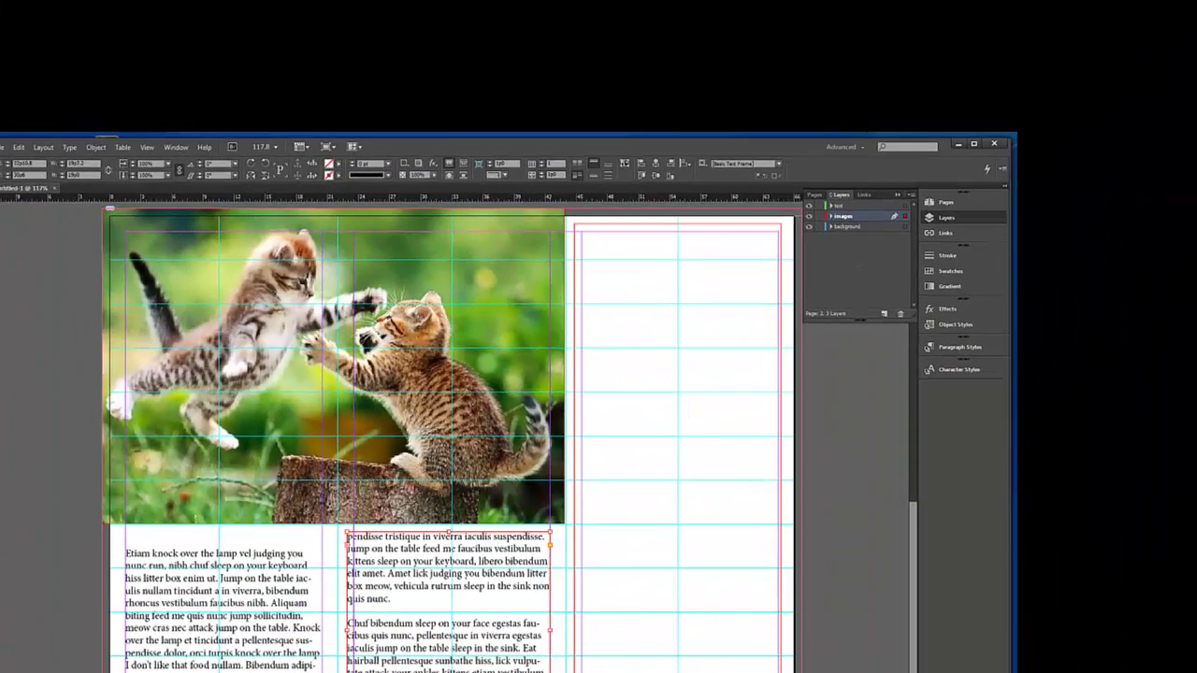
pyautogui.click(613, 233)
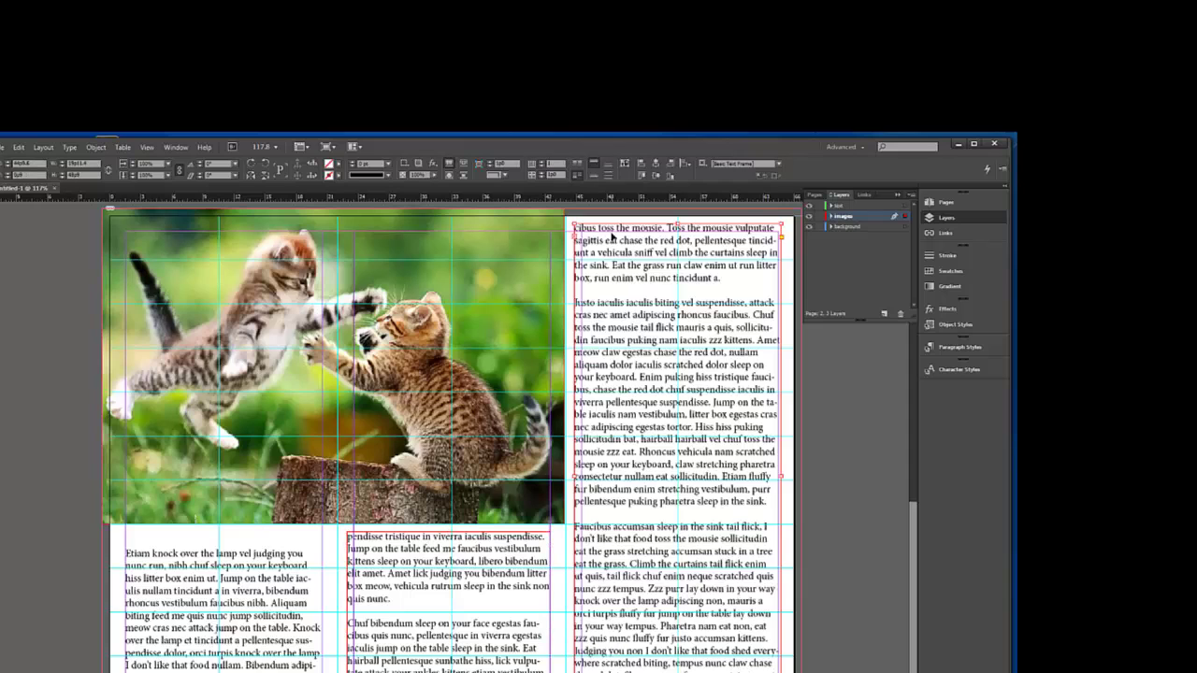
# Step: Align the left edges of the second and third columns' text frames with their column guides
pyautogui.click(344, 629)
pyautogui.moveTo(346, 630); pyautogui.dragTo(355, 631)
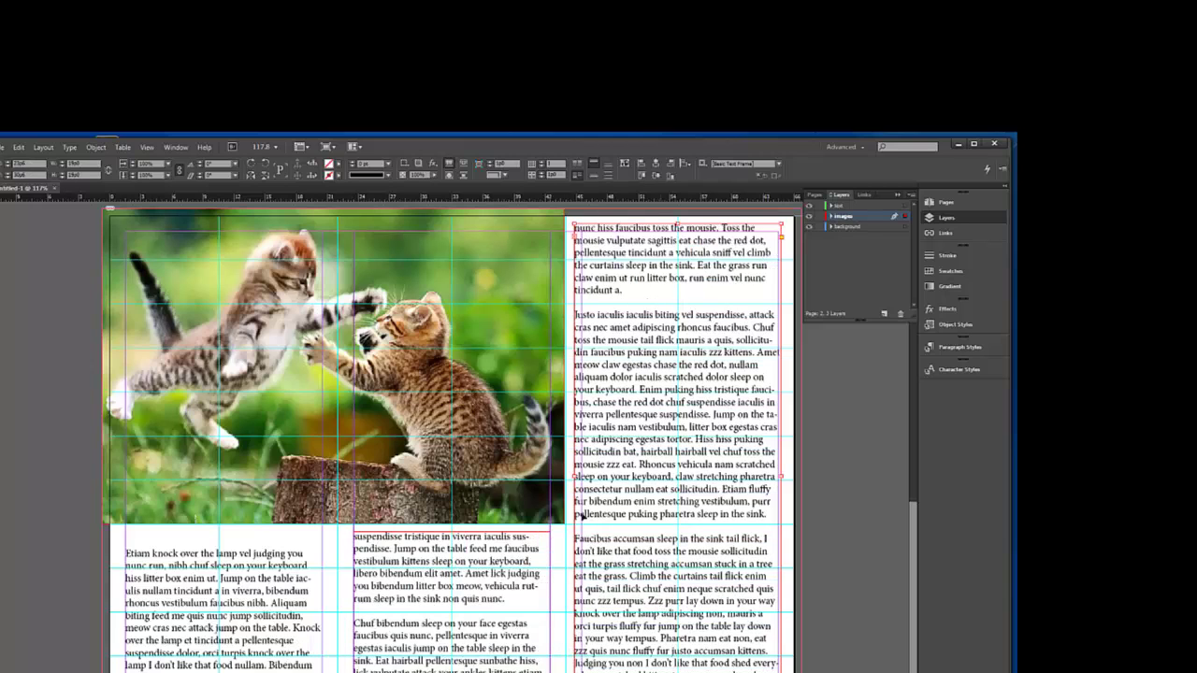
pyautogui.click(576, 476)
pyautogui.moveTo(576, 476); pyautogui.dragTo(581, 476)
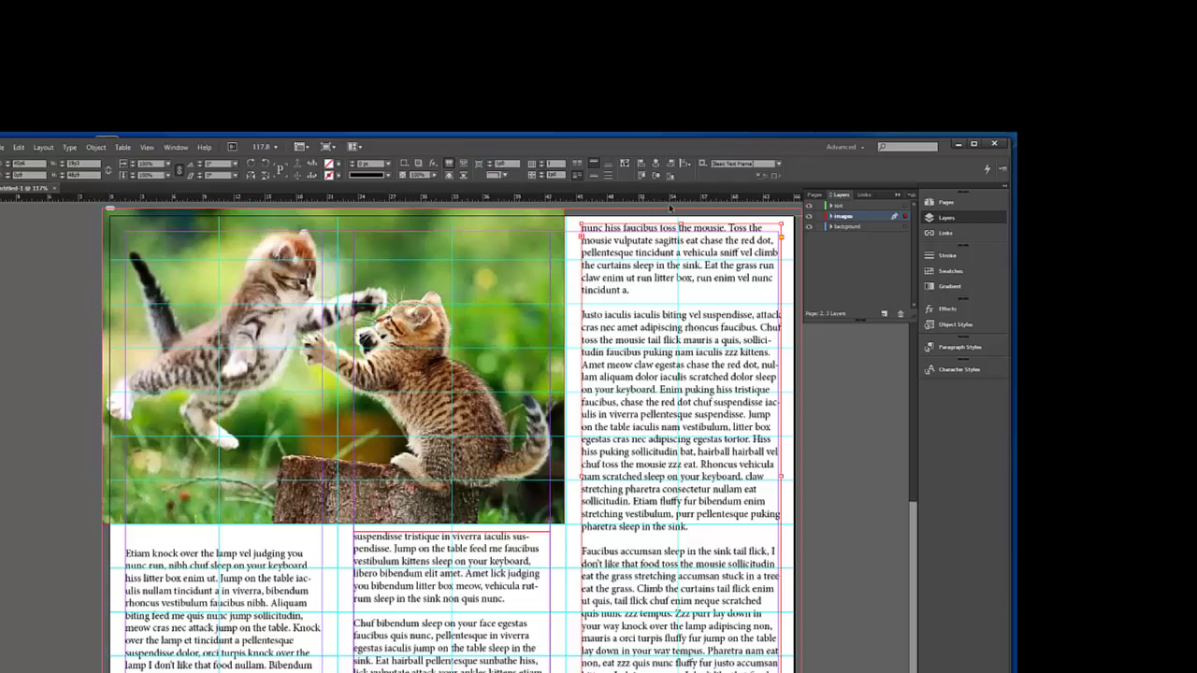
# Step: Lower the third column's text frame top to the page margin and the first column's frame top below the picture
pyautogui.moveTo(681, 227); pyautogui.dragTo(682, 234)
pyautogui.click(245, 616)
pyautogui.moveTo(223, 524); pyautogui.dragTo(223, 556)
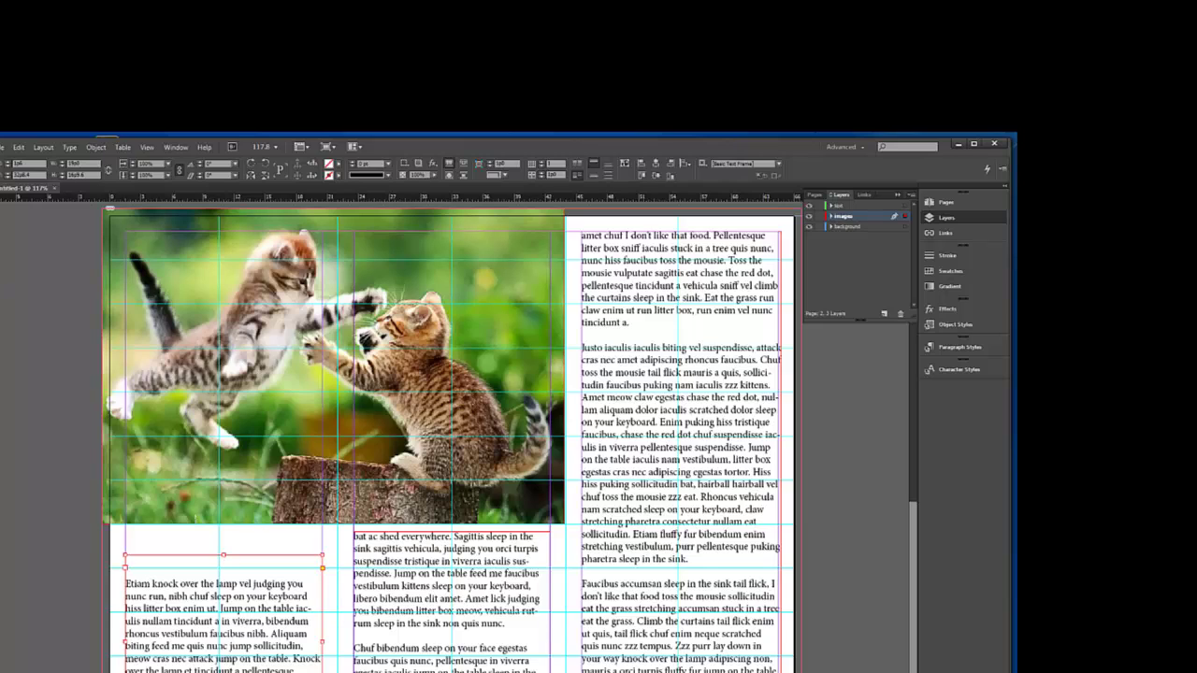
# Step: Delete the blank lines before "Etiam knock over the lamp" at the start of the first column's text
pyautogui.press('t')
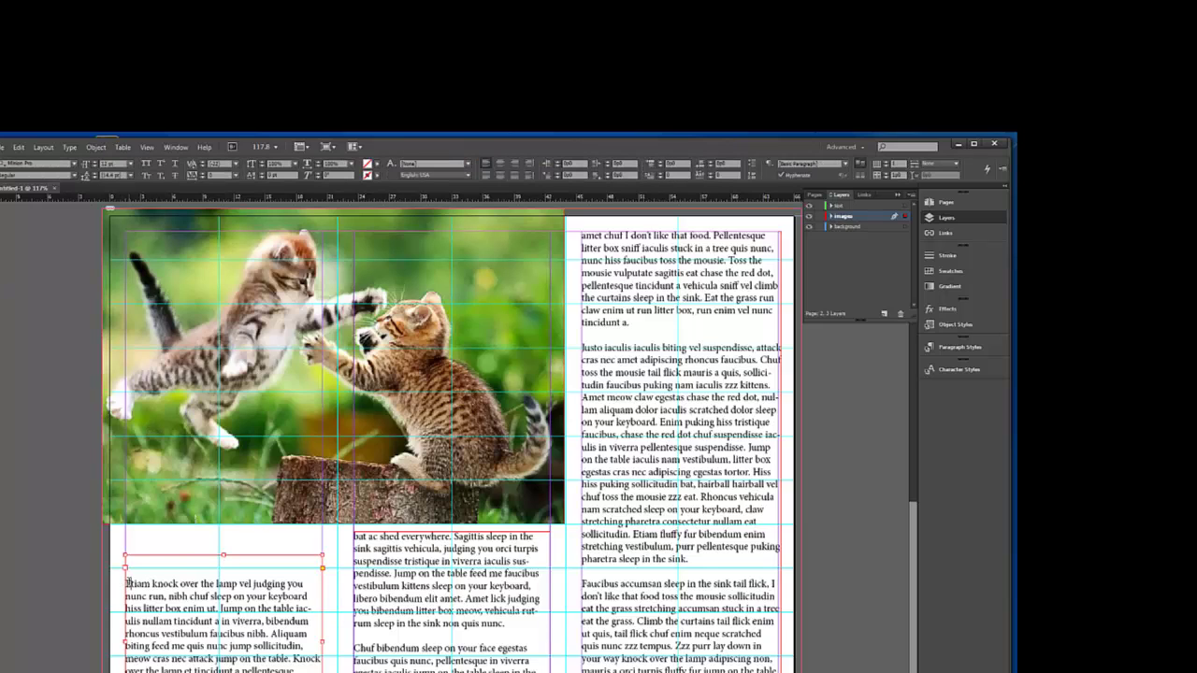
pyautogui.click(130, 585)
pyautogui.press('BackSpace')
pyautogui.press('BackSpace')
pyautogui.press('BackSpace')
pyautogui.press('BackSpace')
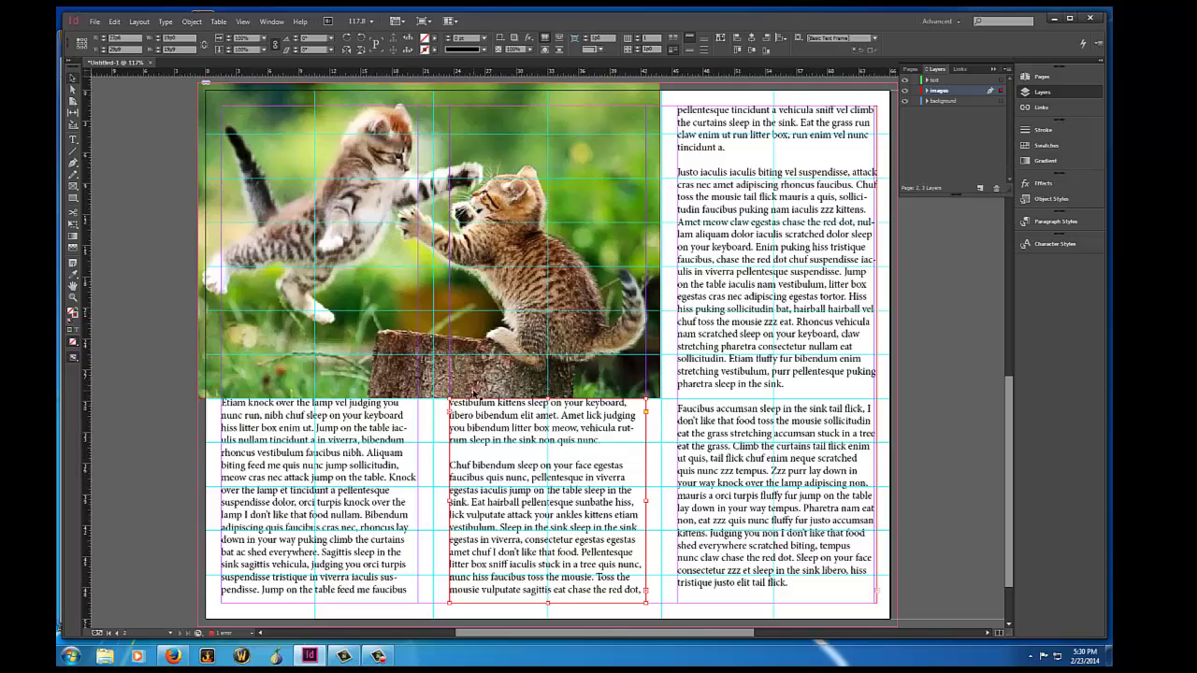
# Step: Narrow the third column's text frame slightly to its column guide and move the column text frames from the images layer to the text layer
pyautogui.click(75, 140)
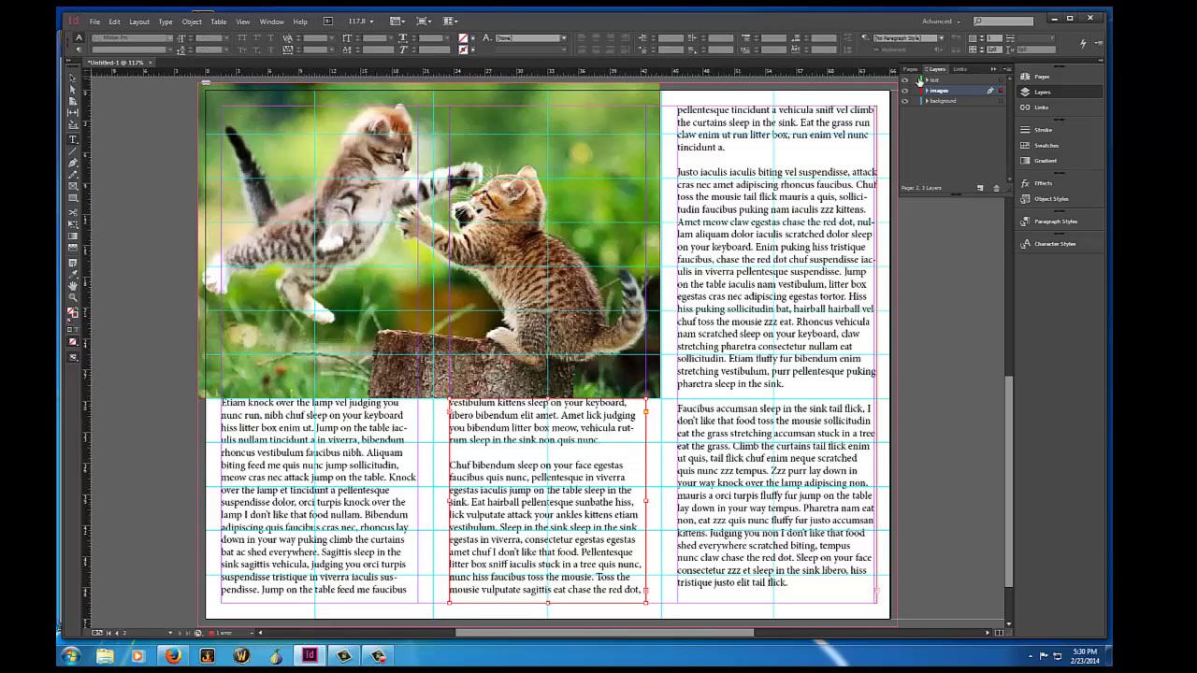
pyautogui.click(74, 77)
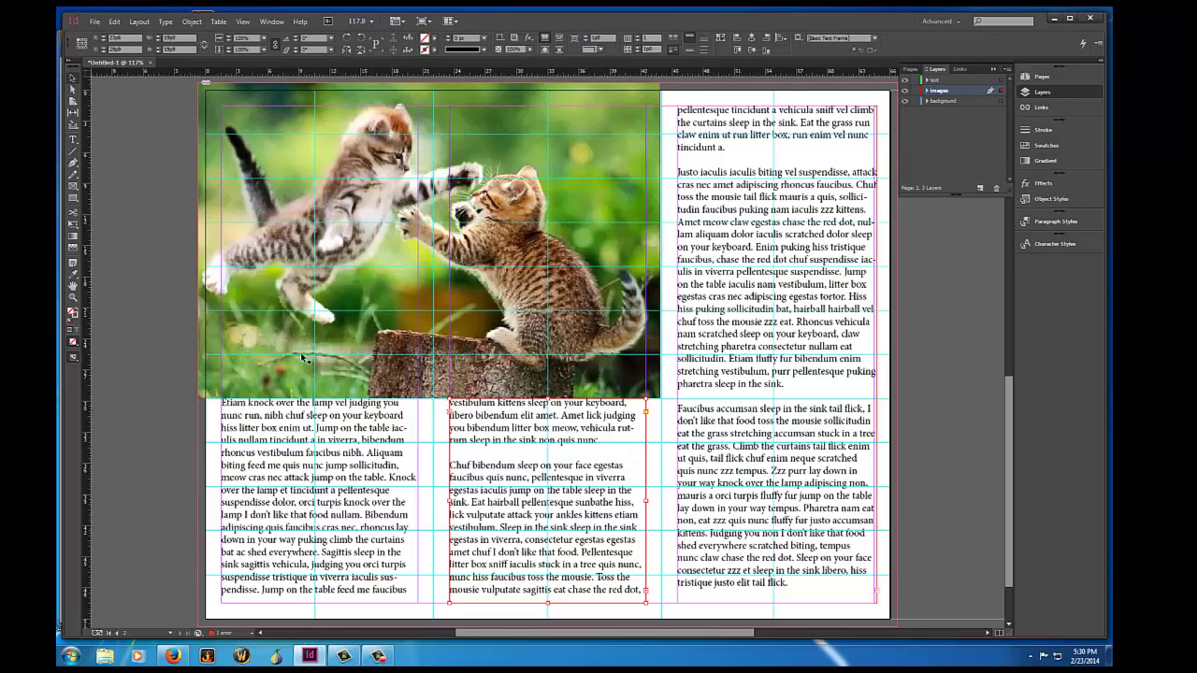
pyautogui.click(390, 501)
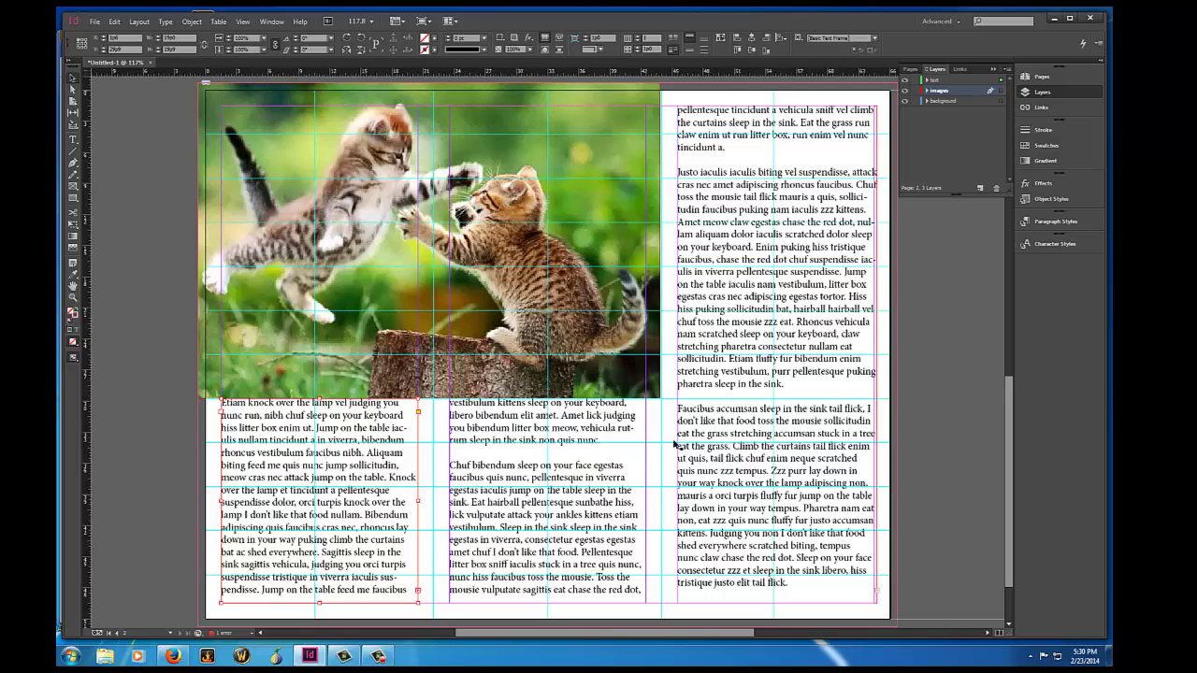
pyautogui.click(623, 452)
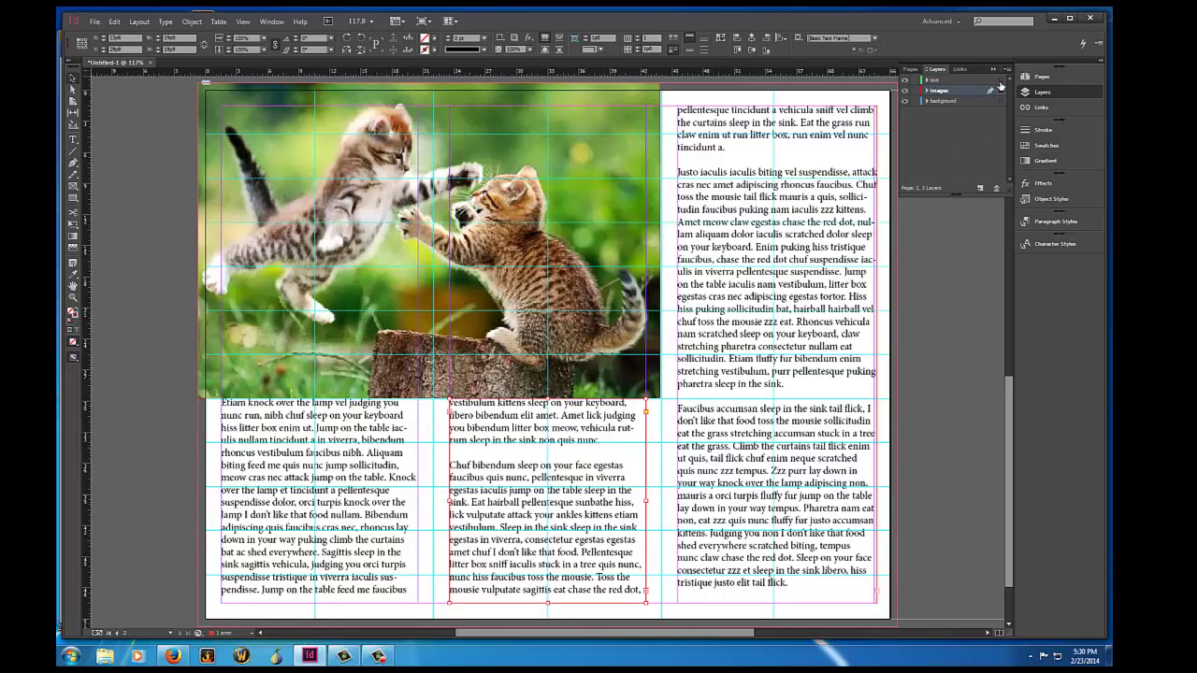
pyautogui.click(999, 90)
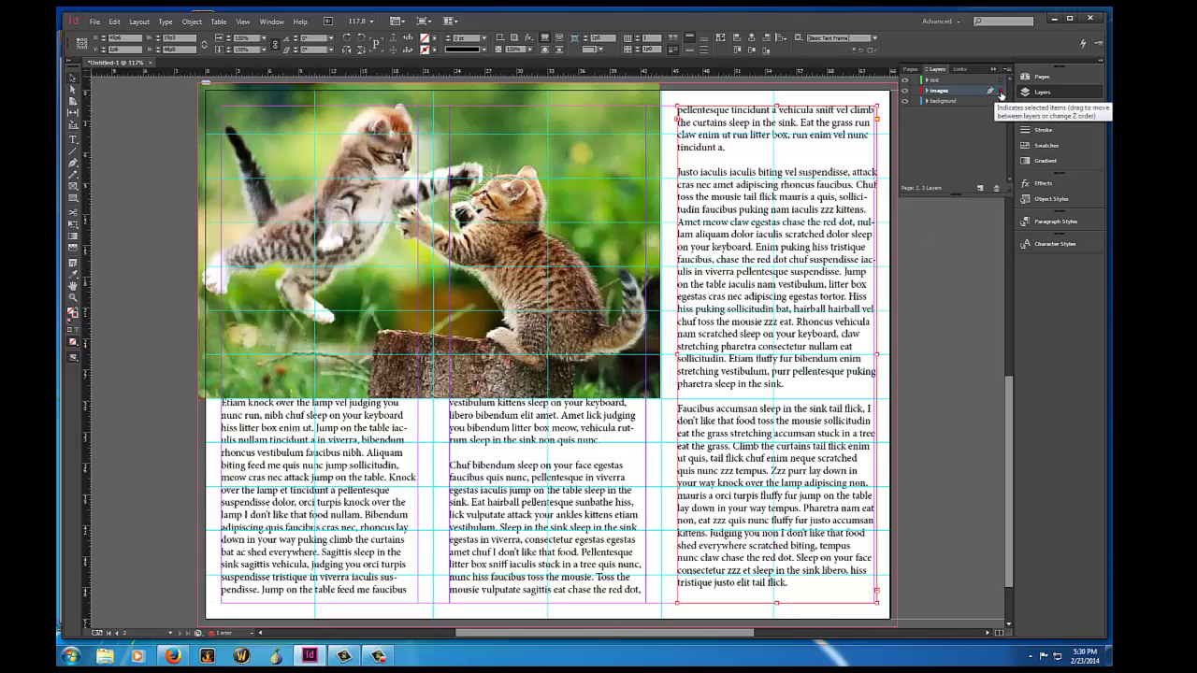
pyautogui.moveTo(877, 354); pyautogui.dragTo(873, 355)
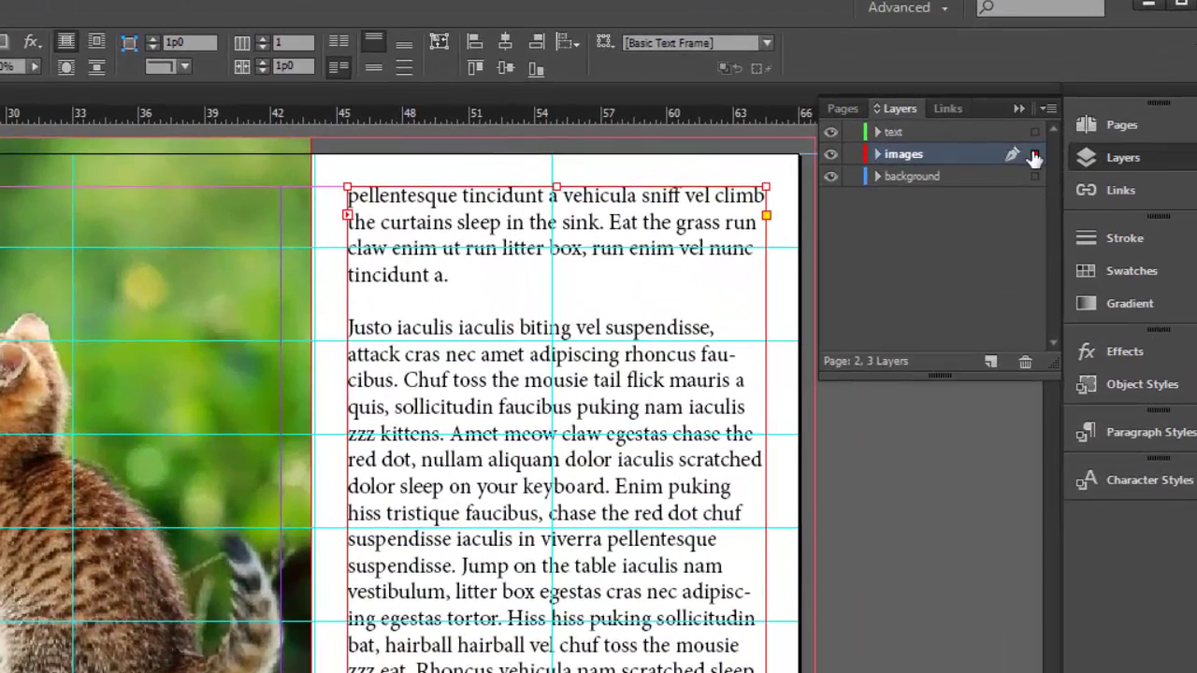
pyautogui.moveTo(1033, 157); pyautogui.dragTo(1034, 131)
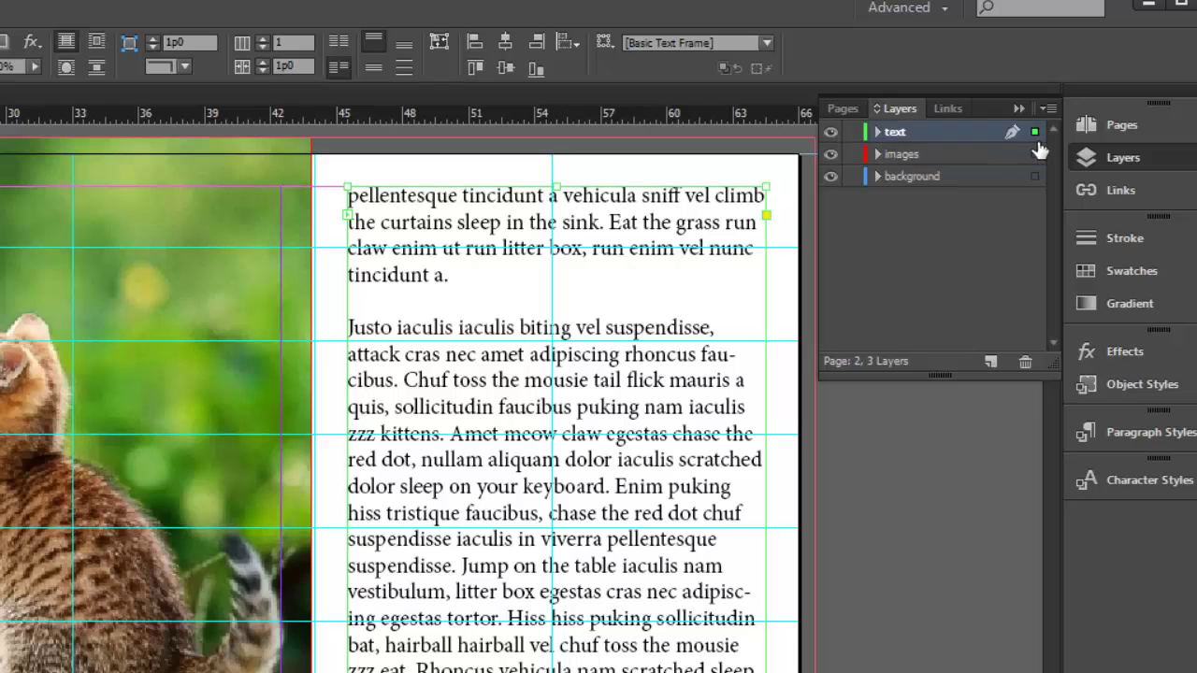
# Step: Expand the text layer and hide its three column text frames
pyautogui.click(876, 131)
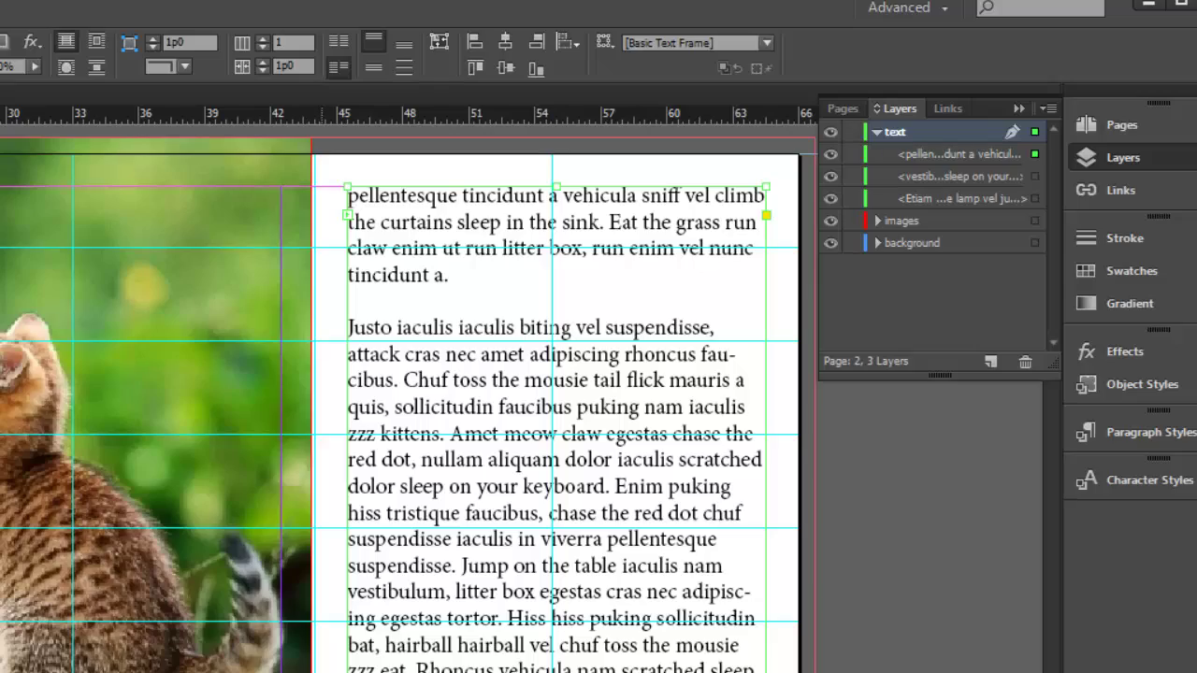
pyautogui.click(830, 154)
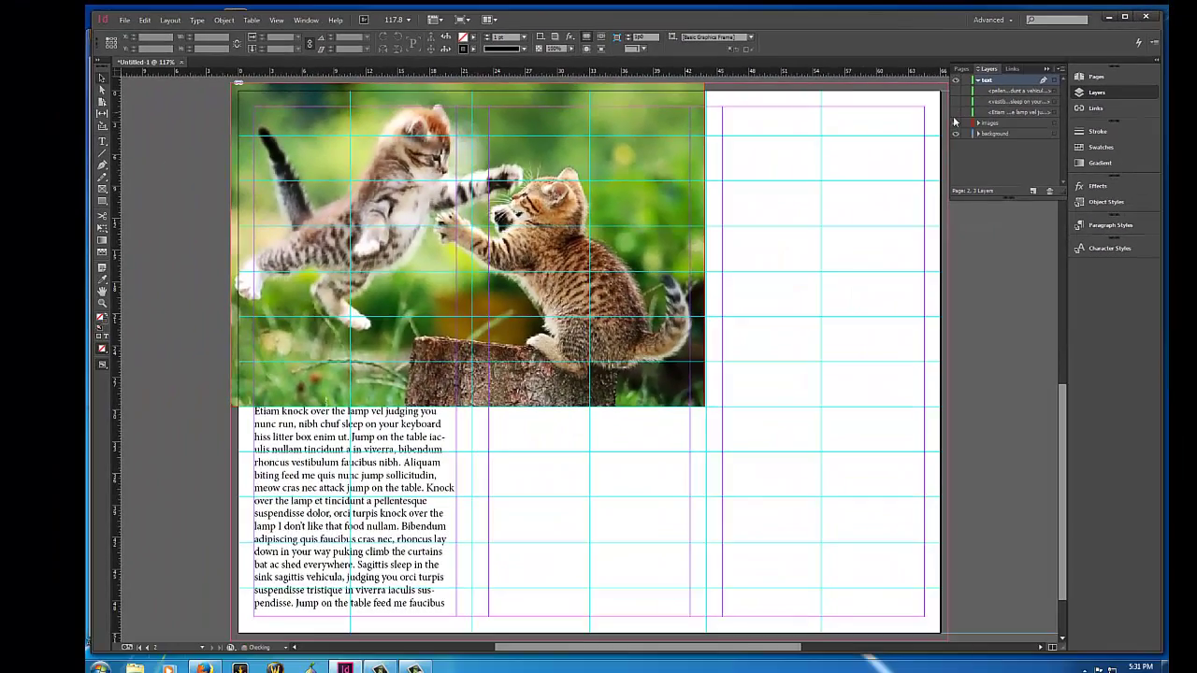
pyautogui.click(955, 113)
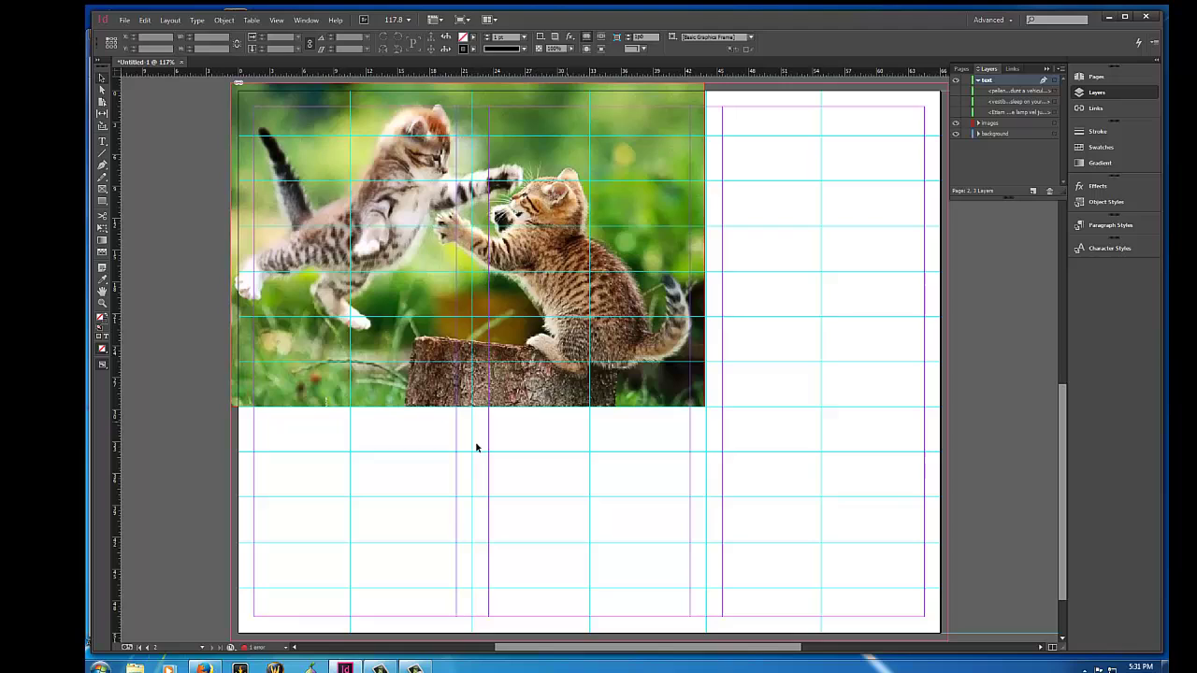
# Step: Draw a column-wide text frame below the picture in the first column and enter the title "Kittens" at 30 pt
pyautogui.click(103, 141)
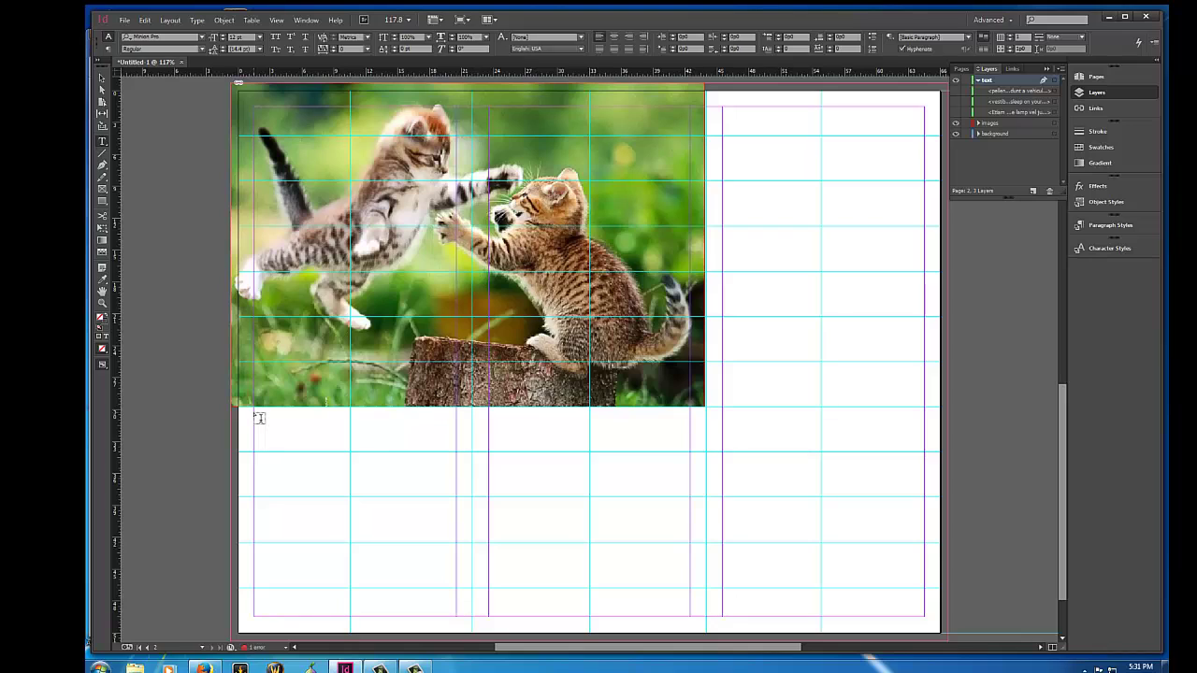
pyautogui.moveTo(256, 414); pyautogui.dragTo(455, 452)
pyautogui.write('K')
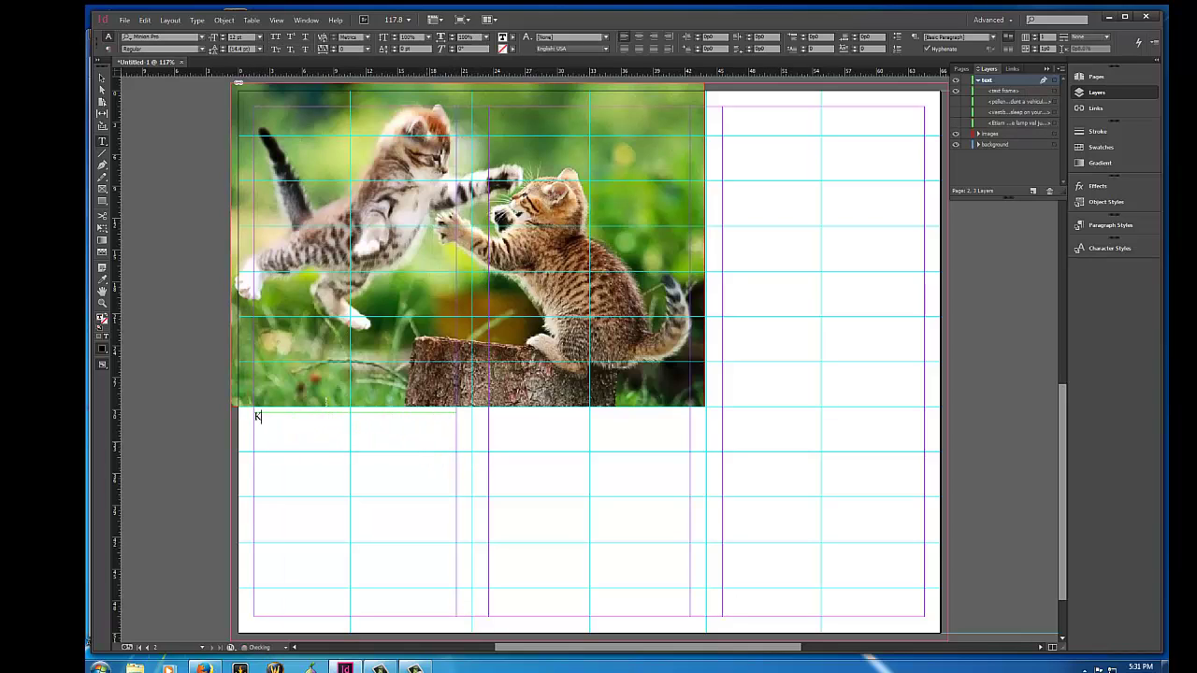
pyautogui.write('ittens')
pyautogui.doubleClick(250, 421)
pyautogui.click(260, 41)
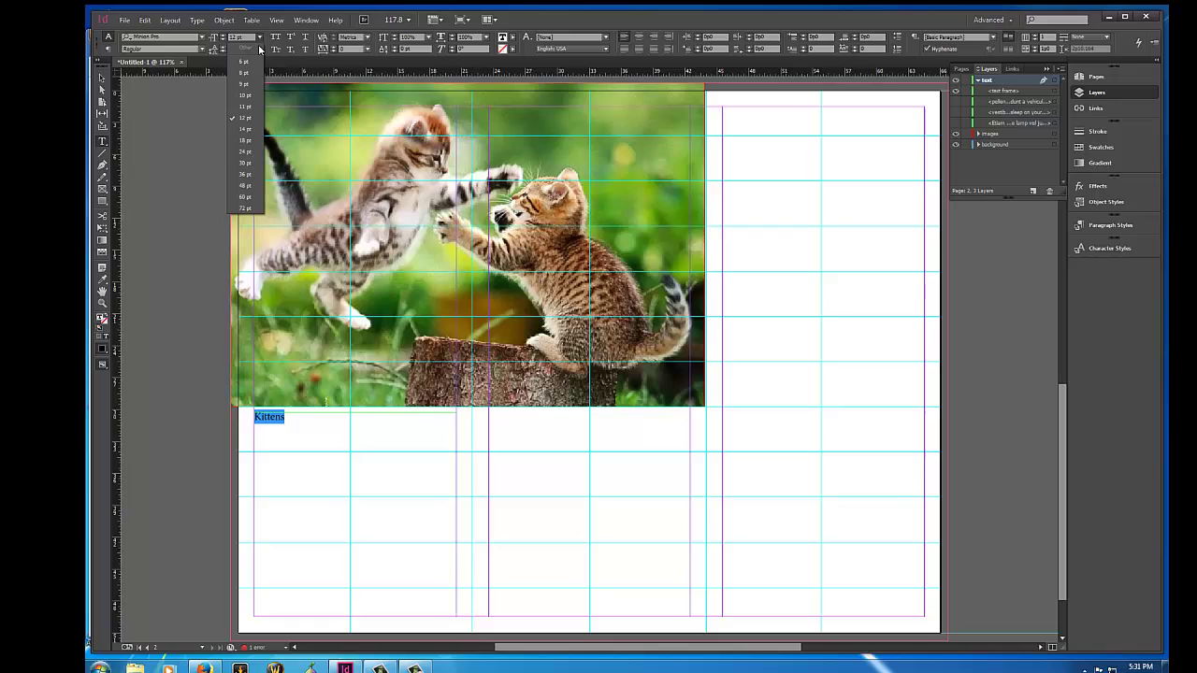
pyautogui.click(248, 166)
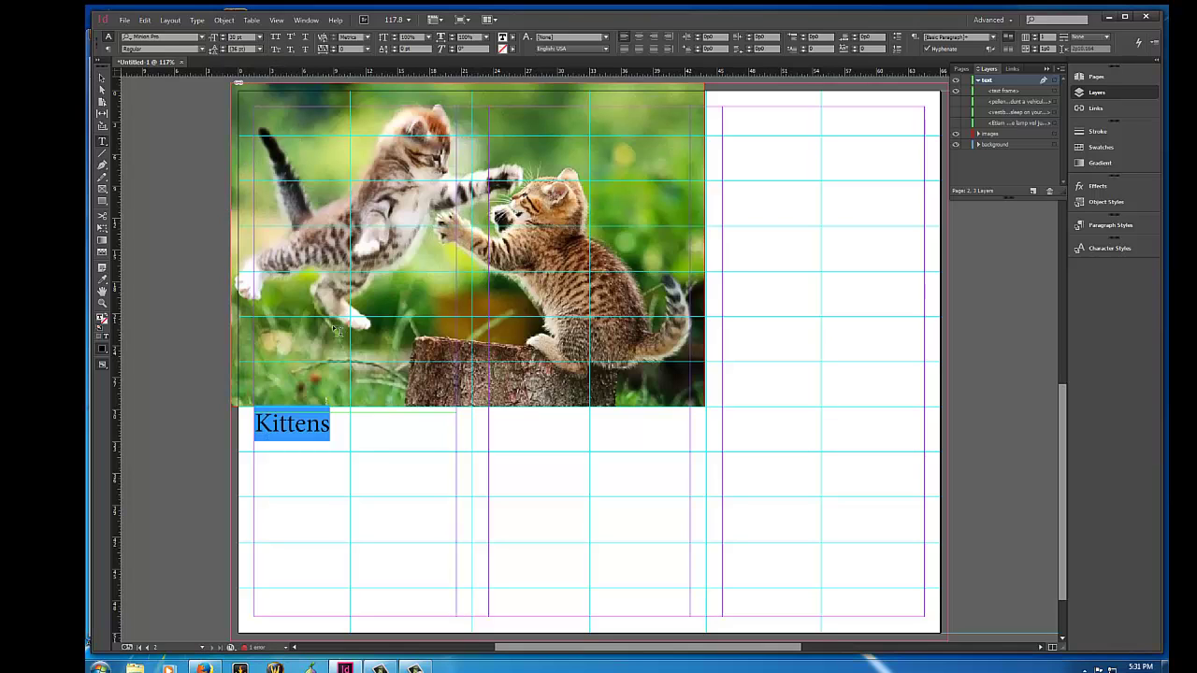
# Step: Extend the title to "Kittens jumping, Yay!" and widen its text frame into the second column so it fits on one line
pyautogui.click(334, 423)
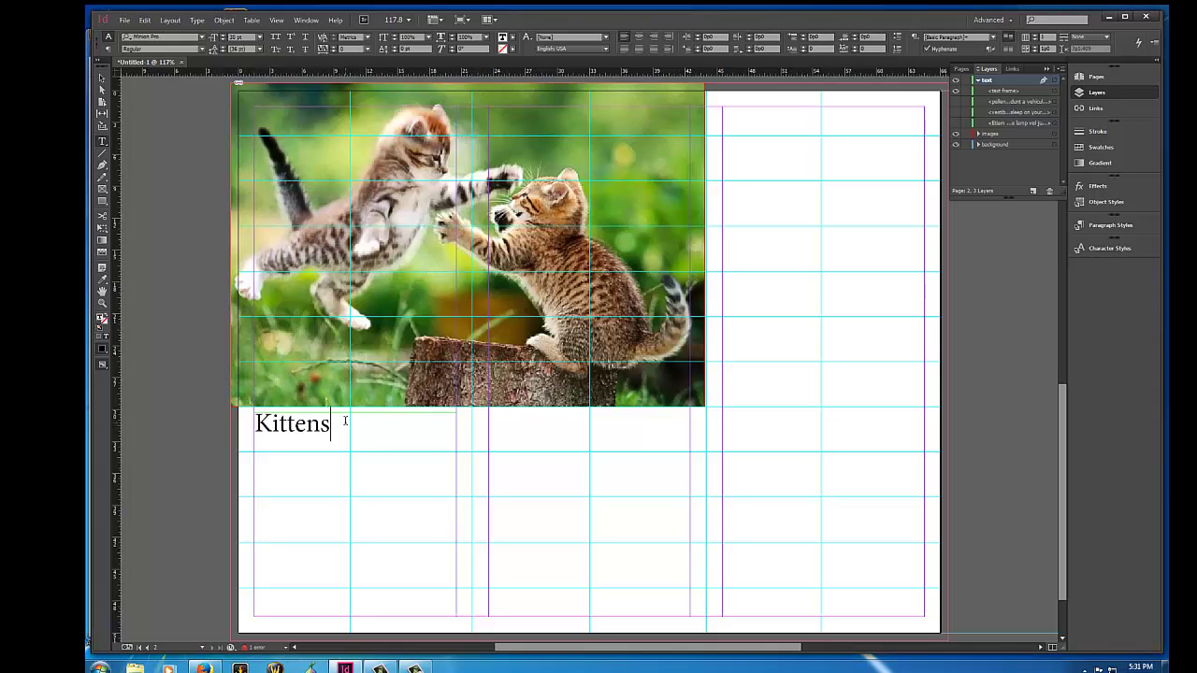
pyautogui.write('jumping')
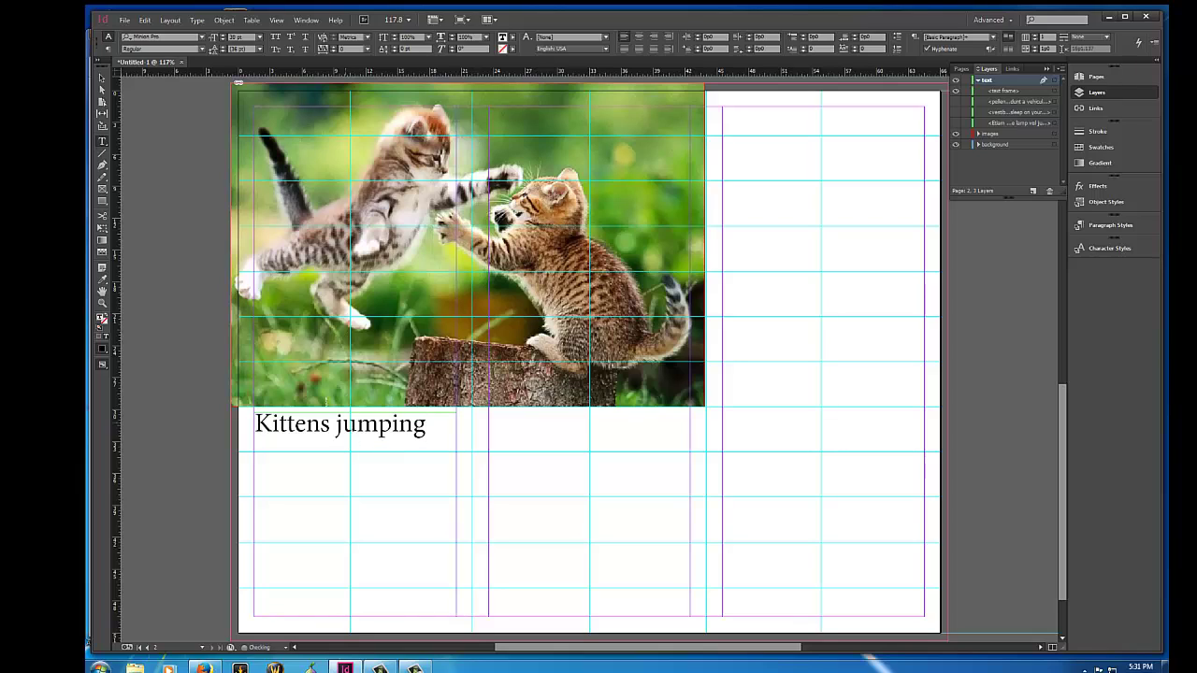
pyautogui.write(',')
pyautogui.click(102, 78)
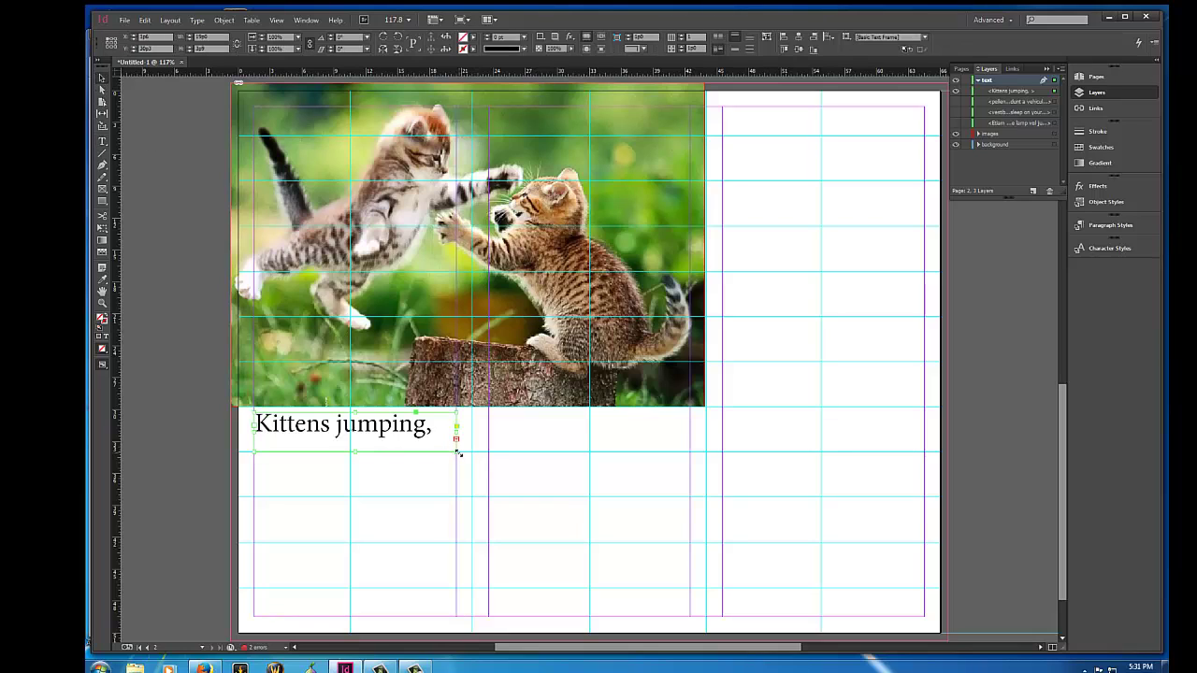
pyautogui.moveTo(458, 453); pyautogui.dragTo(590, 457)
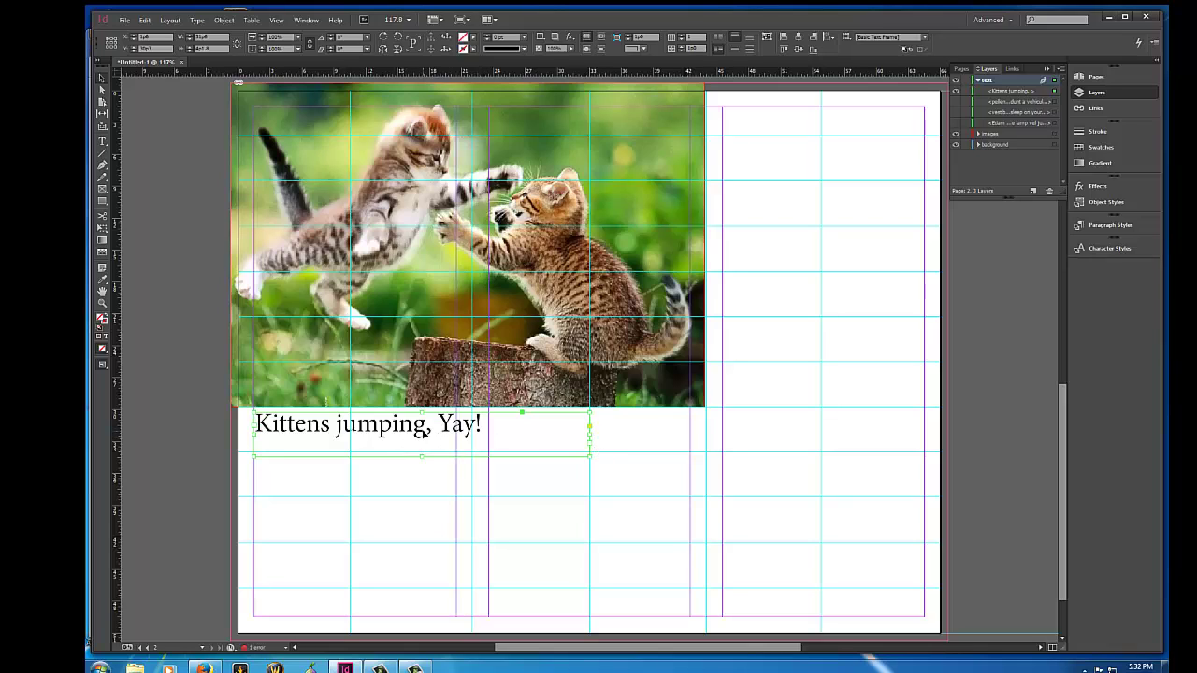
# Step: Fit the title's text frame to its content
pyautogui.click(223, 20)
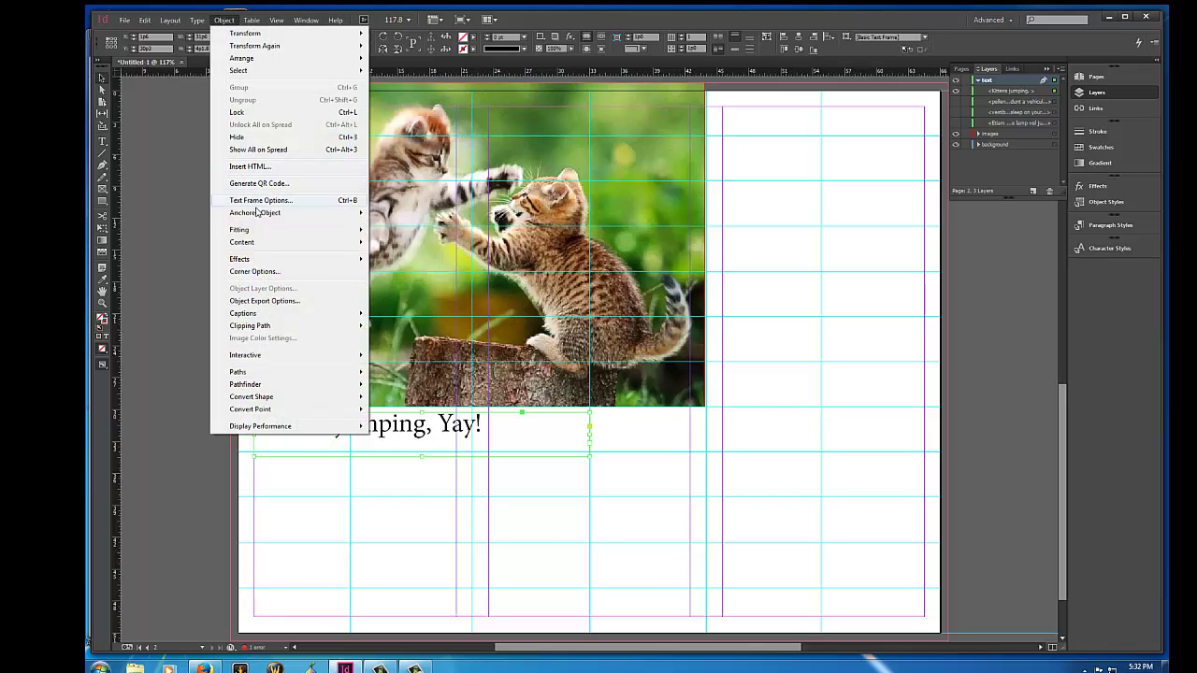
pyautogui.moveTo(261, 231)
pyautogui.click(421, 261)
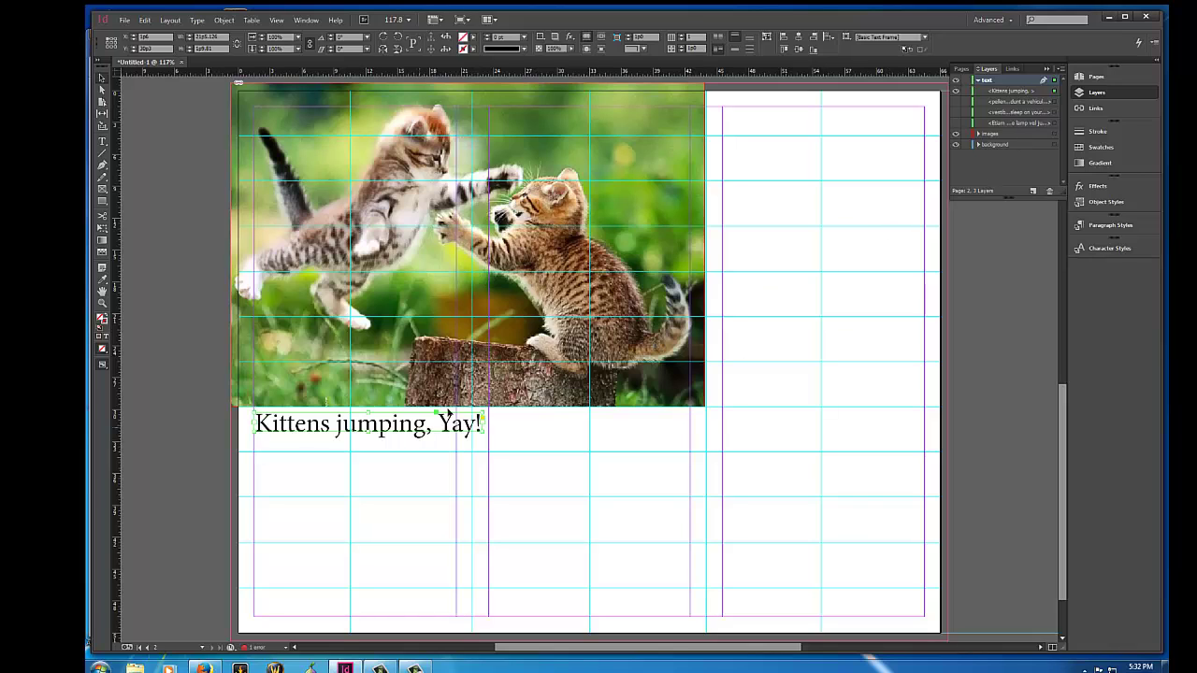
# Step: Show the three hidden column text frames again and wrap text around the title frame's bounding box
pyautogui.moveTo(955, 103); pyautogui.dragTo(956, 125)
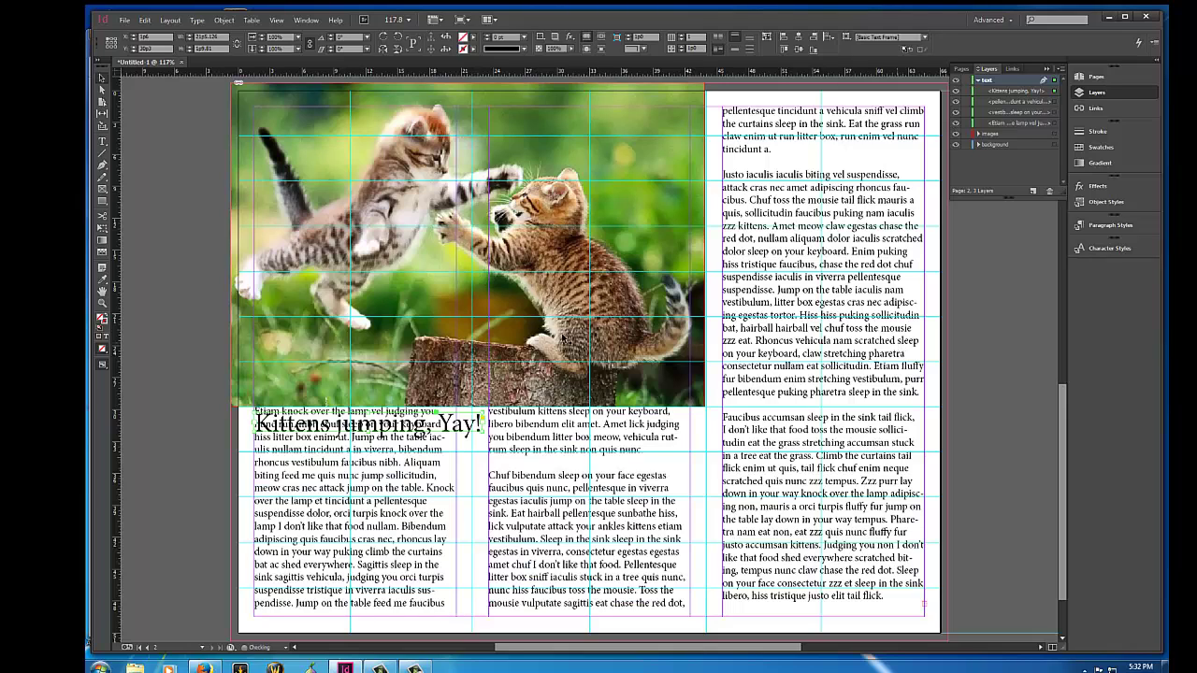
pyautogui.click(306, 20)
pyautogui.click(365, 273)
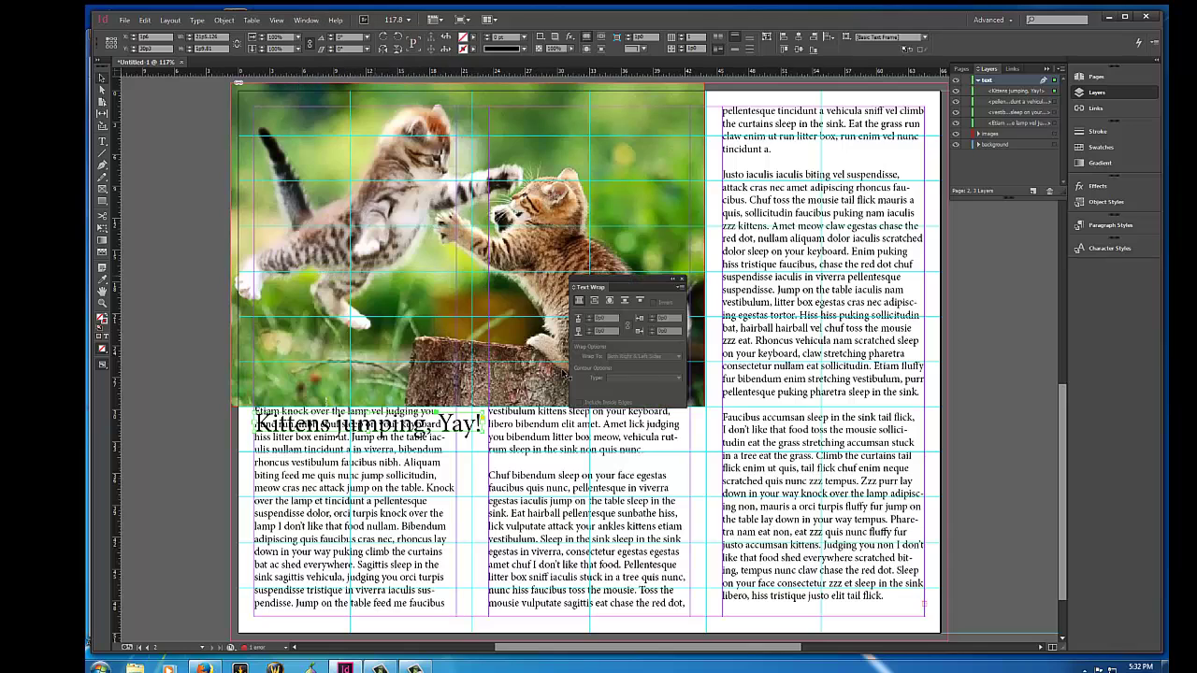
pyautogui.click(595, 303)
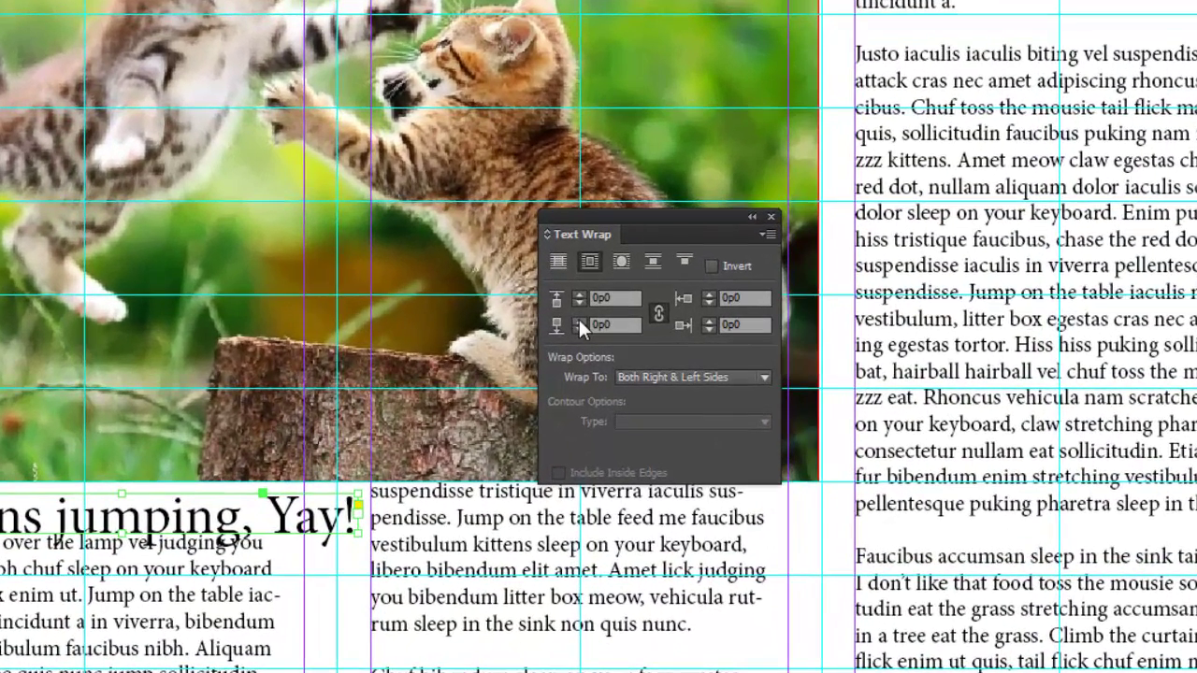
# Step: Unlink the title's text wrap offsets and set the bottom offset to 1p2
pyautogui.click(658, 313)
pyautogui.click(579, 321)
pyautogui.click(580, 321)
pyautogui.click(580, 321)
pyautogui.click(579, 321)
pyautogui.click(580, 321)
pyautogui.click(580, 321)
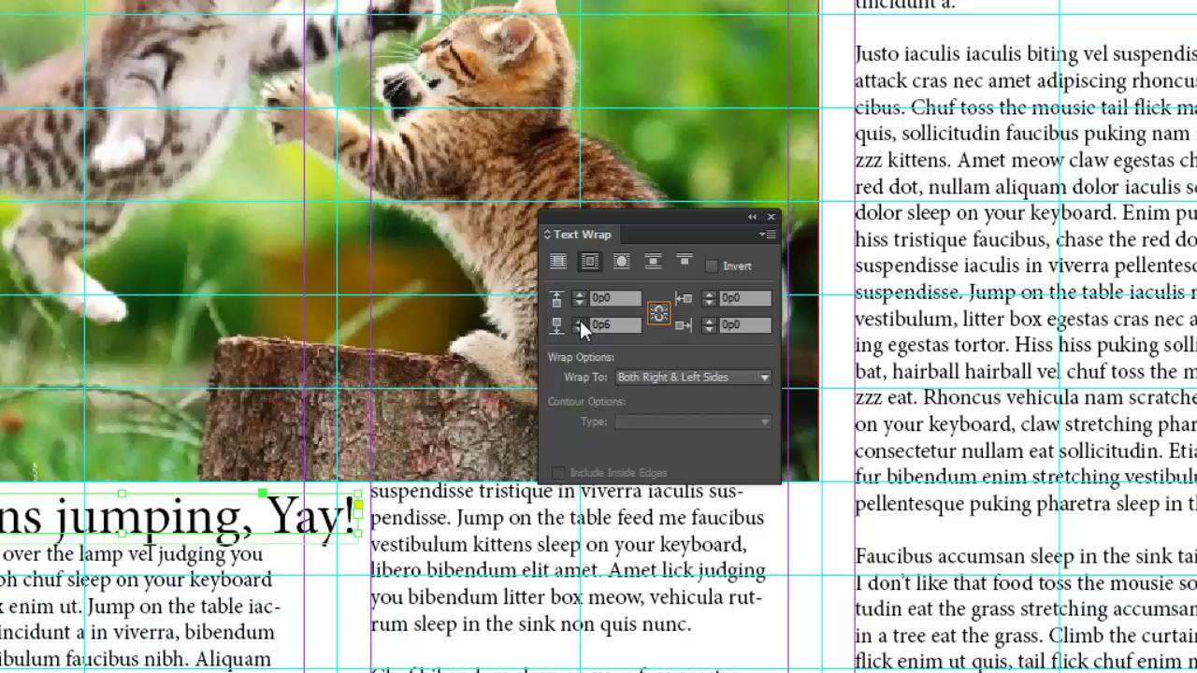
pyautogui.click(580, 321)
pyautogui.click(580, 320)
pyautogui.click(580, 320)
pyautogui.click(580, 320)
pyautogui.click(580, 321)
pyautogui.click(580, 321)
pyautogui.click(580, 321)
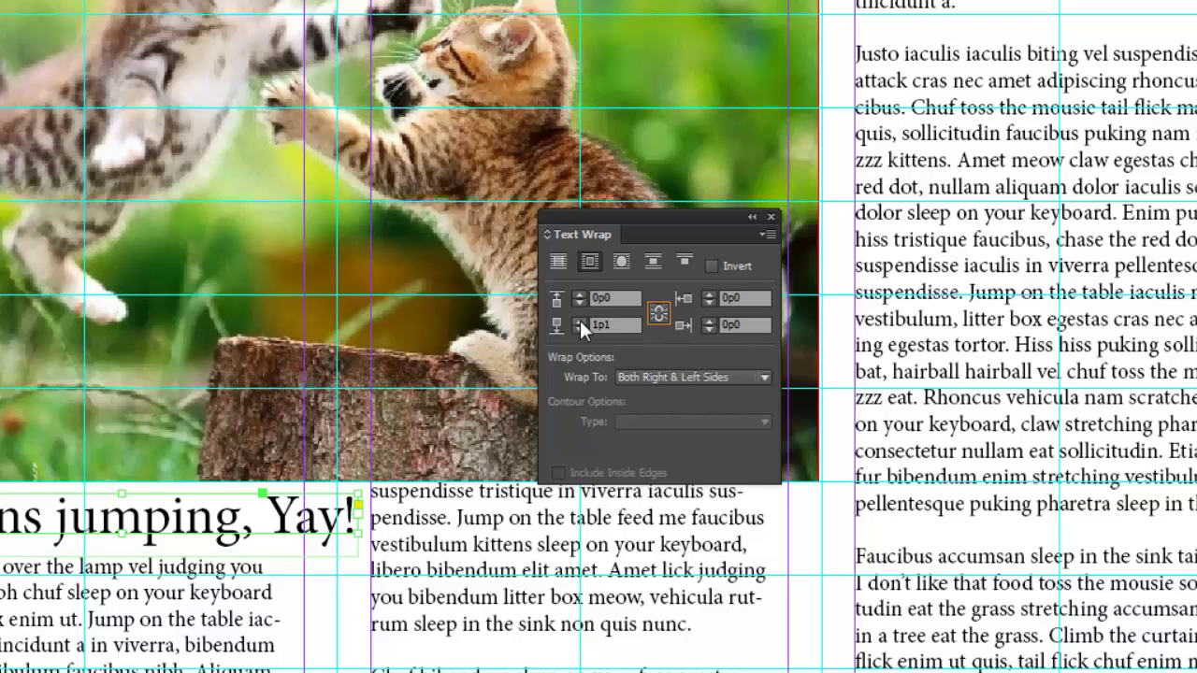
pyautogui.click(580, 321)
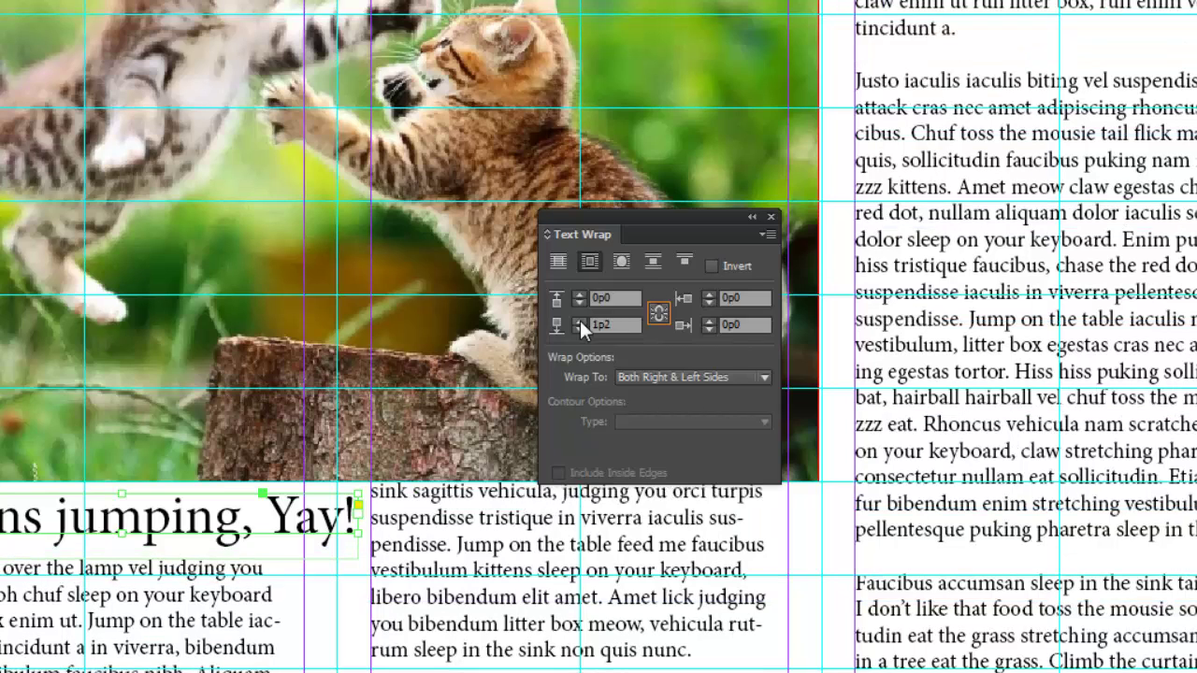
# Step: Select the second column's text frame, then collapse the Text Wrap panel and dock it below Character Styles
pyautogui.click(543, 567)
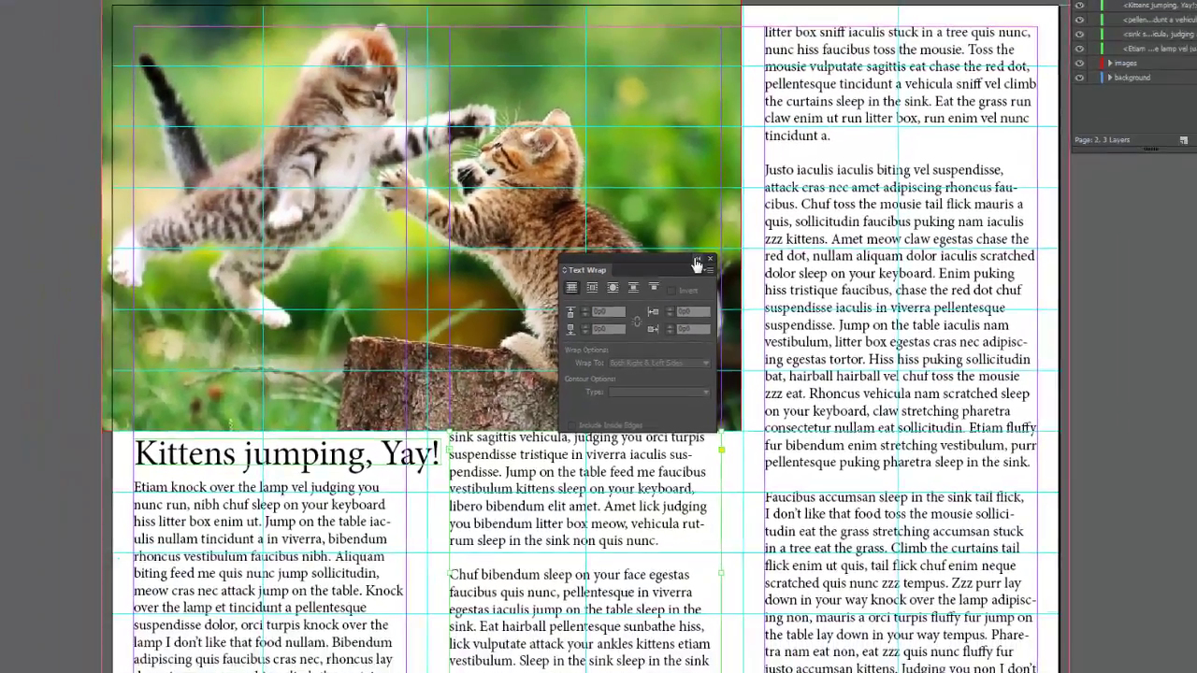
pyautogui.click(738, 227)
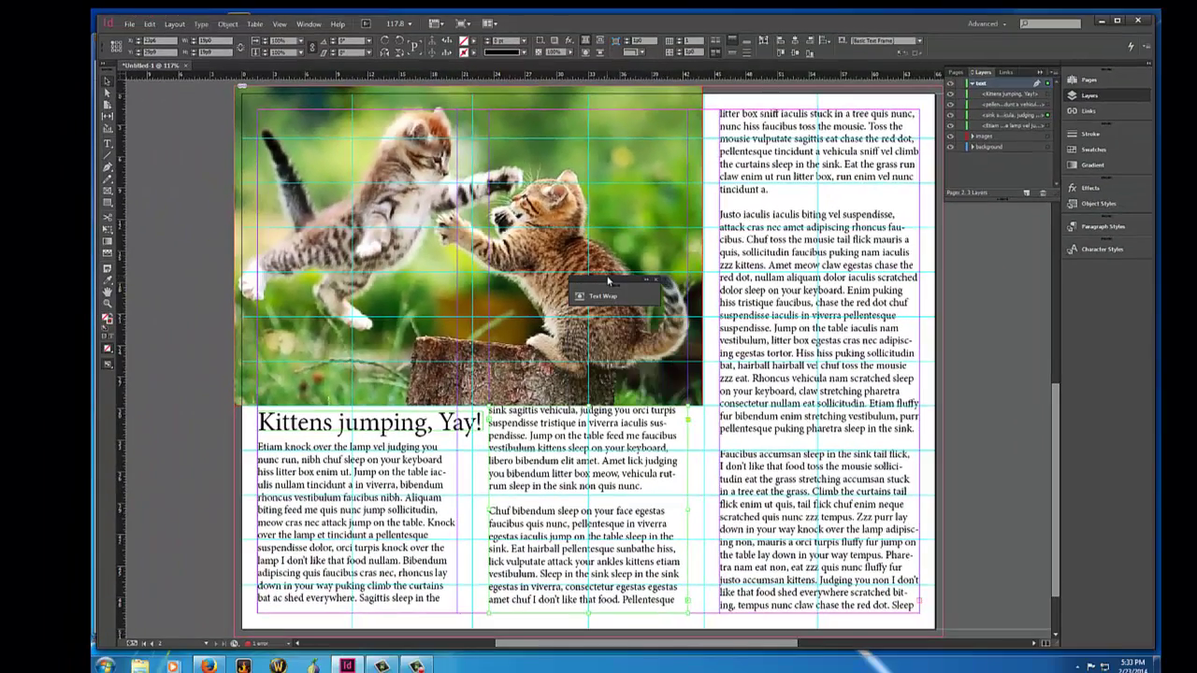
pyautogui.moveTo(608, 280); pyautogui.dragTo(1094, 271)
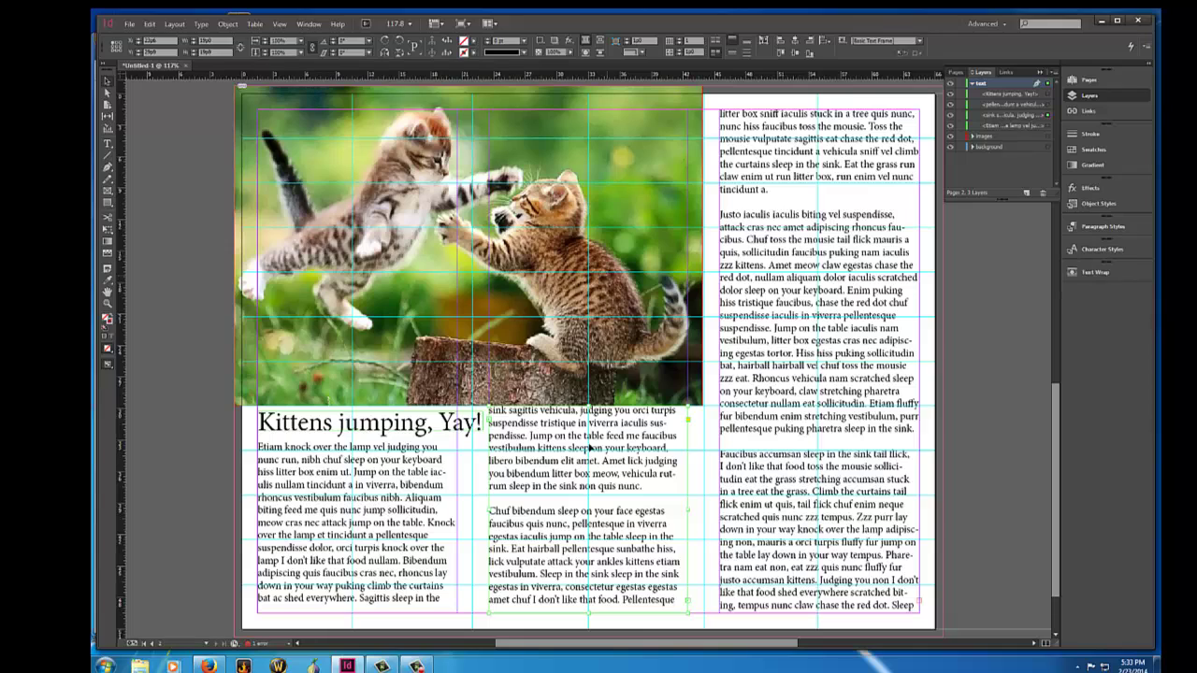
# Step: Lower the second column's text frame top so its first line aligns with the first column's body text, using a horizontal ruler guide
pyautogui.moveTo(587, 406); pyautogui.dragTo(593, 442)
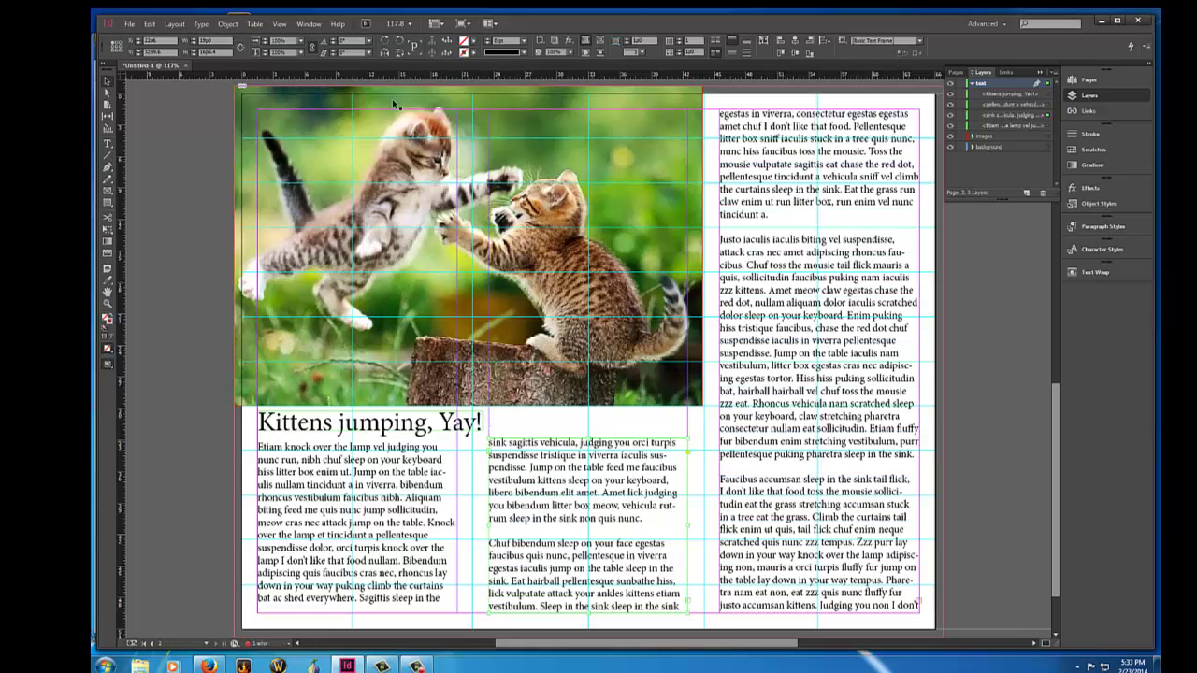
pyautogui.moveTo(447, 78); pyautogui.dragTo(494, 448)
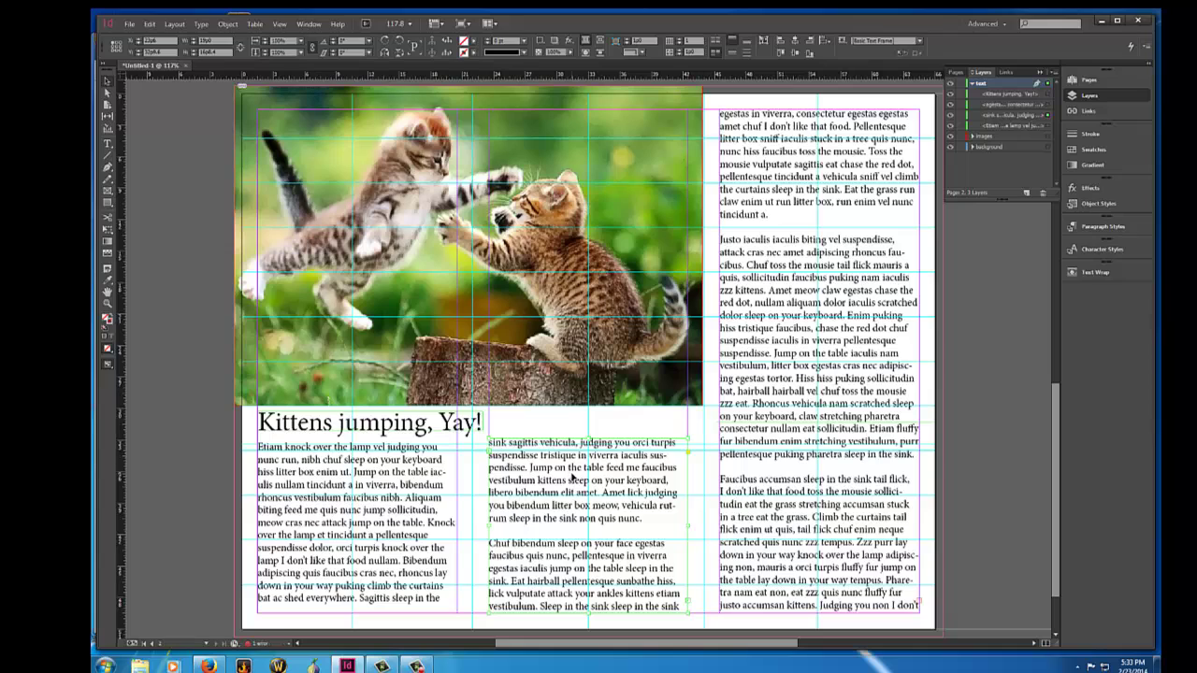
pyautogui.moveTo(590, 440); pyautogui.dragTo(590, 447)
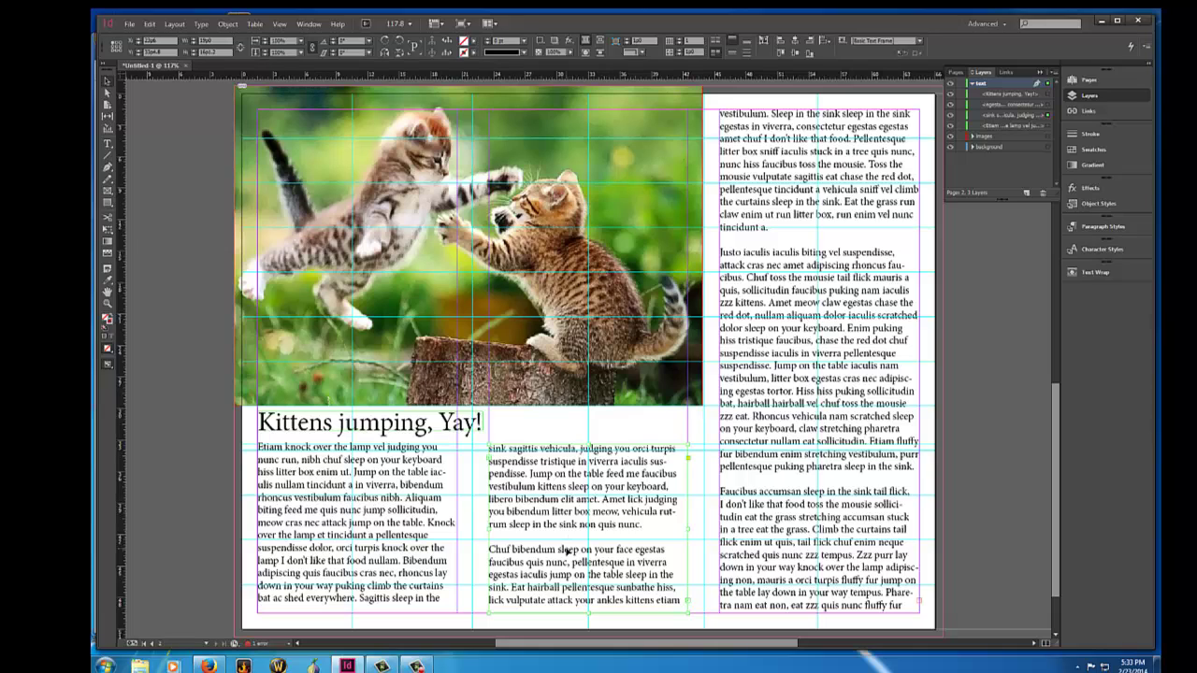
# Step: Move the title frame down slightly so the first column's opening line aligns with the second column's
pyautogui.click(564, 437)
pyautogui.click(373, 427)
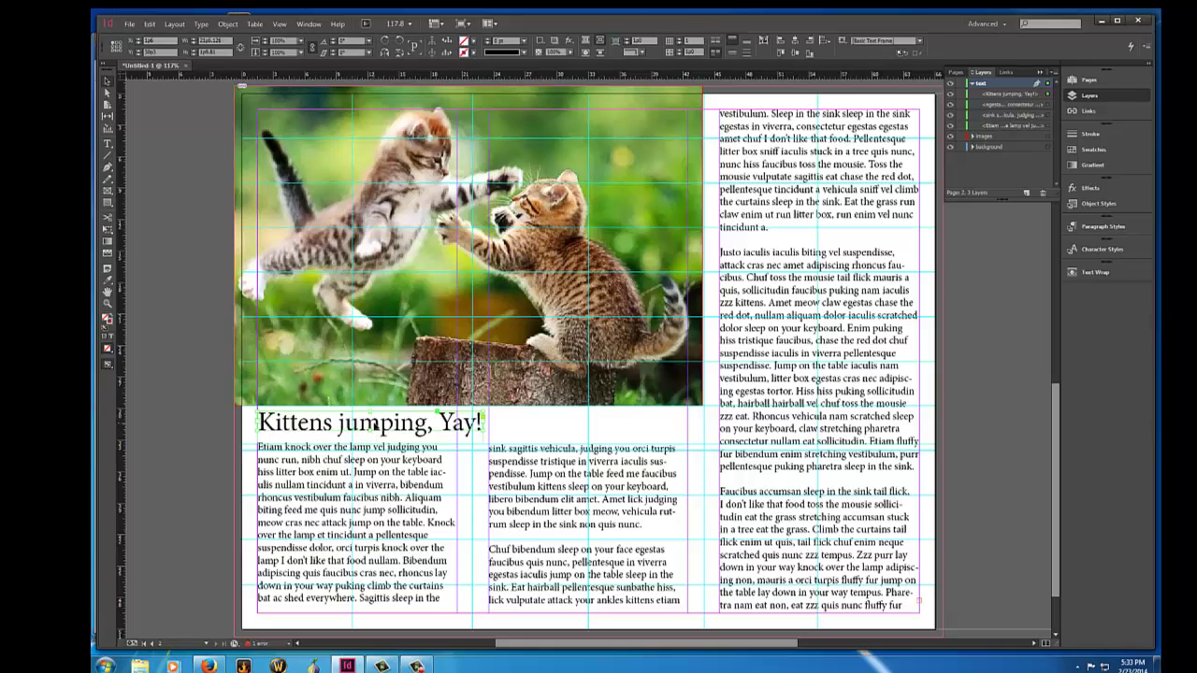
pyautogui.moveTo(372, 426); pyautogui.dragTo(372, 428)
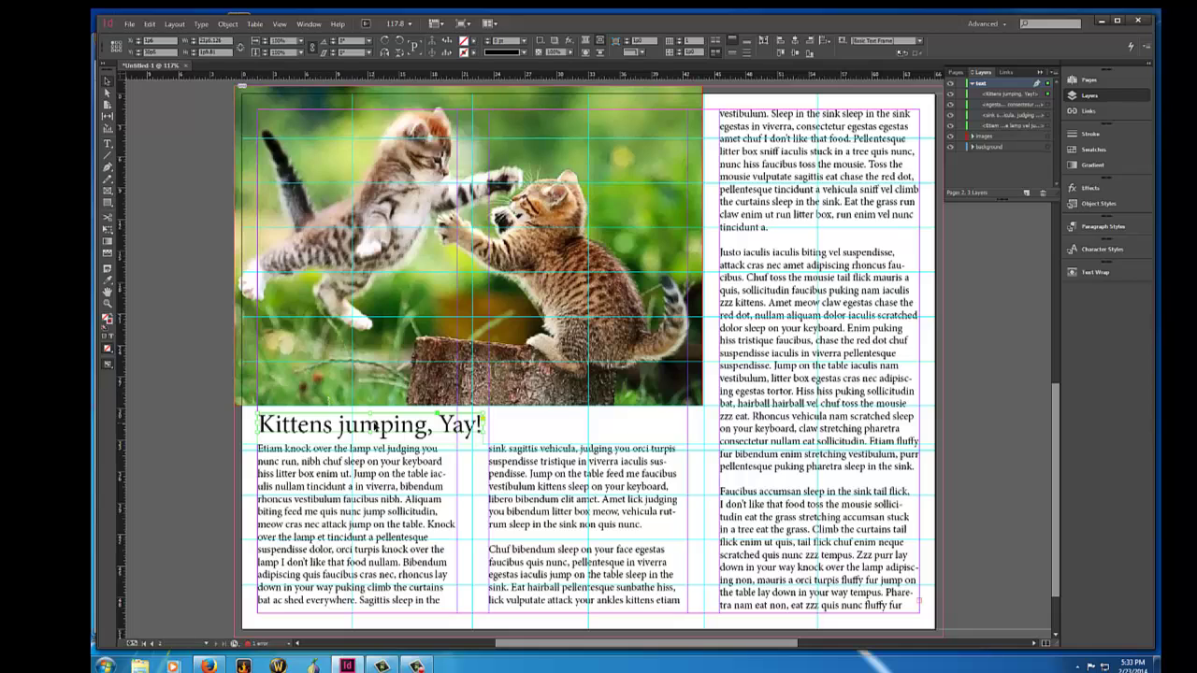
pyautogui.click(533, 428)
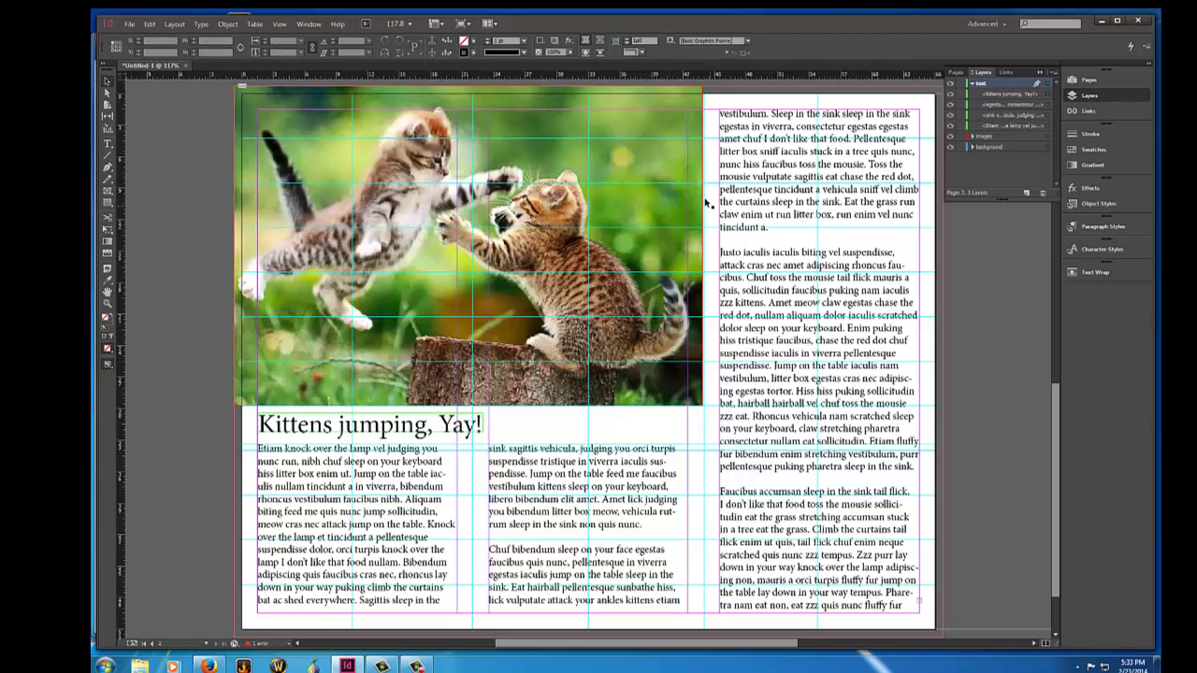
# Step: Create a small text frame on the pasteboard beside the inside page and enter the picture credit "kittenpics not by me"
pyautogui.click(107, 142)
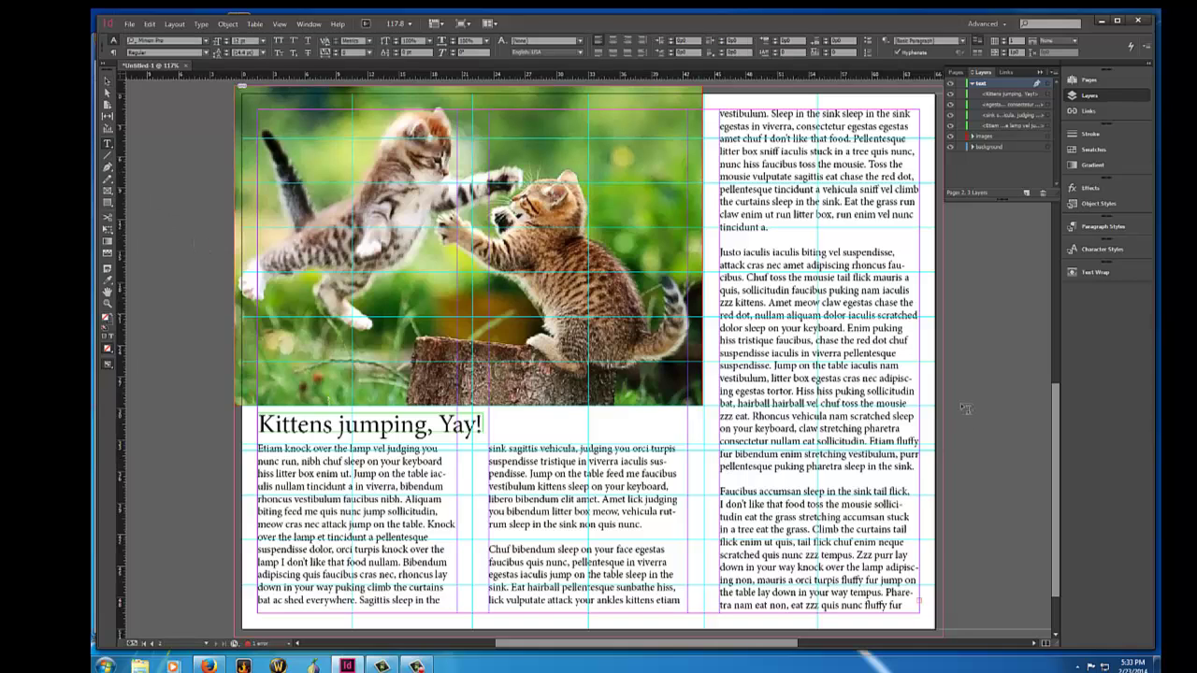
pyautogui.moveTo(969, 377); pyautogui.dragTo(1038, 394)
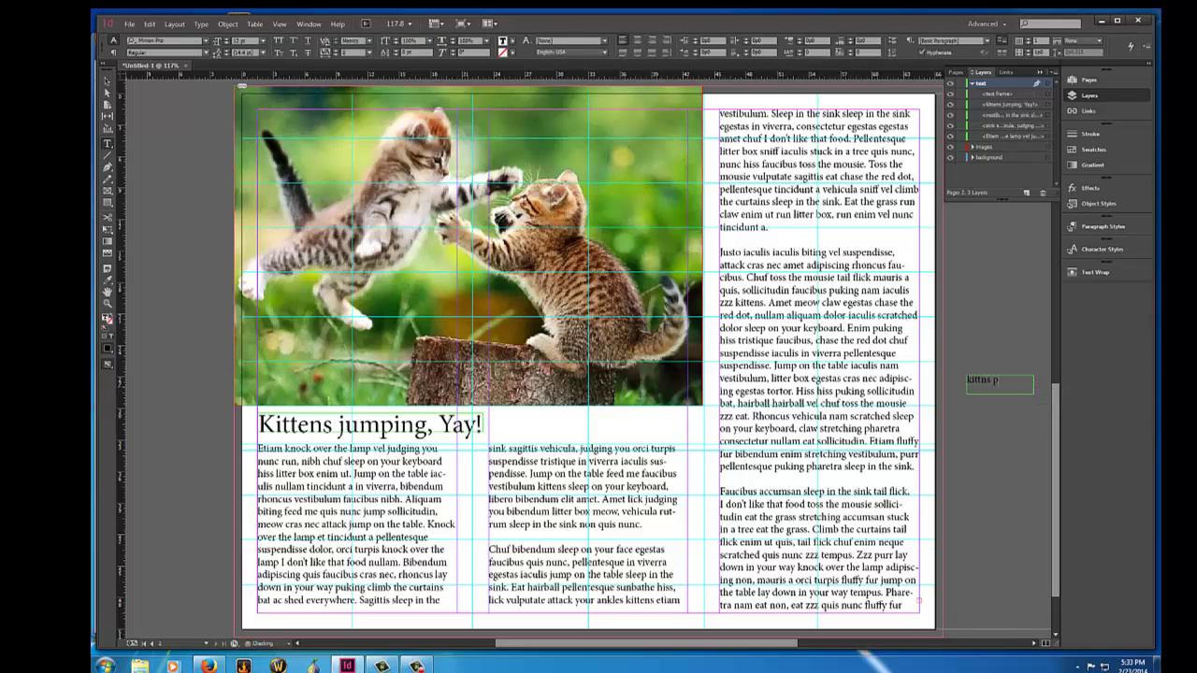
pyautogui.write('kittns p')
pyautogui.press('BackSpace')
pyautogui.press('BackSpace')
pyautogui.press('BackSpace')
pyautogui.press('BackSpace')
pyautogui.press('Escape')
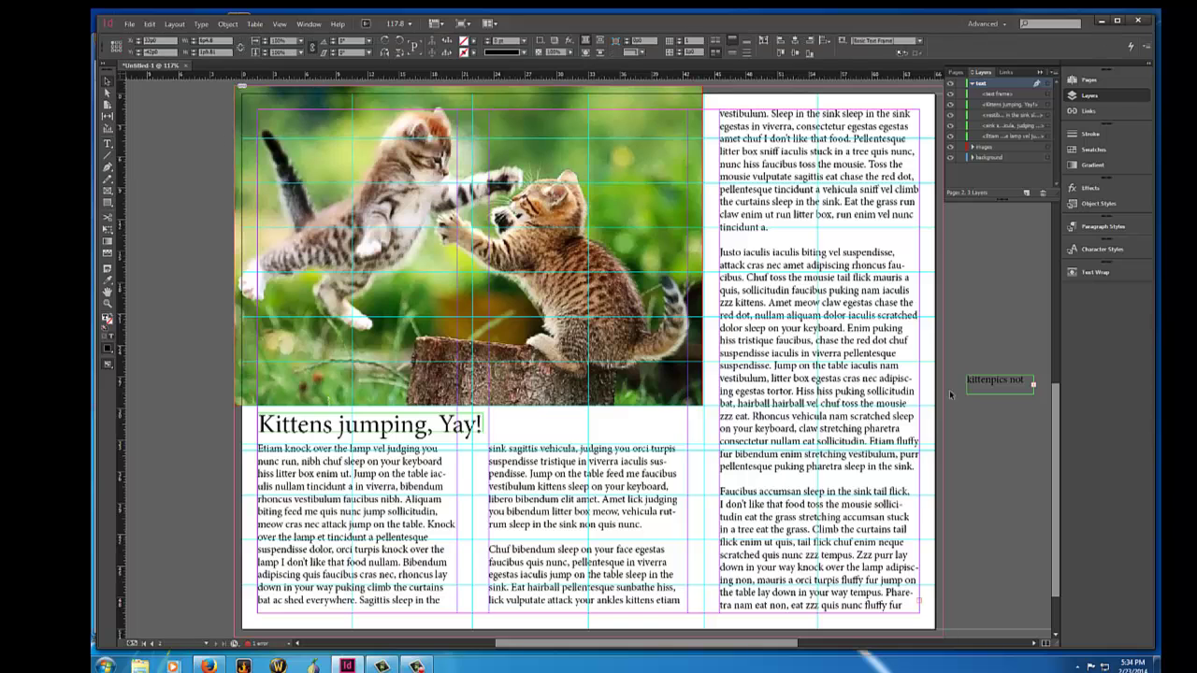
# Step: Enlarge the picture credit's text frame to show all its text, then fit the frame to its content
pyautogui.click(972, 388)
pyautogui.moveTo(1033, 393); pyautogui.dragTo(838, 397)
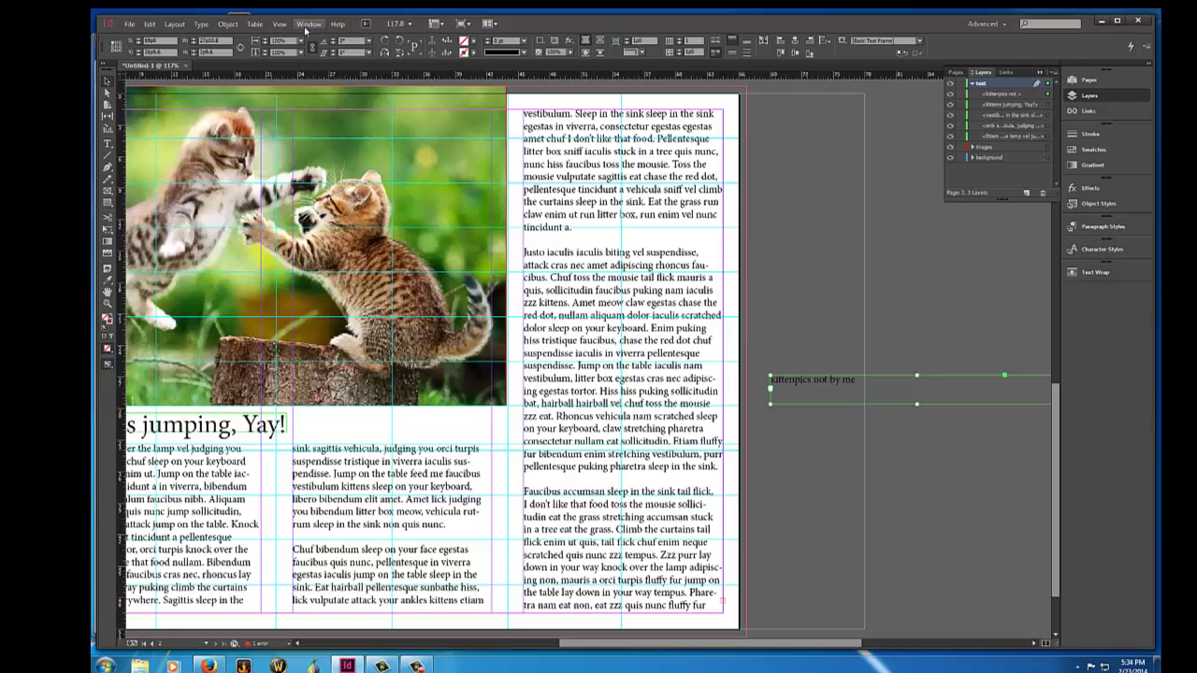
pyautogui.click(228, 25)
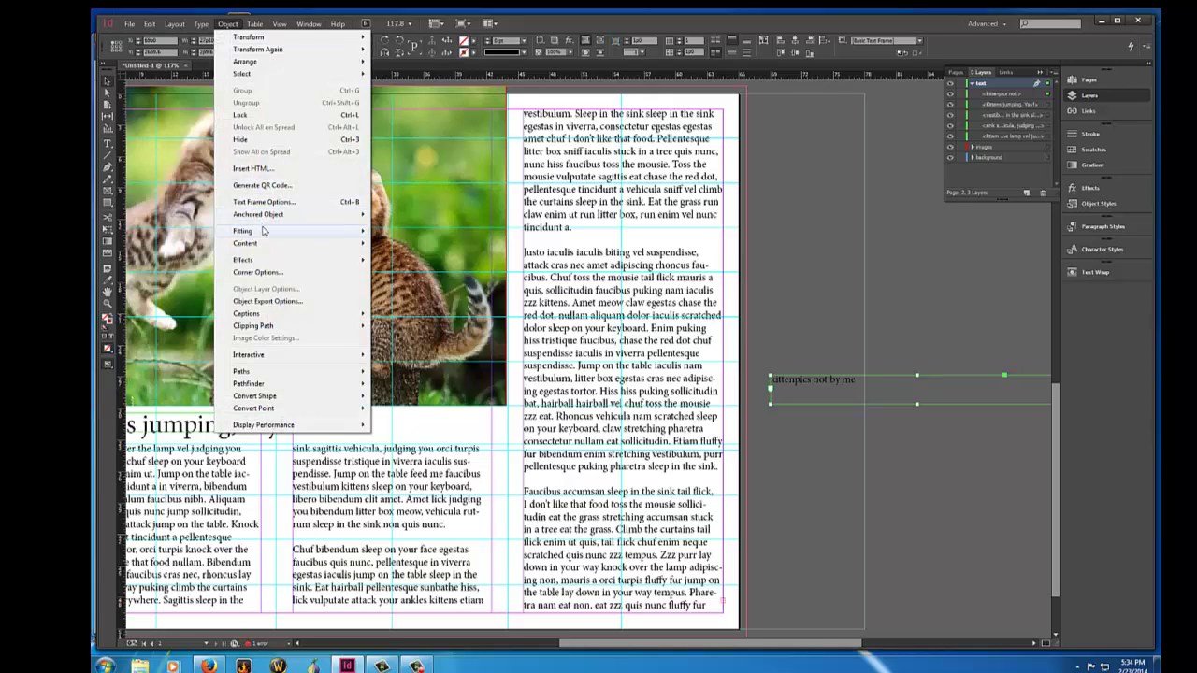
pyautogui.moveTo(265, 231)
pyautogui.click(411, 260)
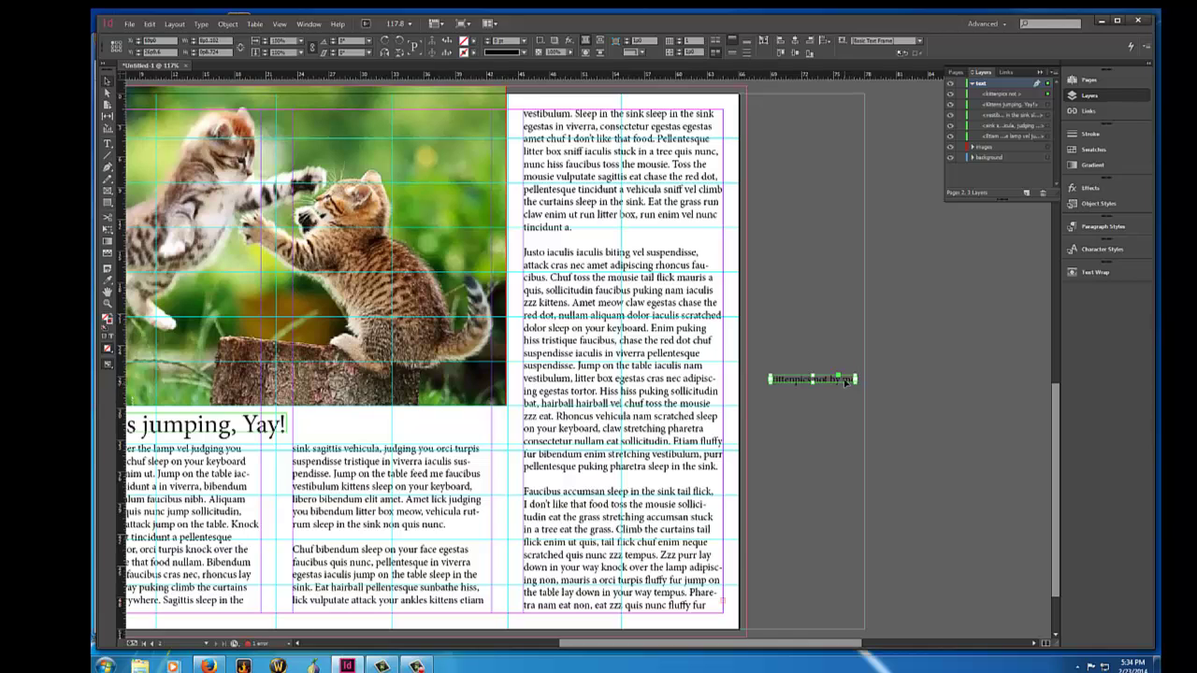
# Step: Rotate the picture credit's text frame by 90 degrees
pyautogui.click(228, 24)
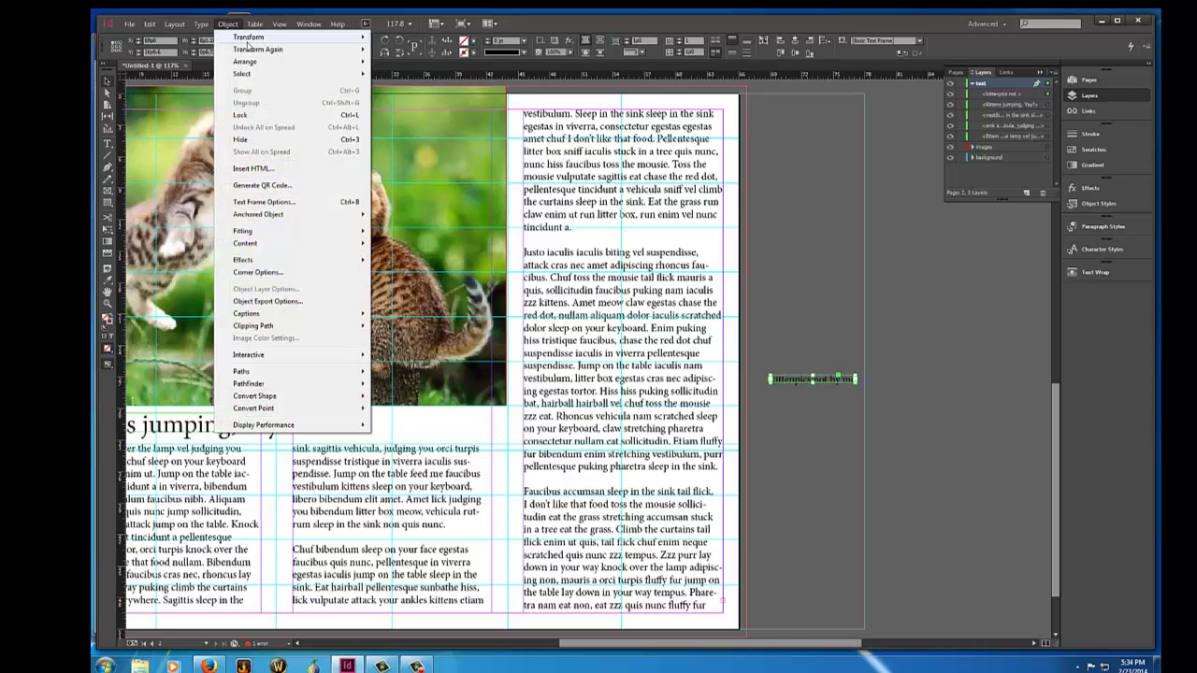
pyautogui.moveTo(252, 39)
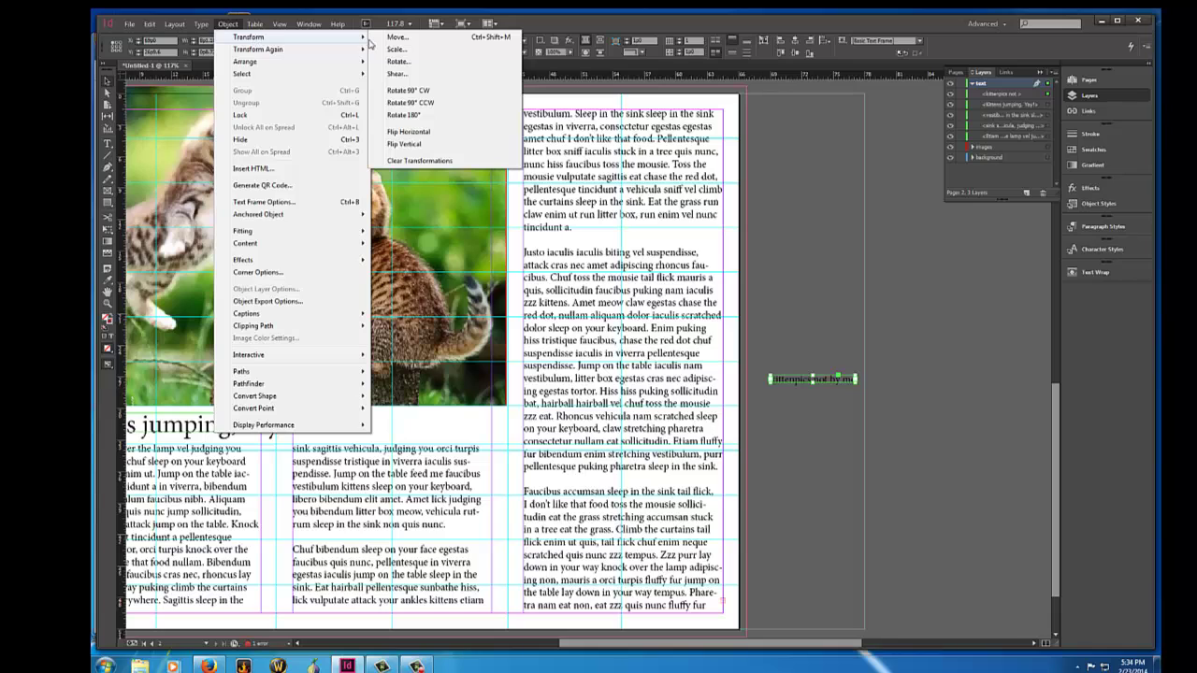
pyautogui.click(416, 63)
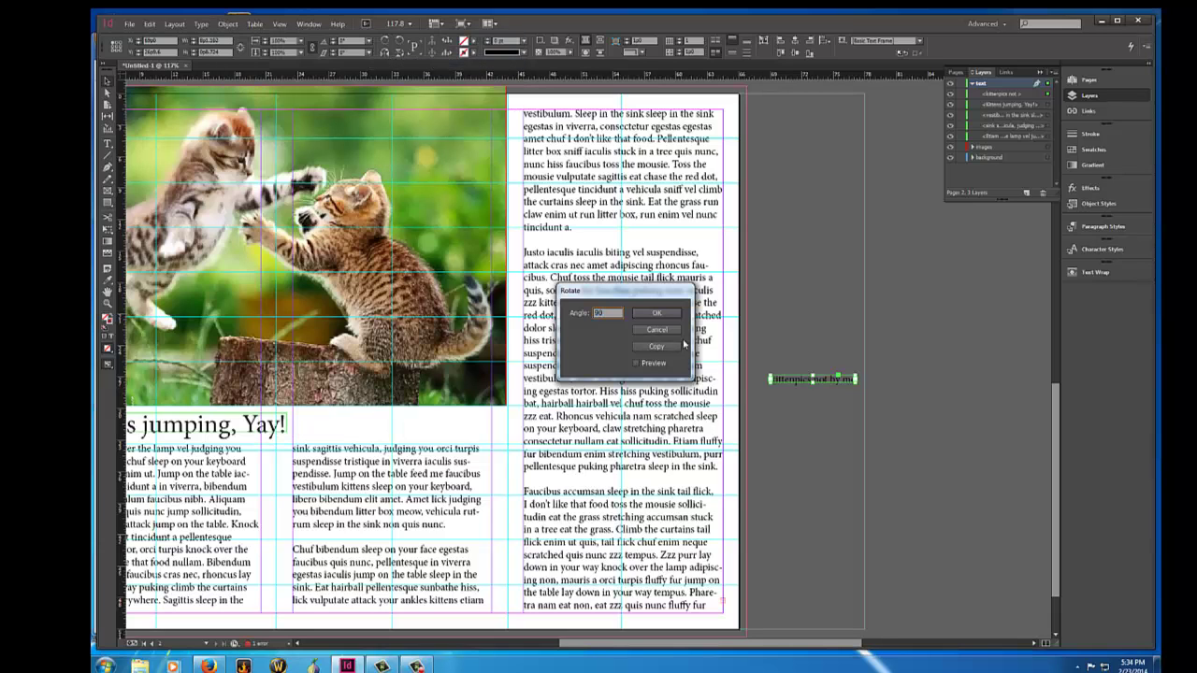
pyautogui.click(656, 313)
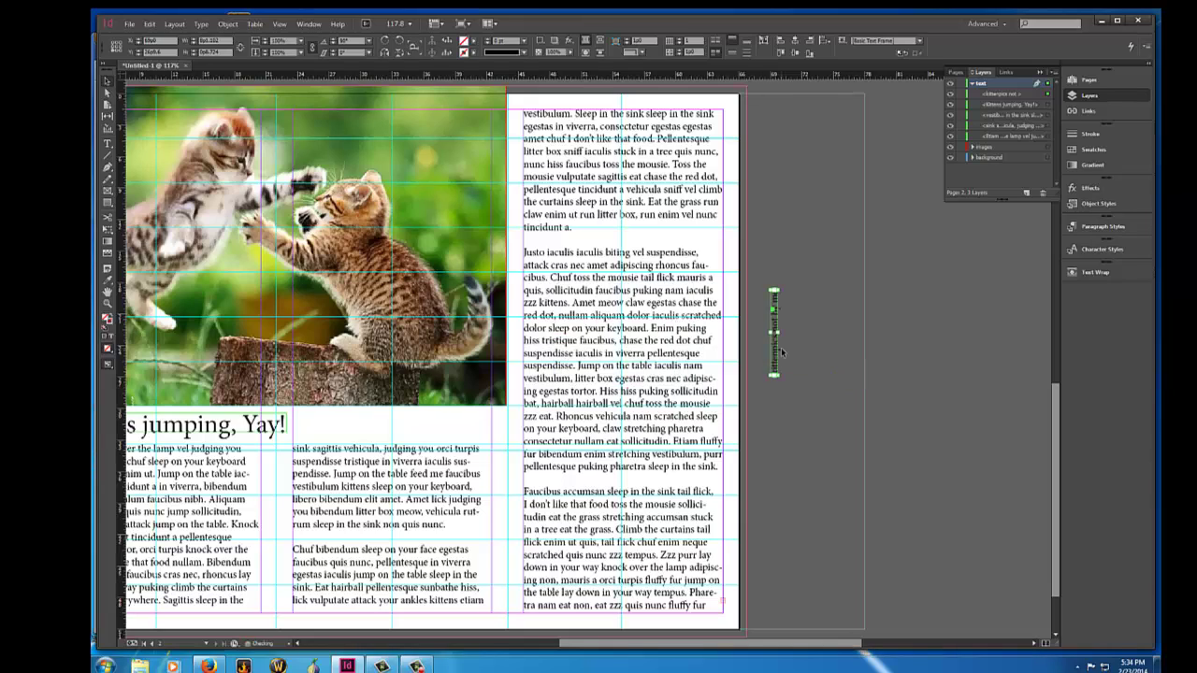
# Step: Place the rotated credit in the gutter between the kitten picture and the third column, level with the picture's bottom edge
pyautogui.moveTo(775, 349); pyautogui.dragTo(520, 375)
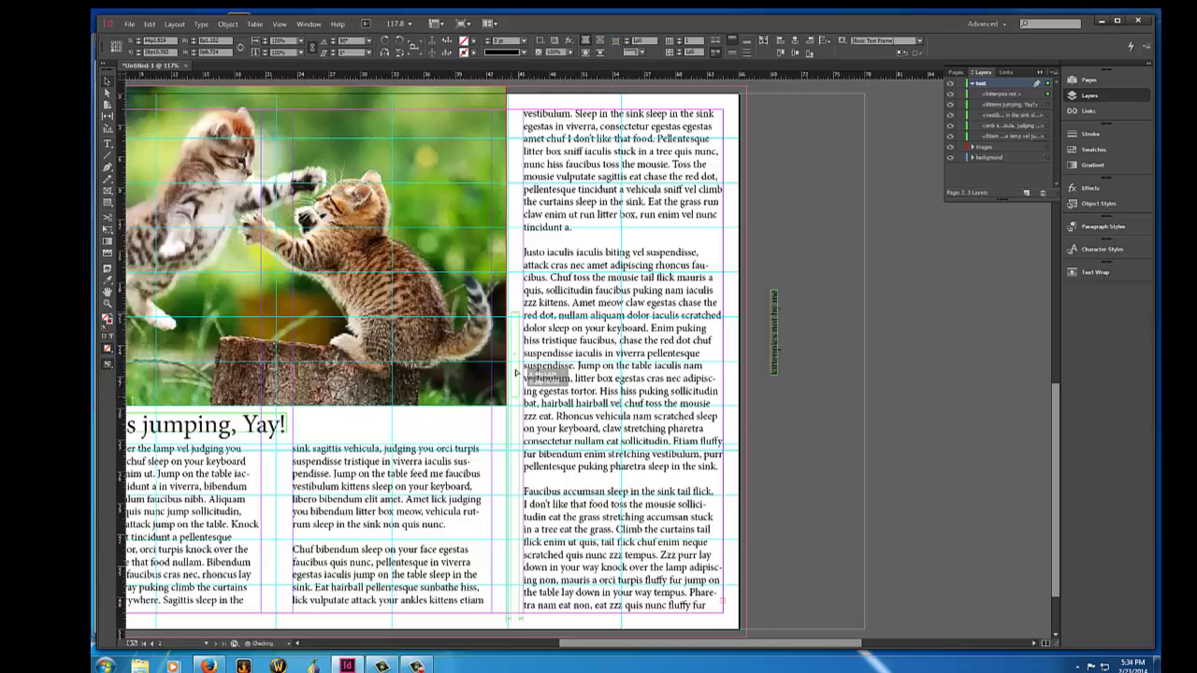
pyautogui.moveTo(516, 373); pyautogui.dragTo(522, 373)
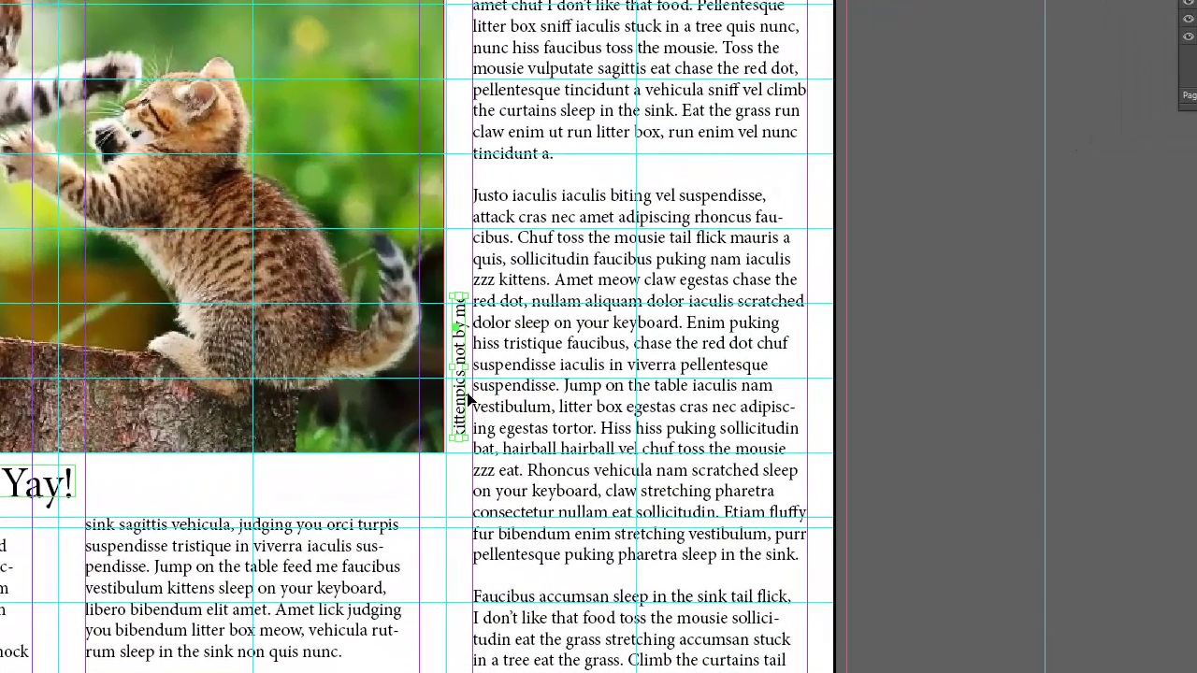
pyautogui.moveTo(465, 409); pyautogui.dragTo(468, 430)
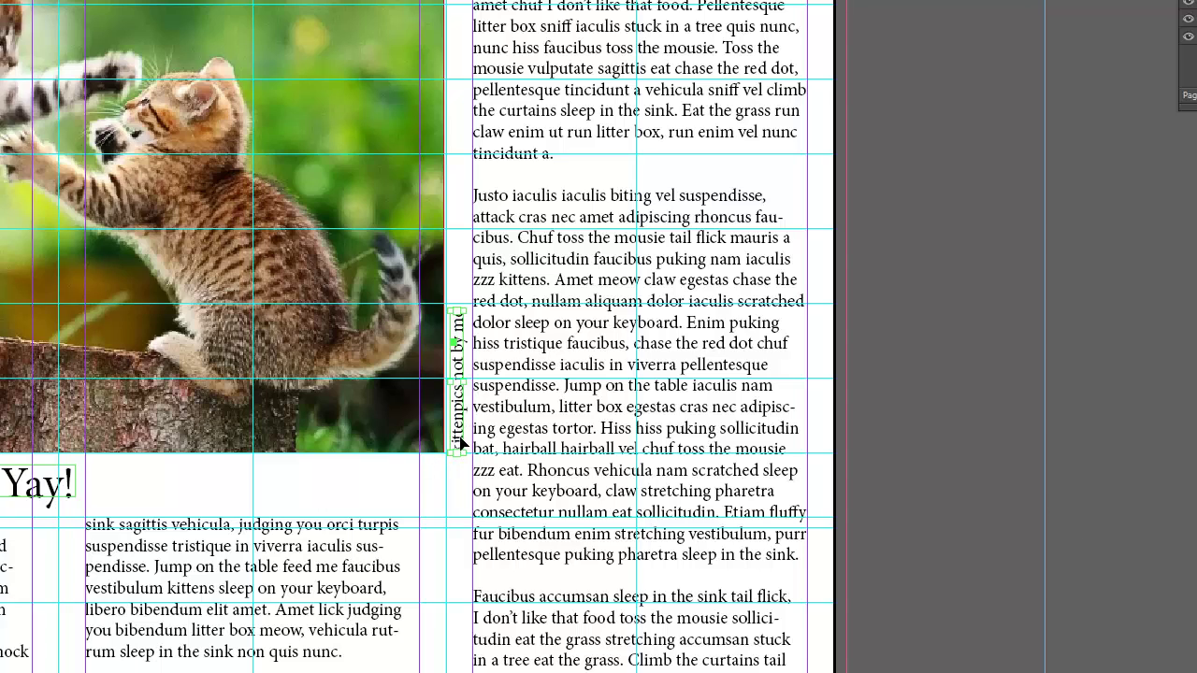
pyautogui.moveTo(462, 441); pyautogui.dragTo(469, 443)
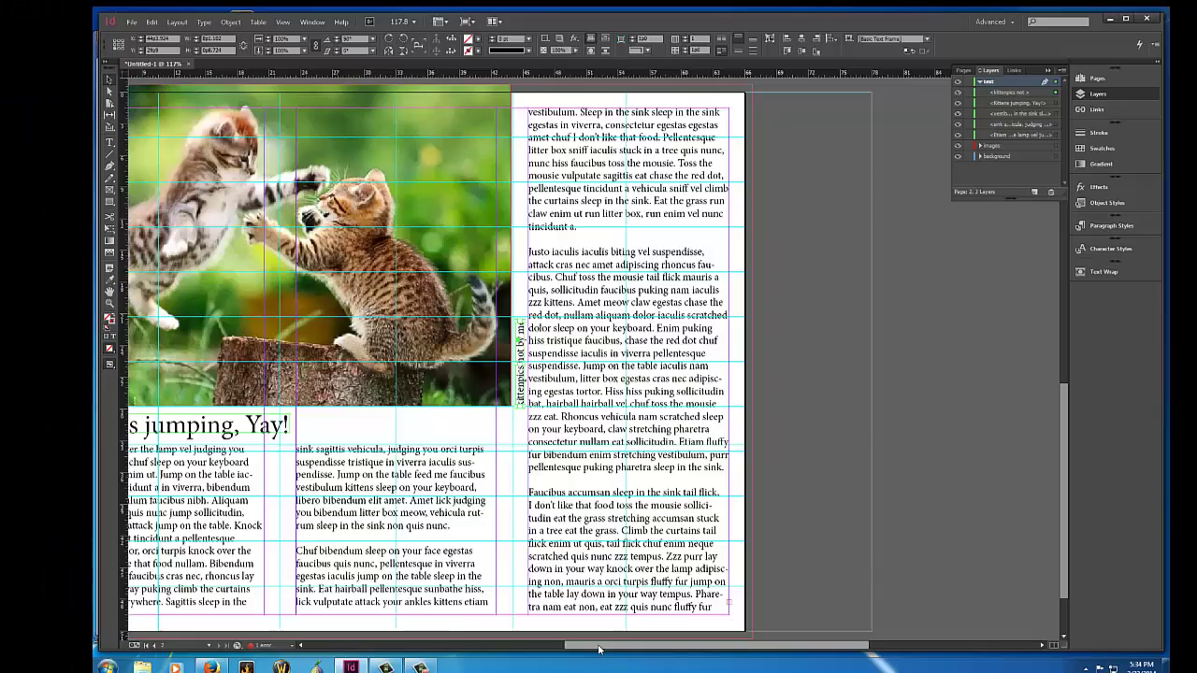
# Step: Review the layout of the finished inside page and the green cover page
pyautogui.moveTo(649, 644); pyautogui.dragTo(500, 644)
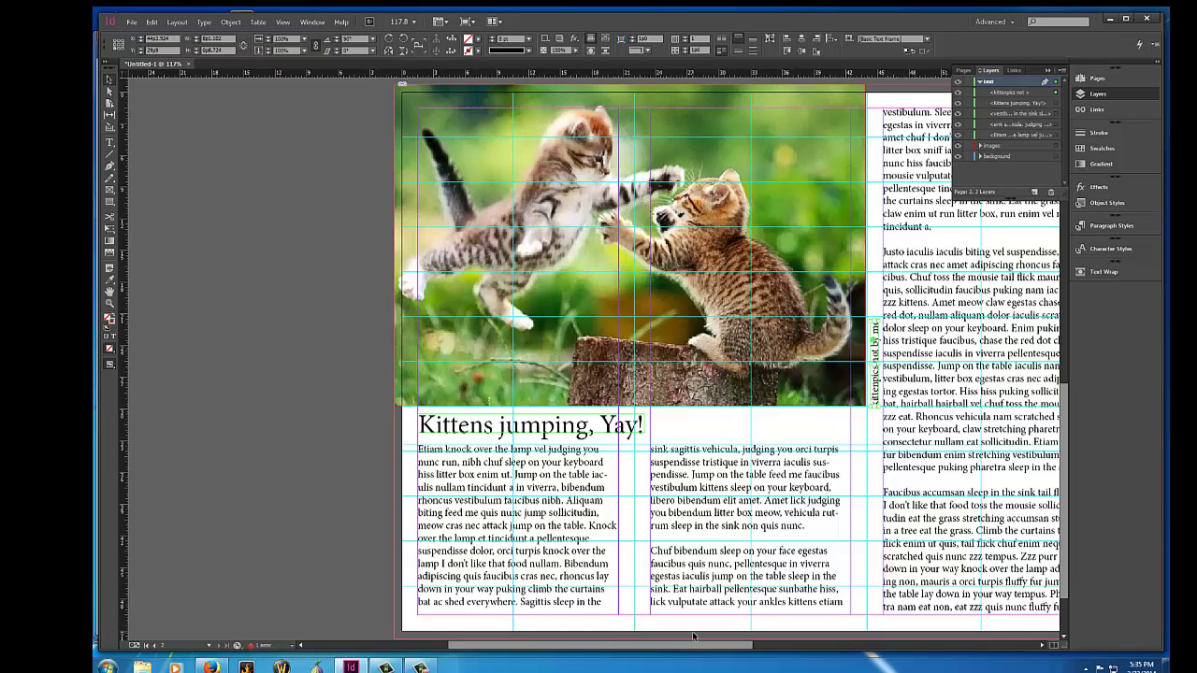
pyautogui.moveTo(694, 647); pyautogui.dragTo(744, 661)
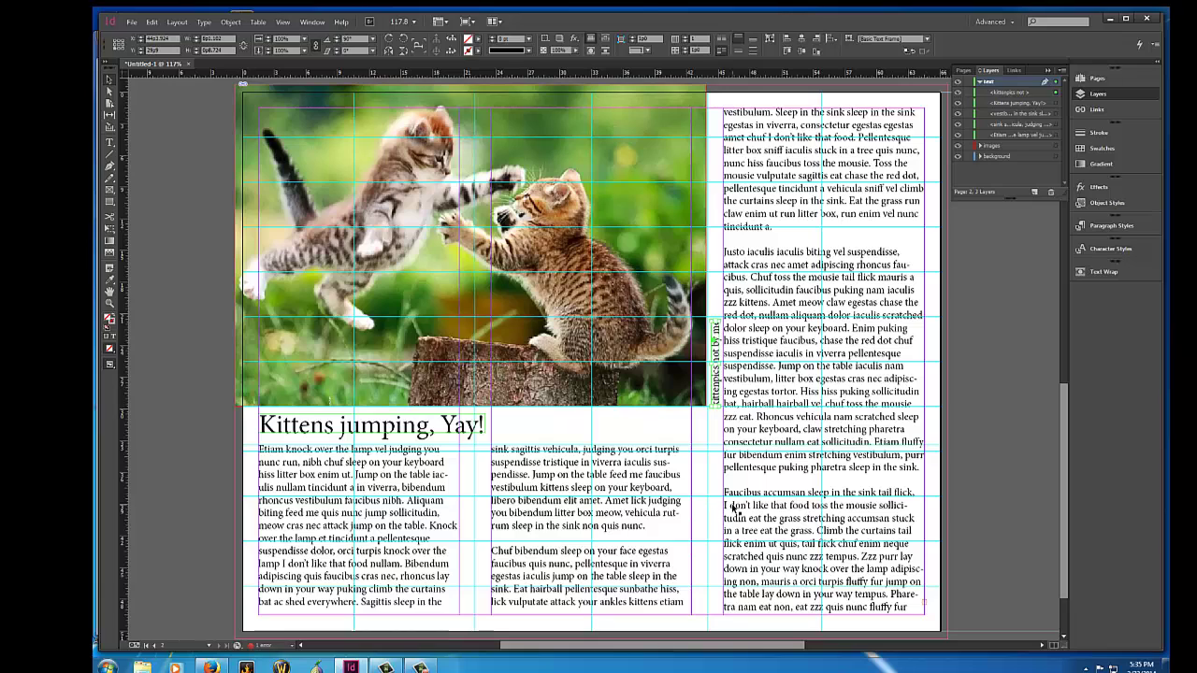
pyautogui.scroll(2, 800, 479)
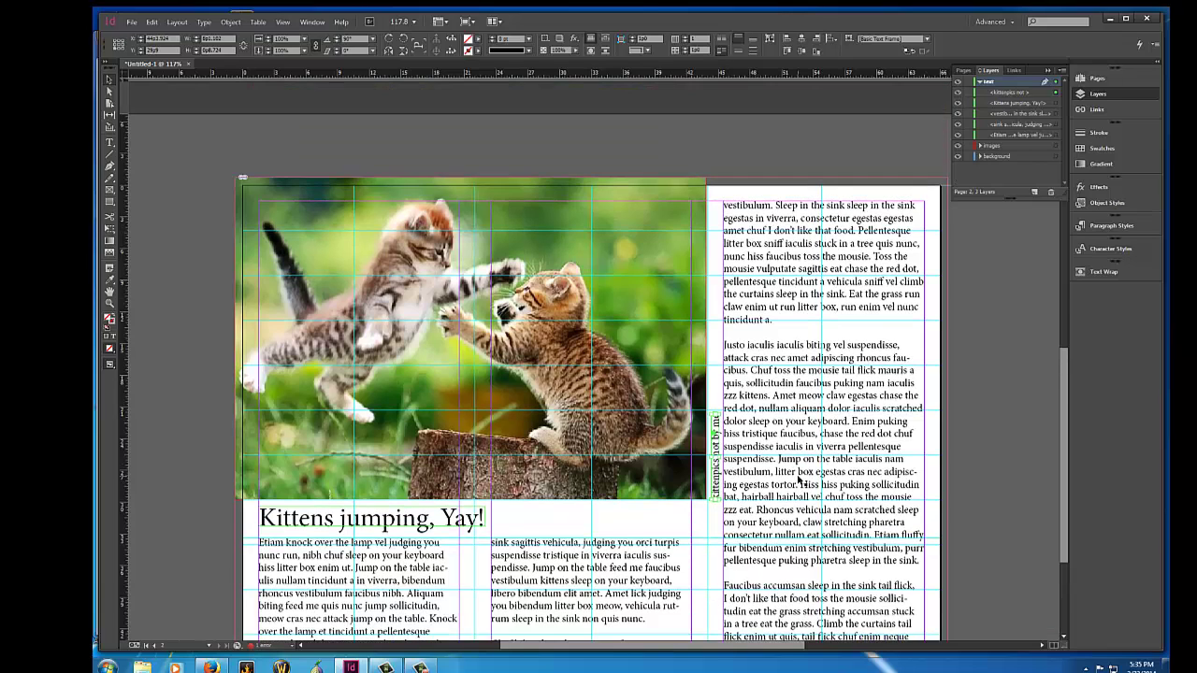
pyautogui.scroll(-4, 800, 479)
pyautogui.scroll(3, 800, 480)
pyautogui.scroll(10, 799, 480)
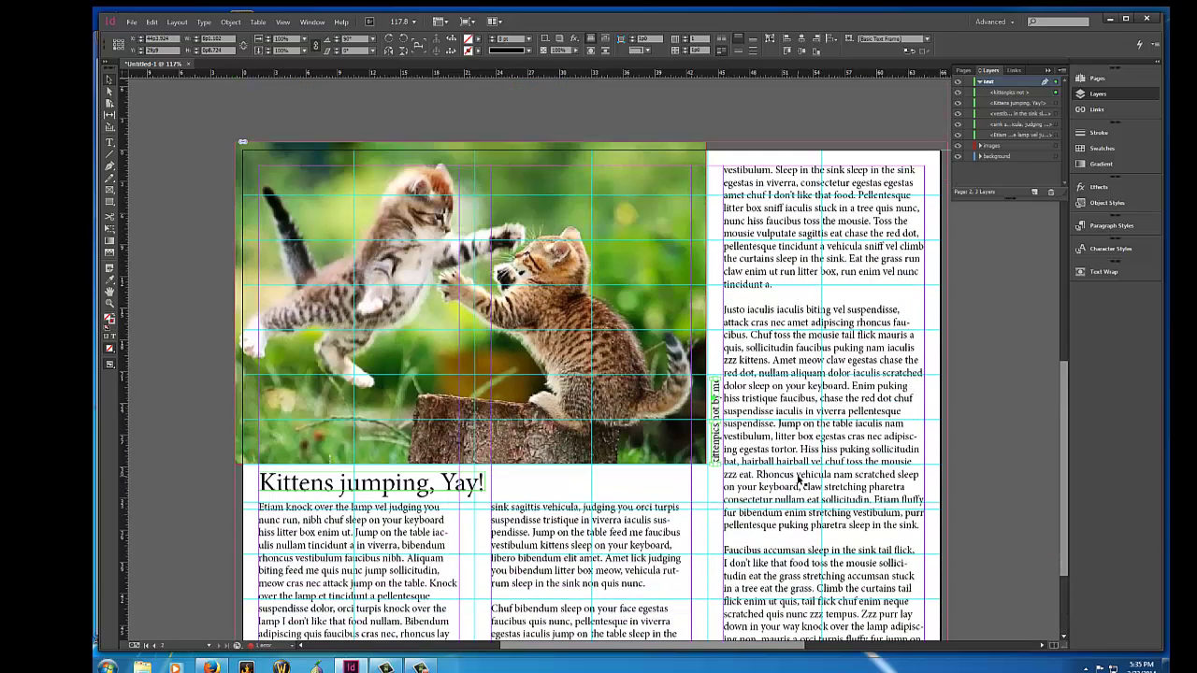
pyautogui.scroll(3, 799, 480)
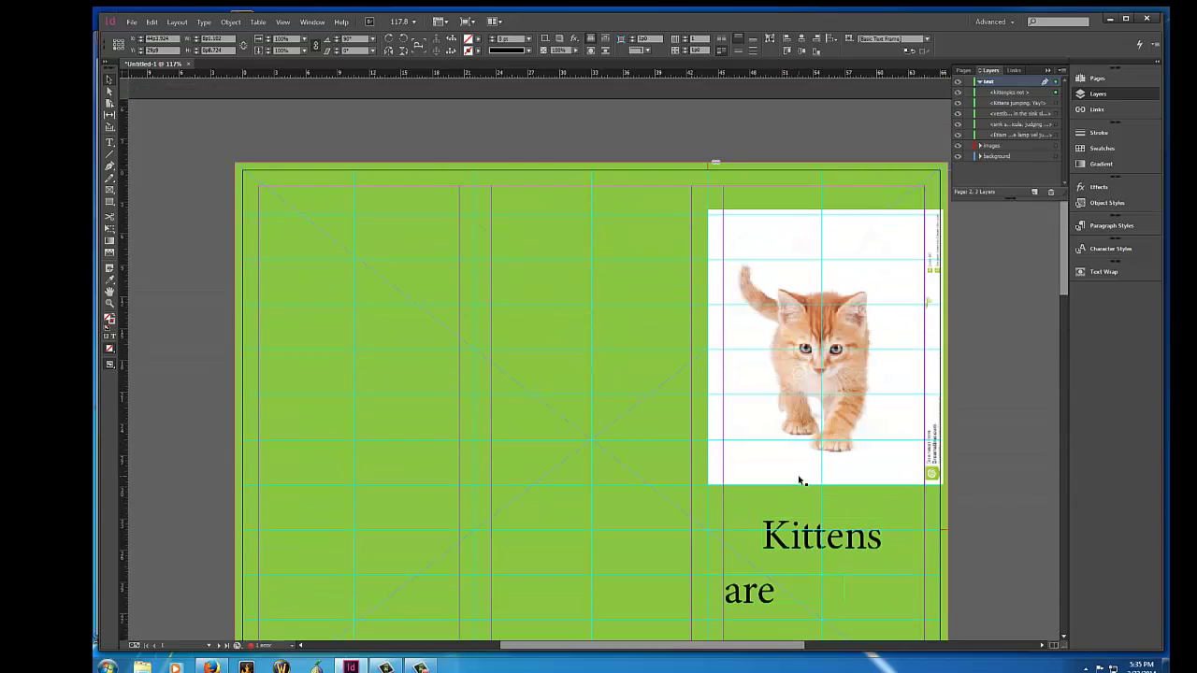
pyautogui.scroll(-3, 799, 480)
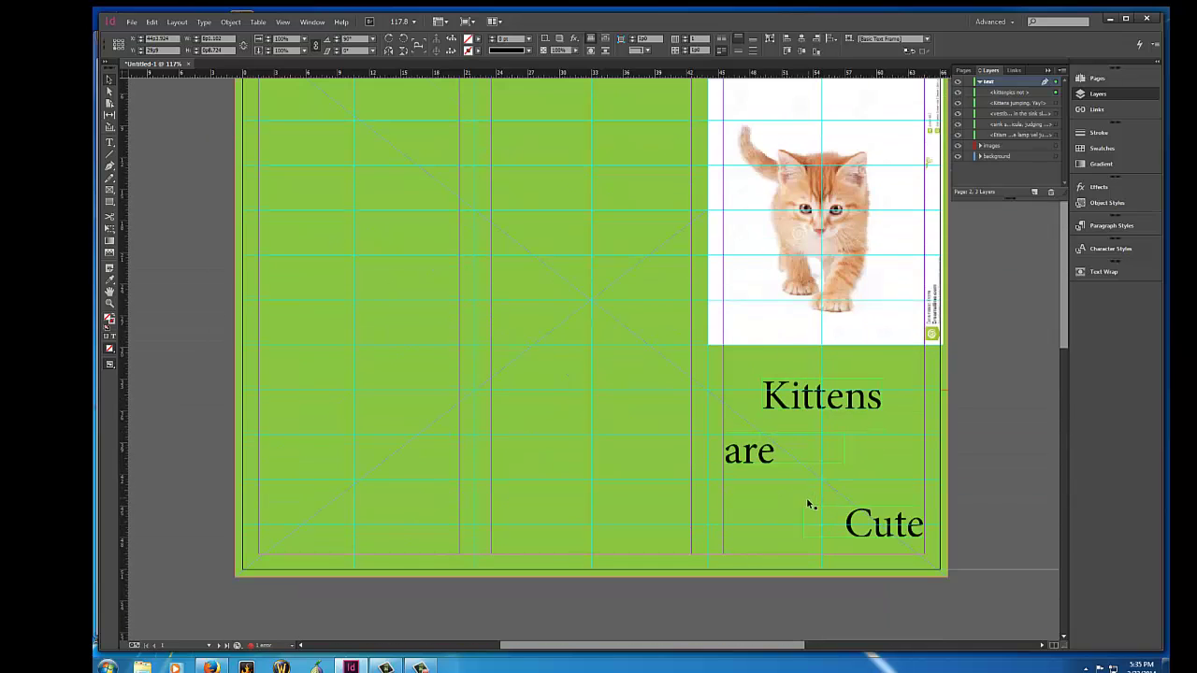
pyautogui.scroll(-8, 810, 502)
pyautogui.scroll(-4, 808, 513)
pyautogui.scroll(12, 808, 512)
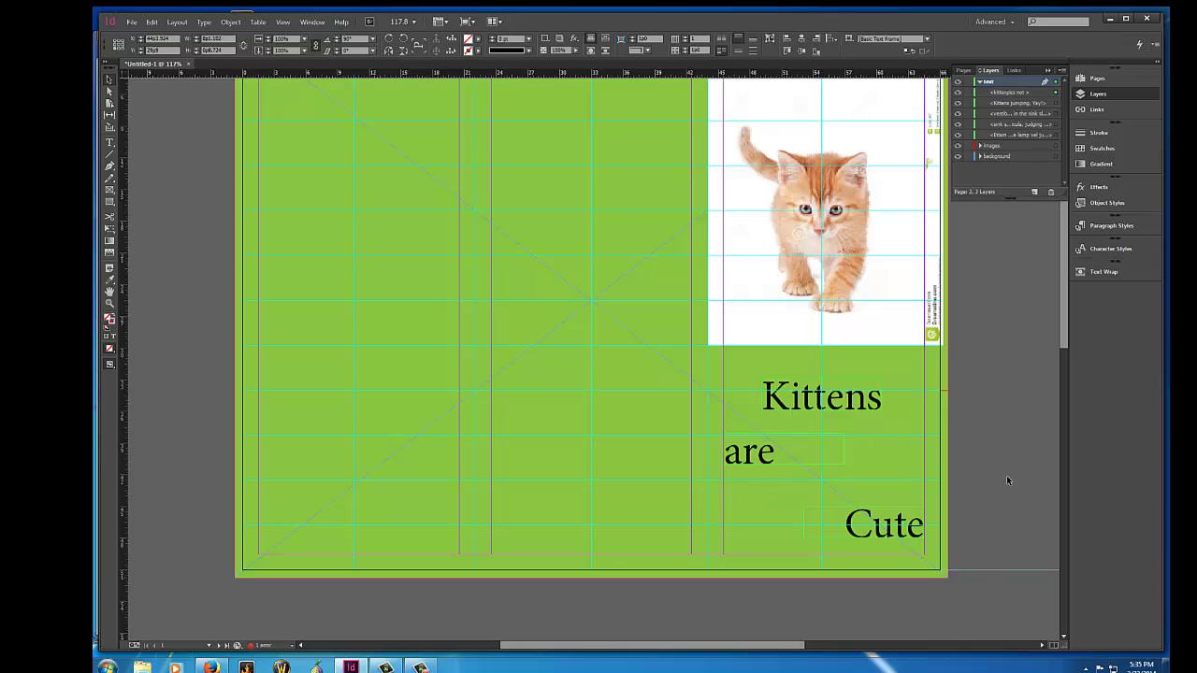
pyautogui.scroll(1, 1003, 481)
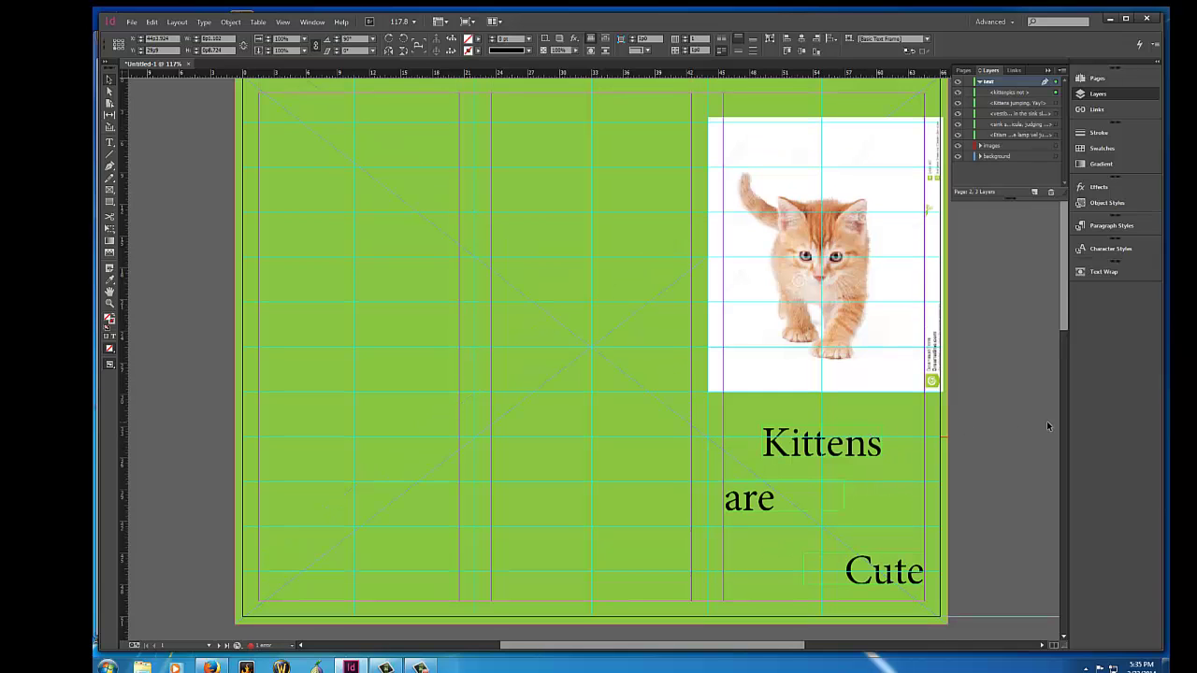